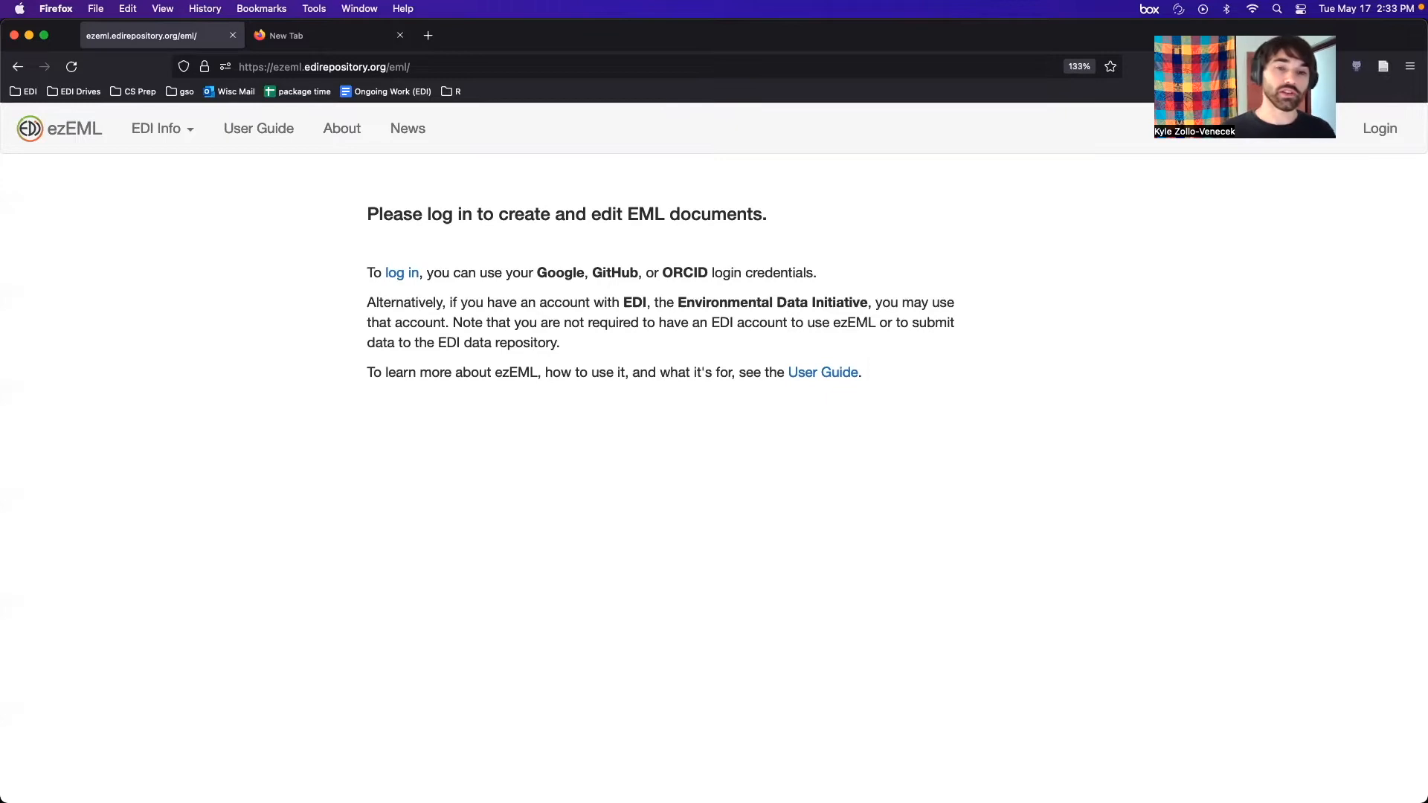
# - Log in with the EDI account's saved username and password, and open the sample data package's Data Tables section
pyautogui.click(1370, 132)
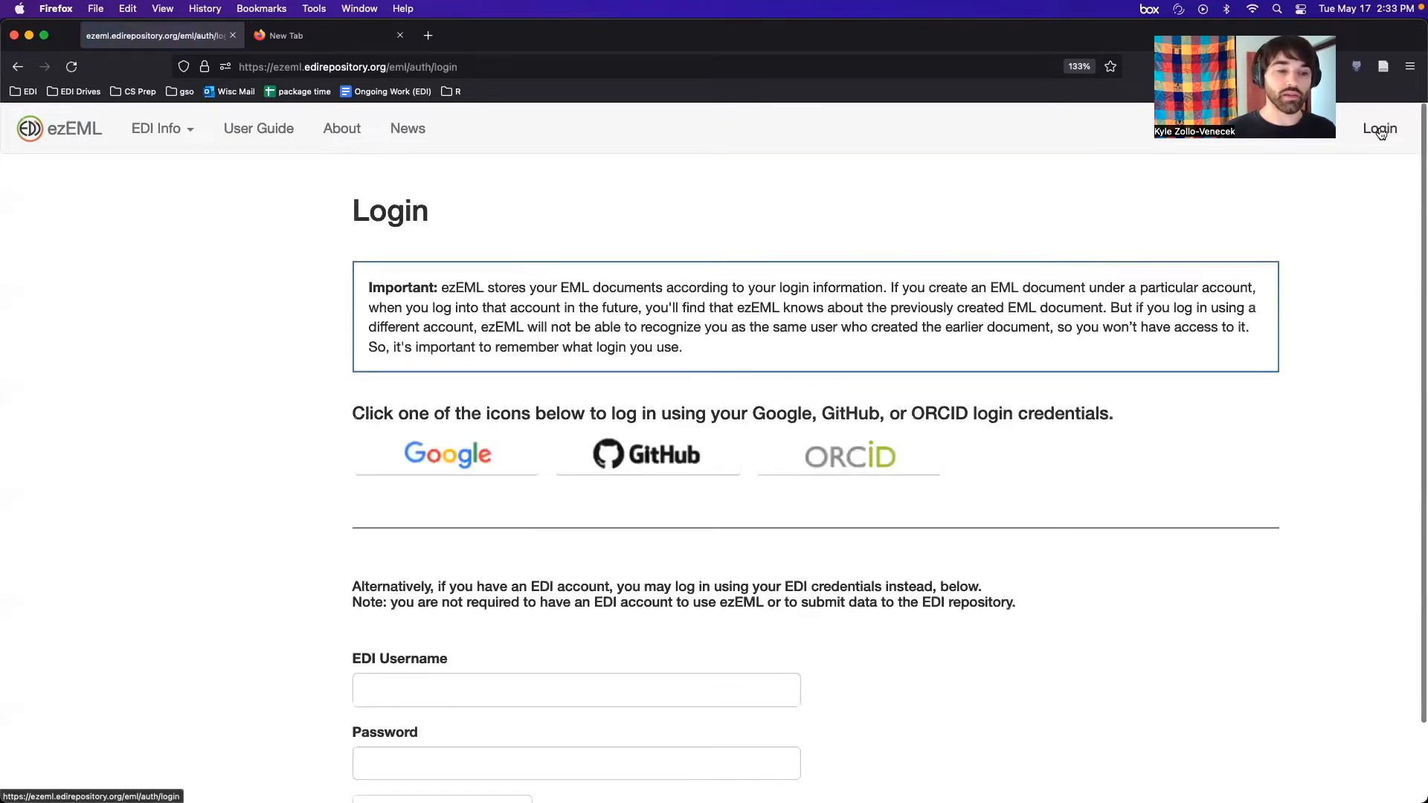
pyautogui.scroll(-2, 647, 406)
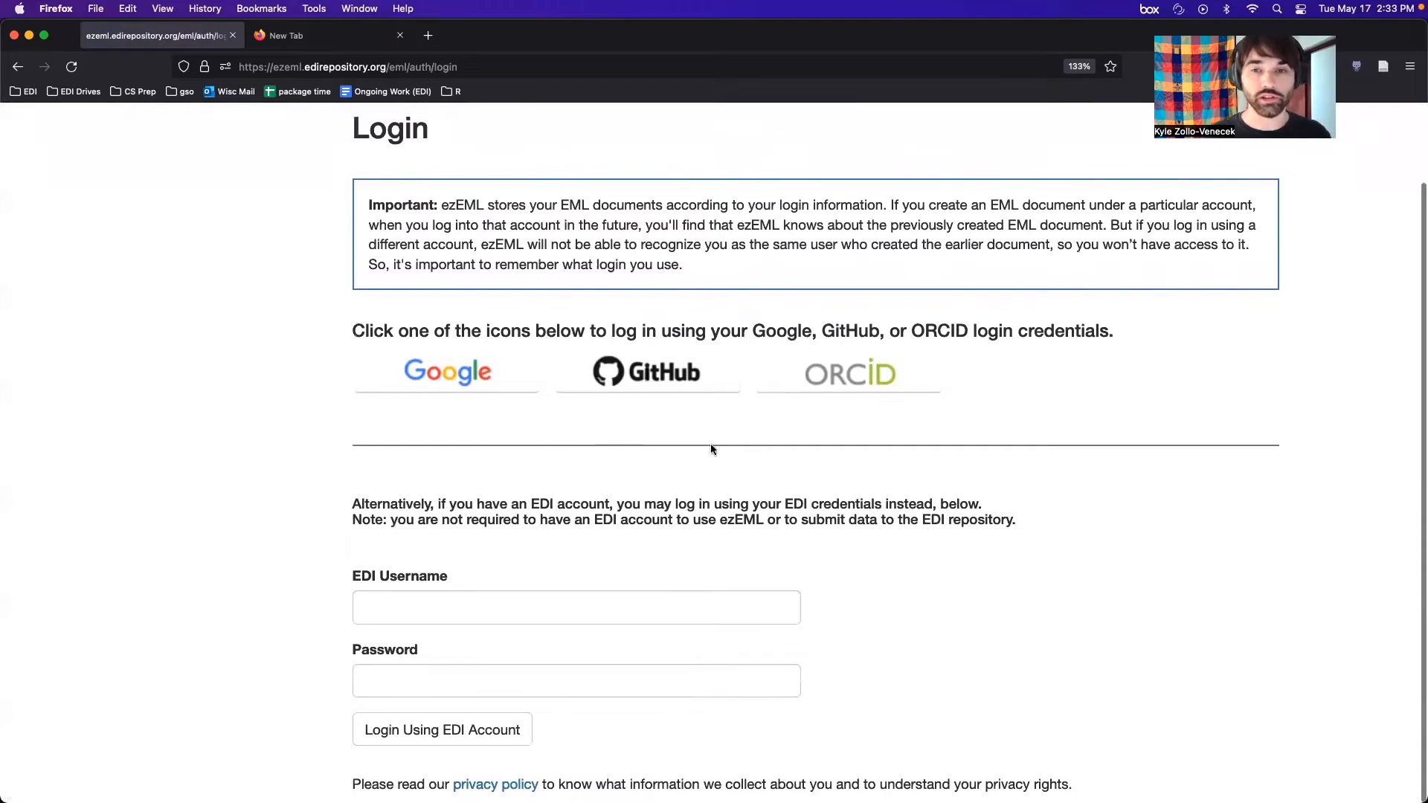
pyautogui.click(471, 604)
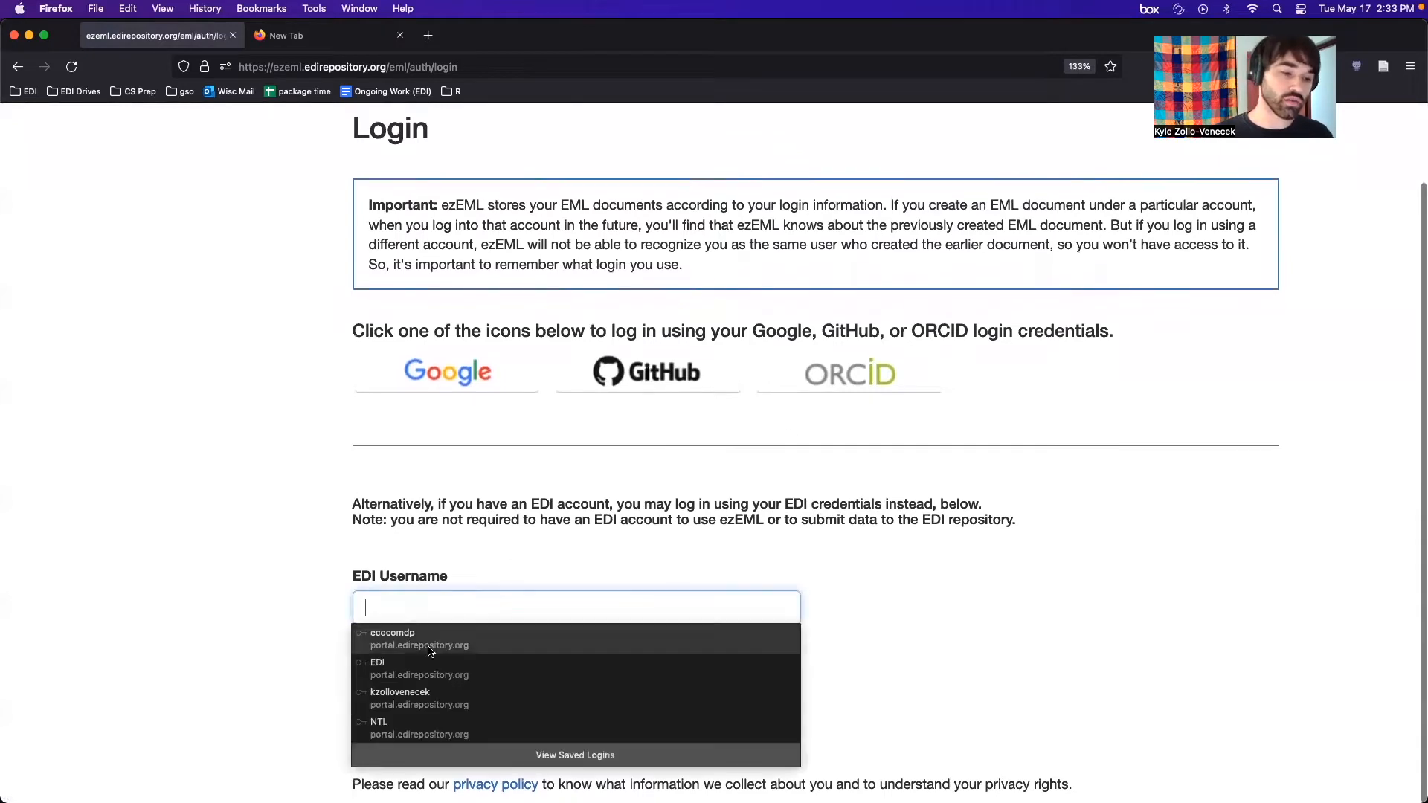
pyautogui.click(417, 698)
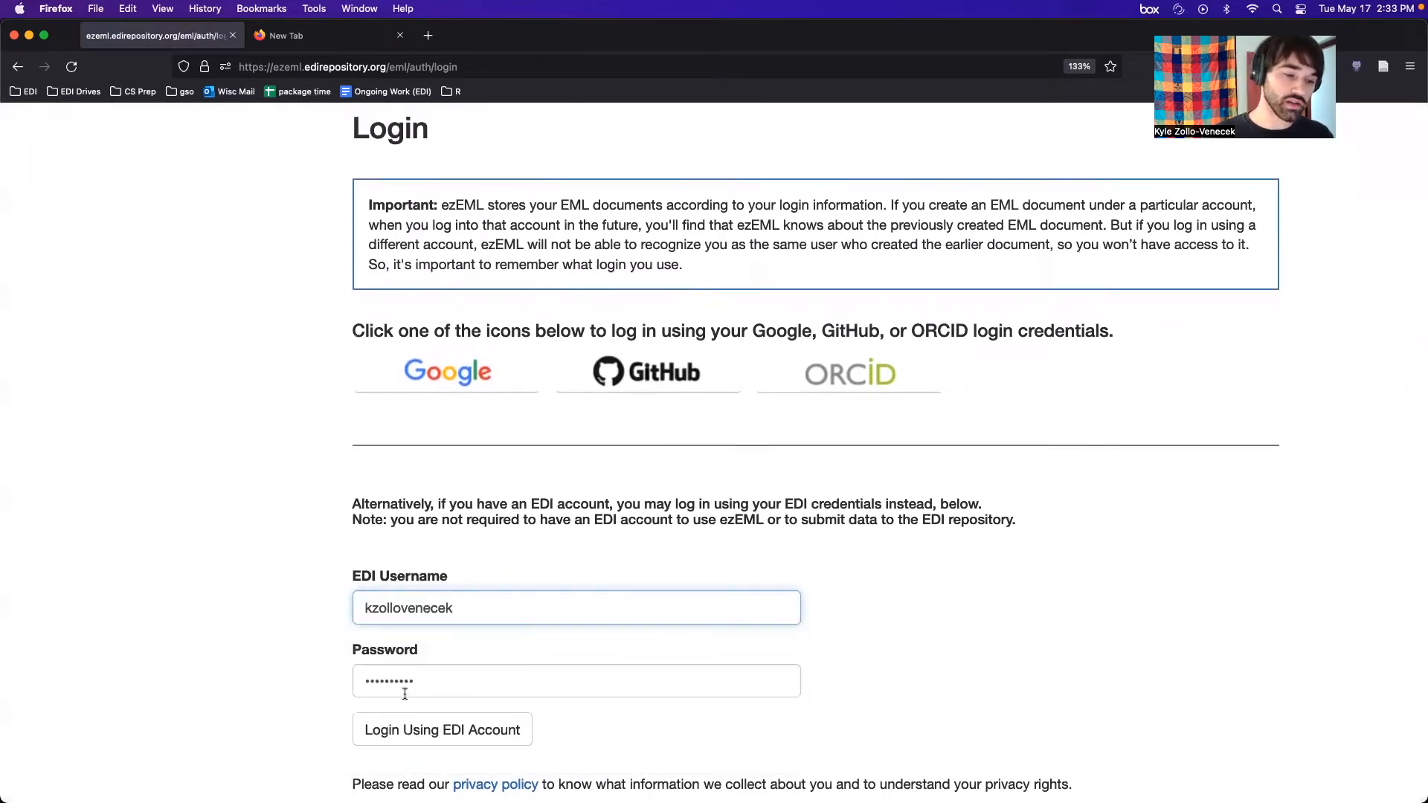
pyautogui.click(454, 728)
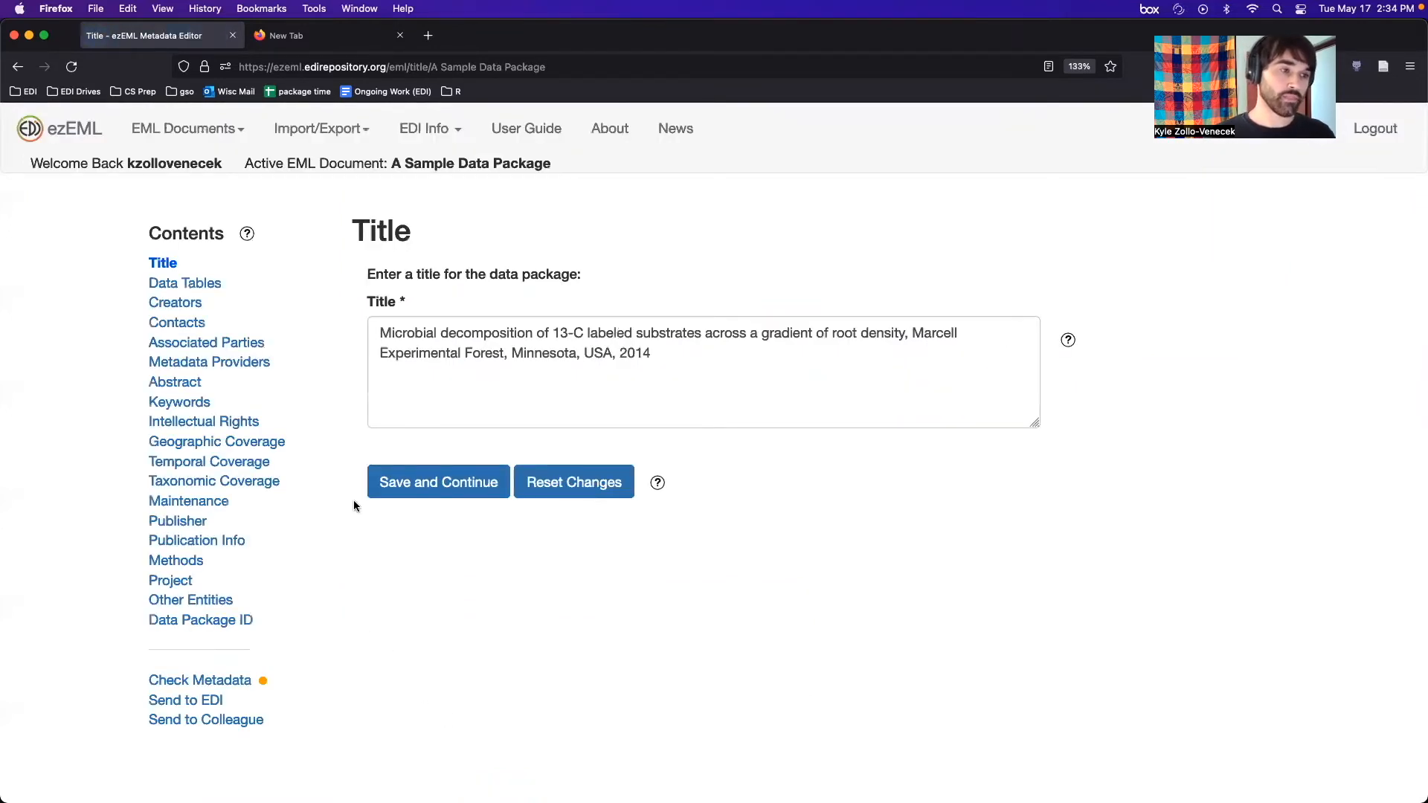
pyautogui.click(206, 286)
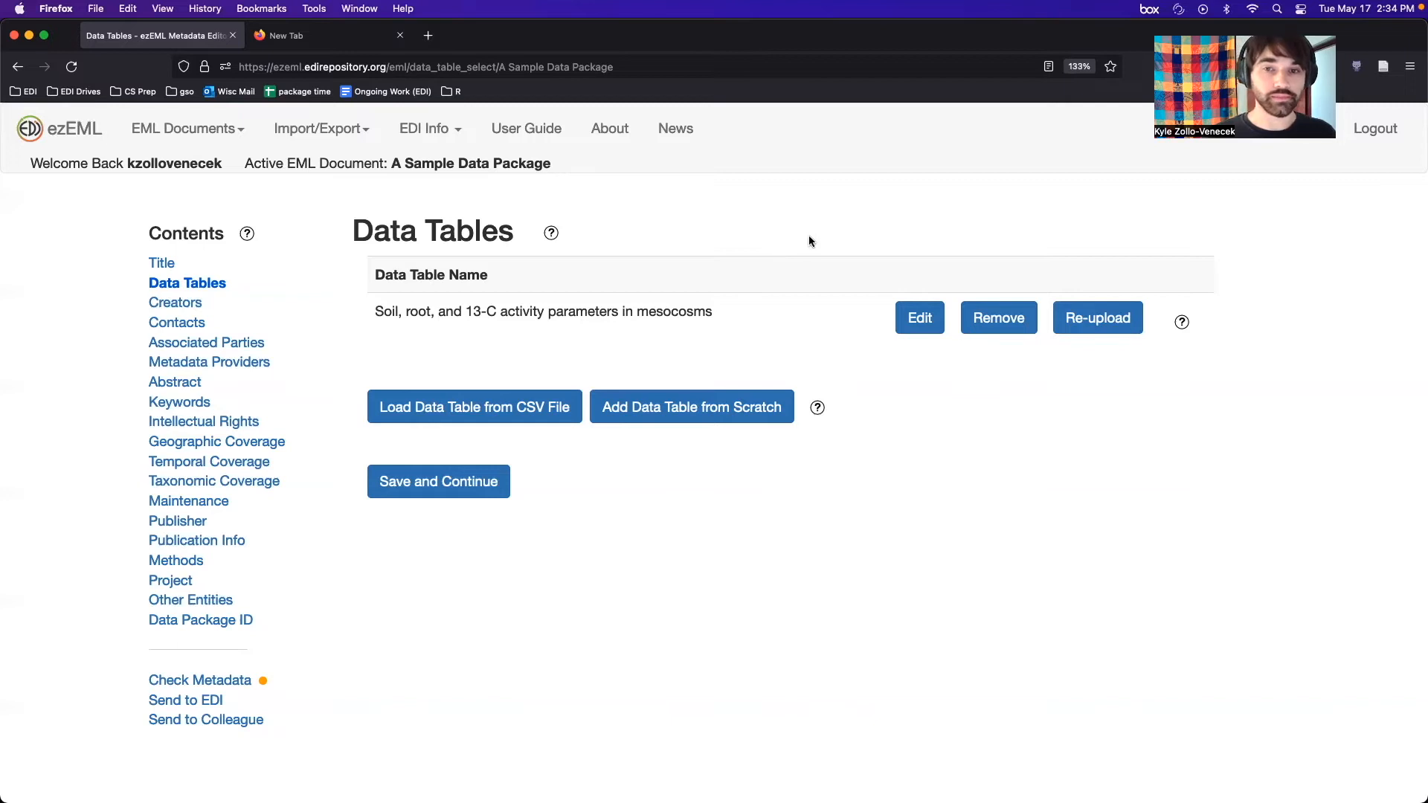
# - Switch to Excel and compare the first and last column headers of Marcell2014DataEDI and MarcellData2
pyautogui.hotkey('ctrl', 'Right')
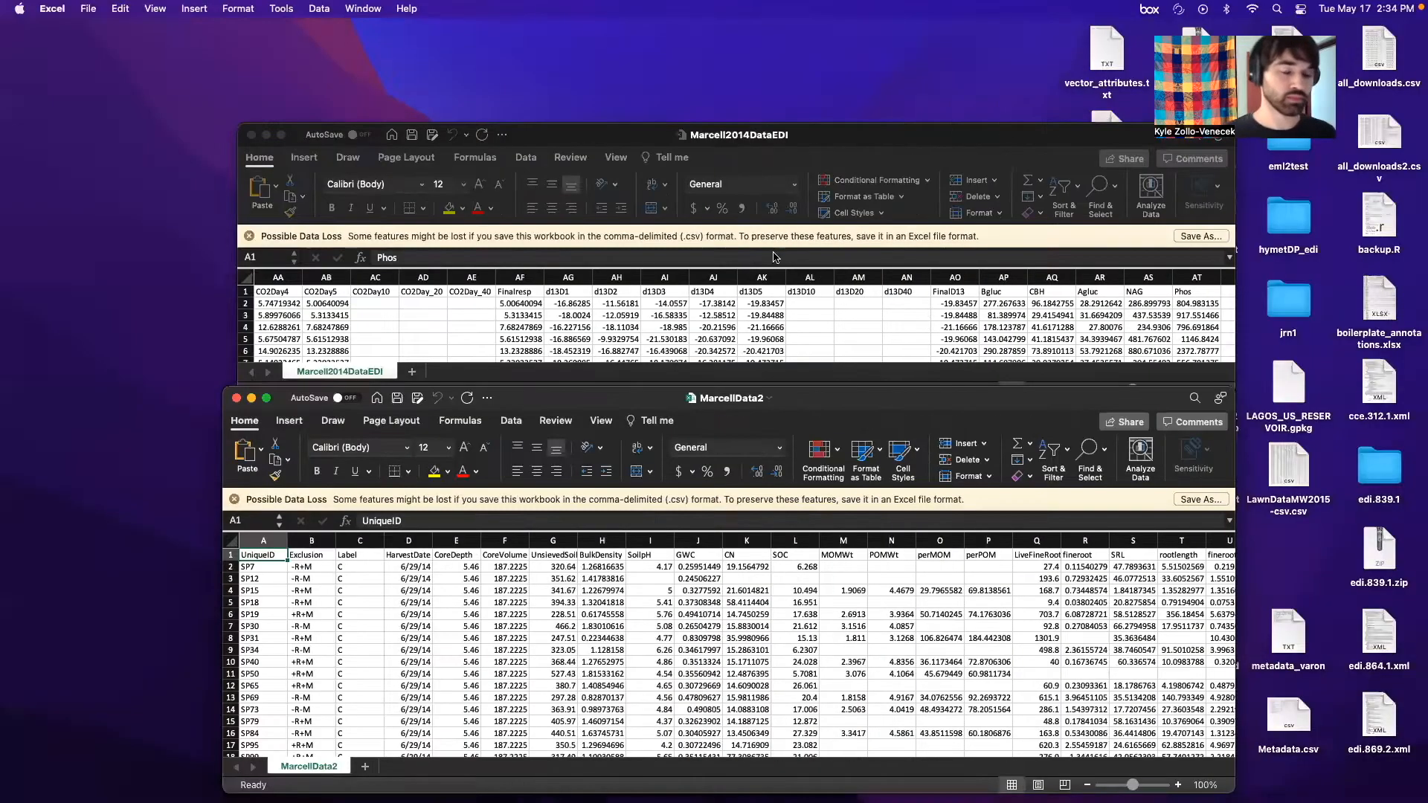
pyautogui.hscroll(-15, 572, 295)
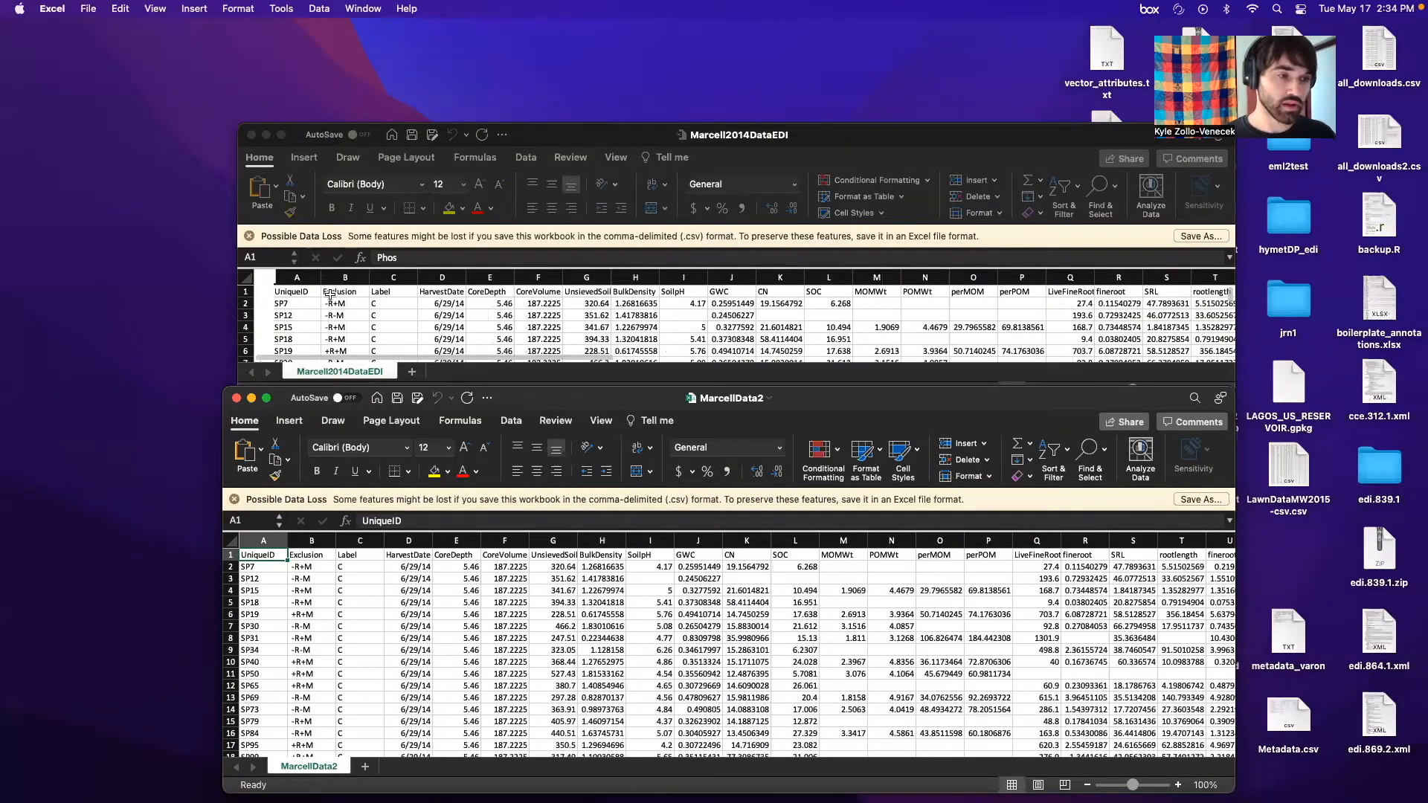
pyautogui.click(274, 295)
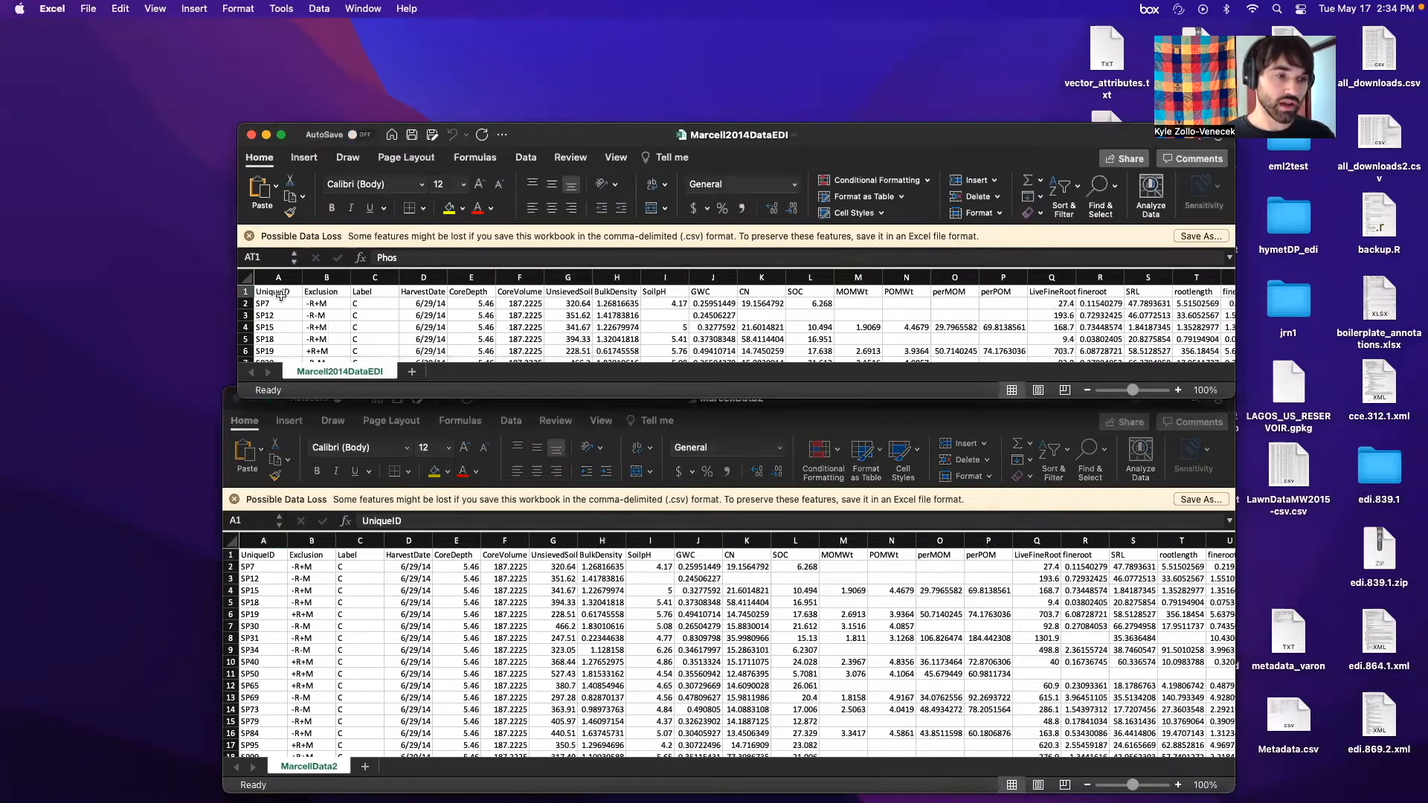
pyautogui.click(285, 290)
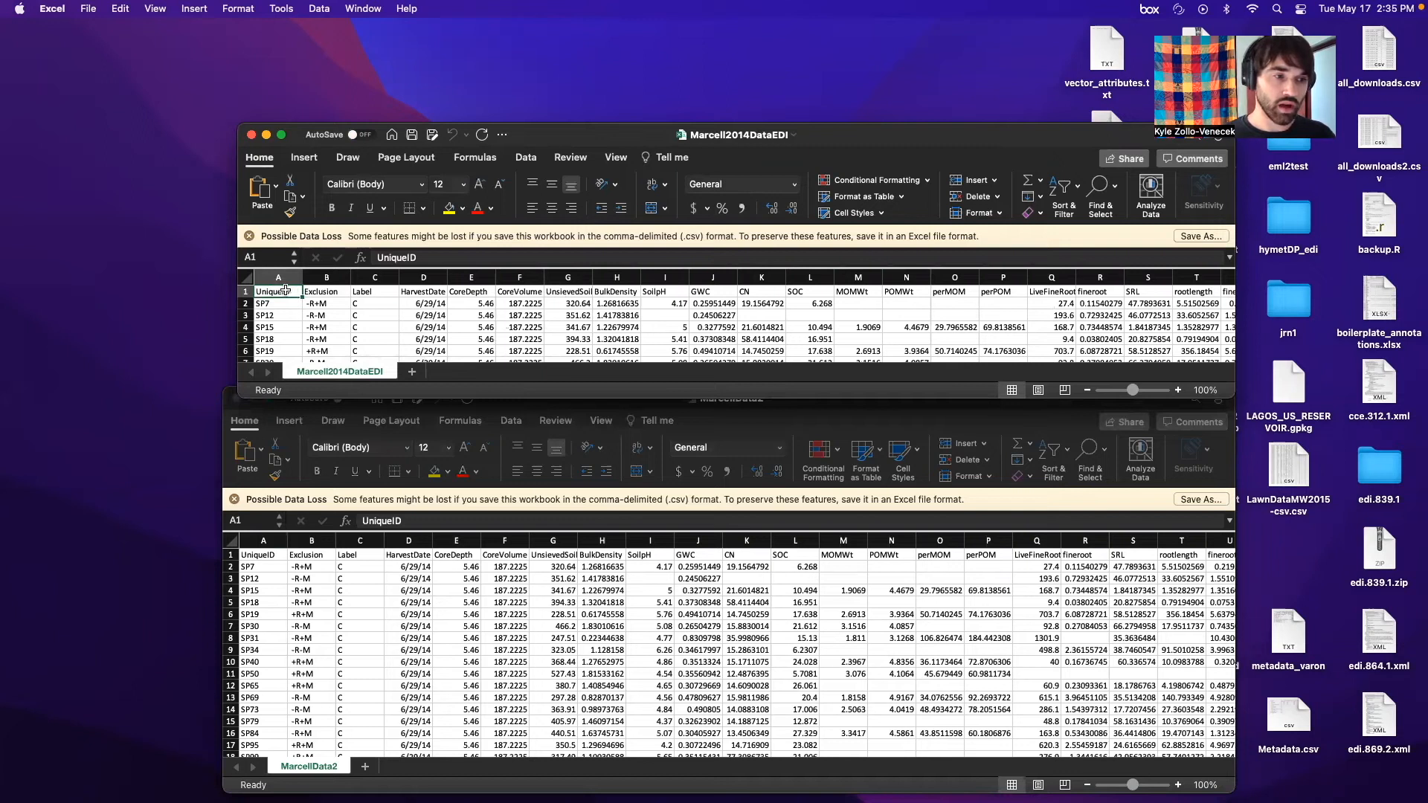
pyautogui.press('super+Right')
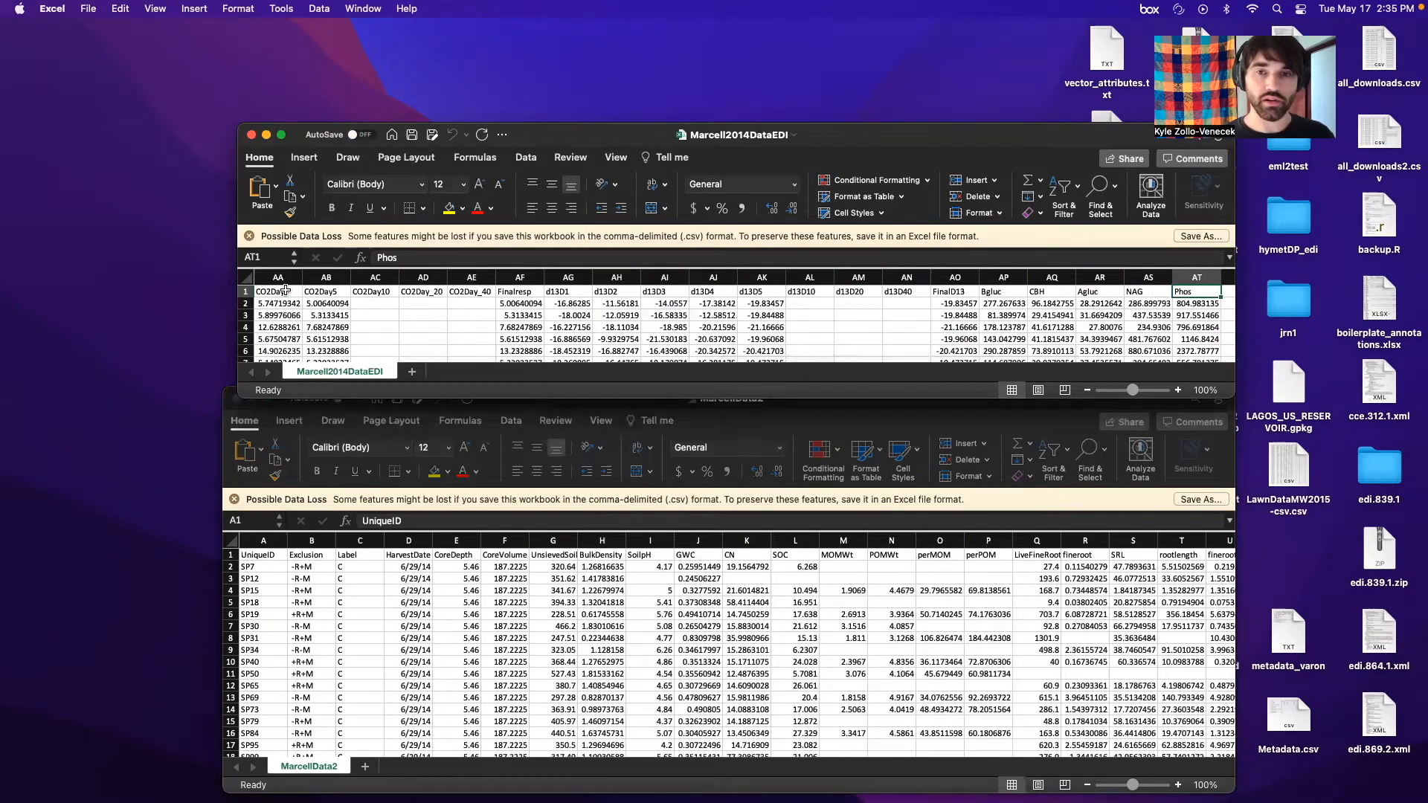
pyautogui.press('super+Left')
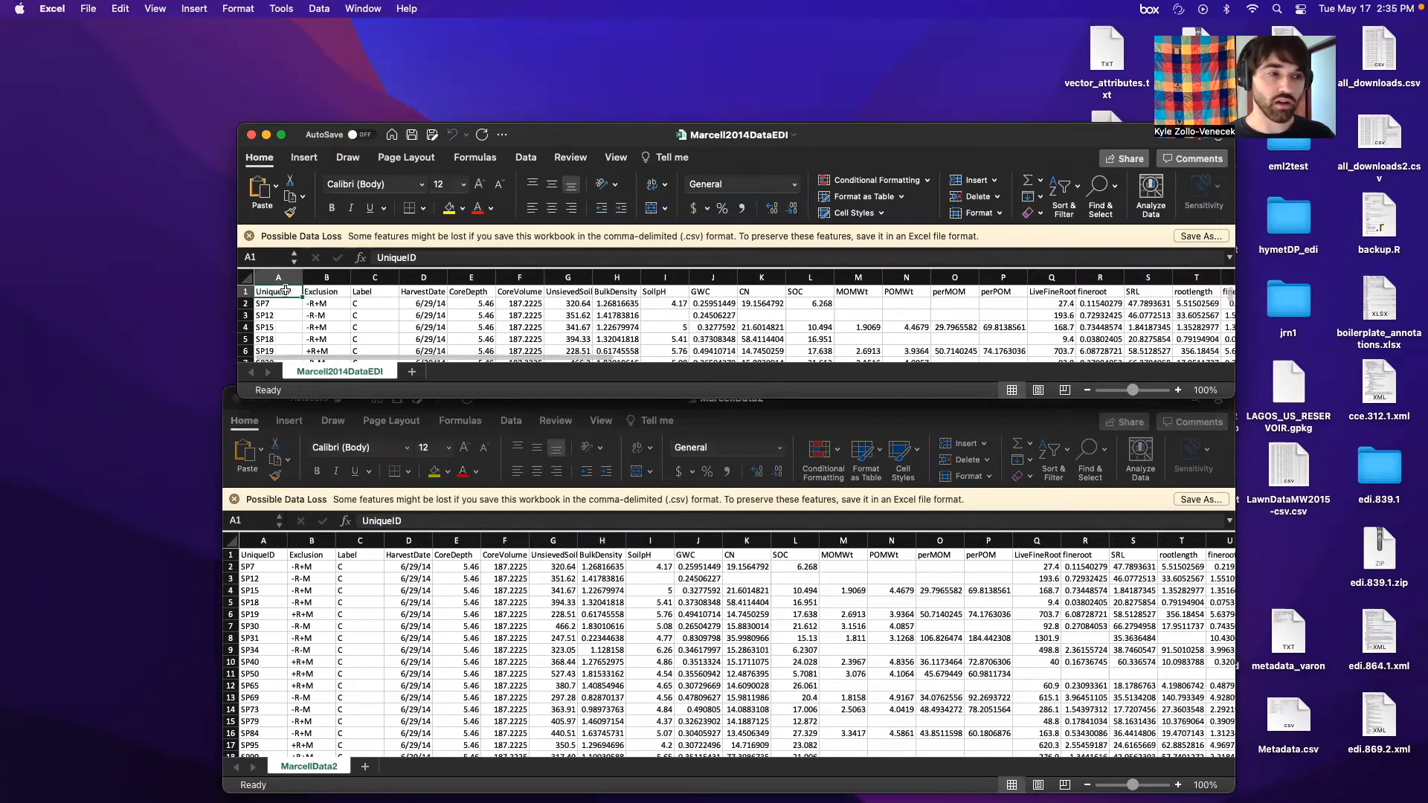
pyautogui.press('super+Right')
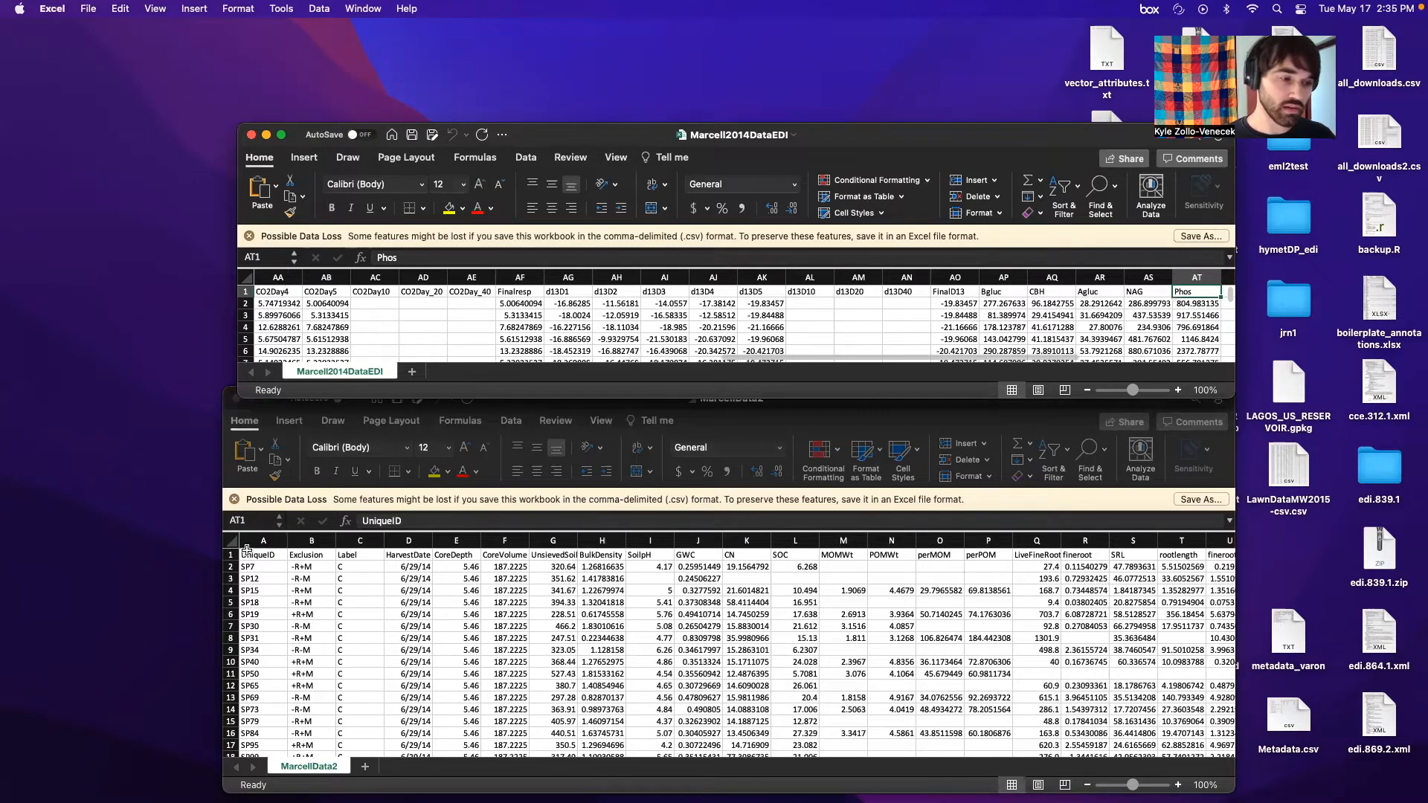
pyautogui.click(248, 556)
pyautogui.press('super+Right')
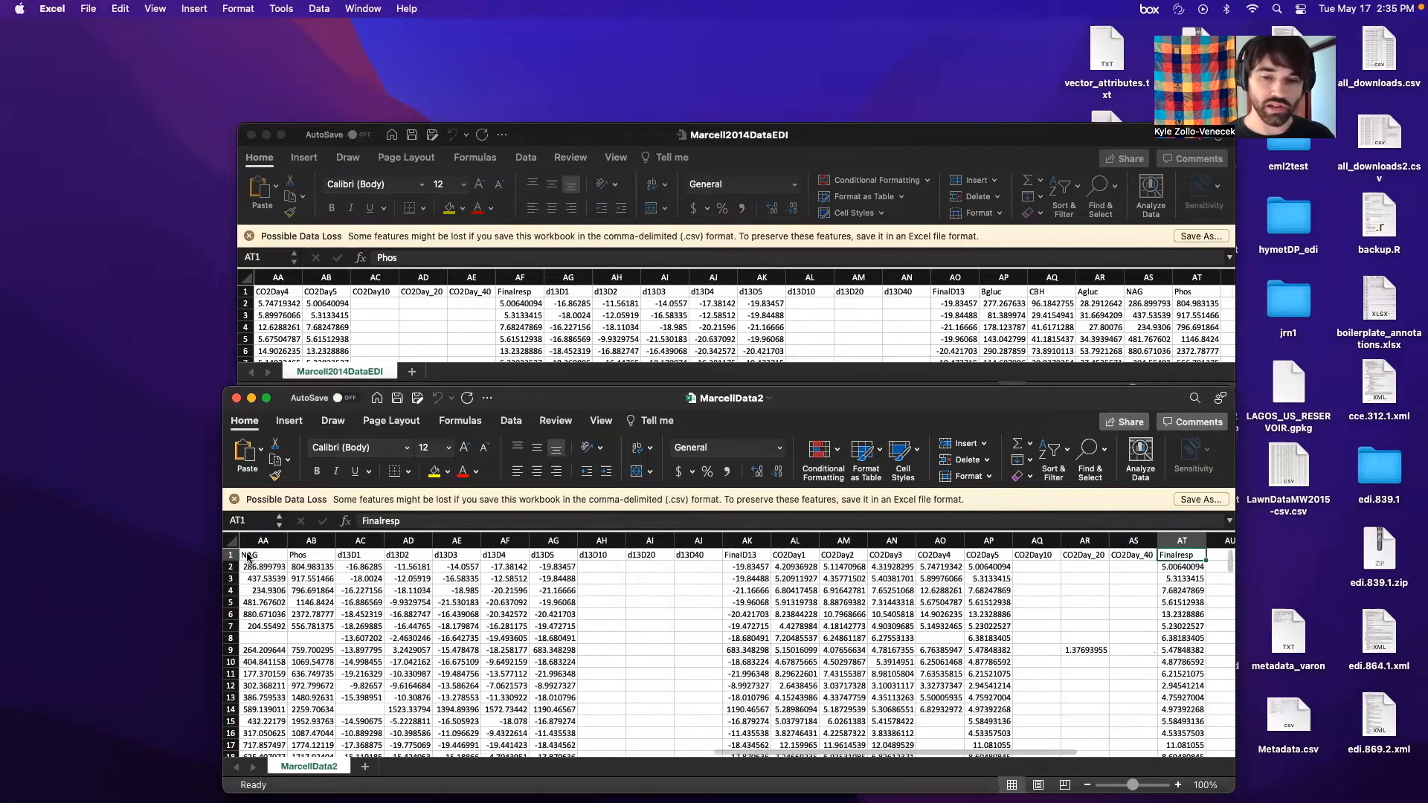
pyautogui.press('super+Left')
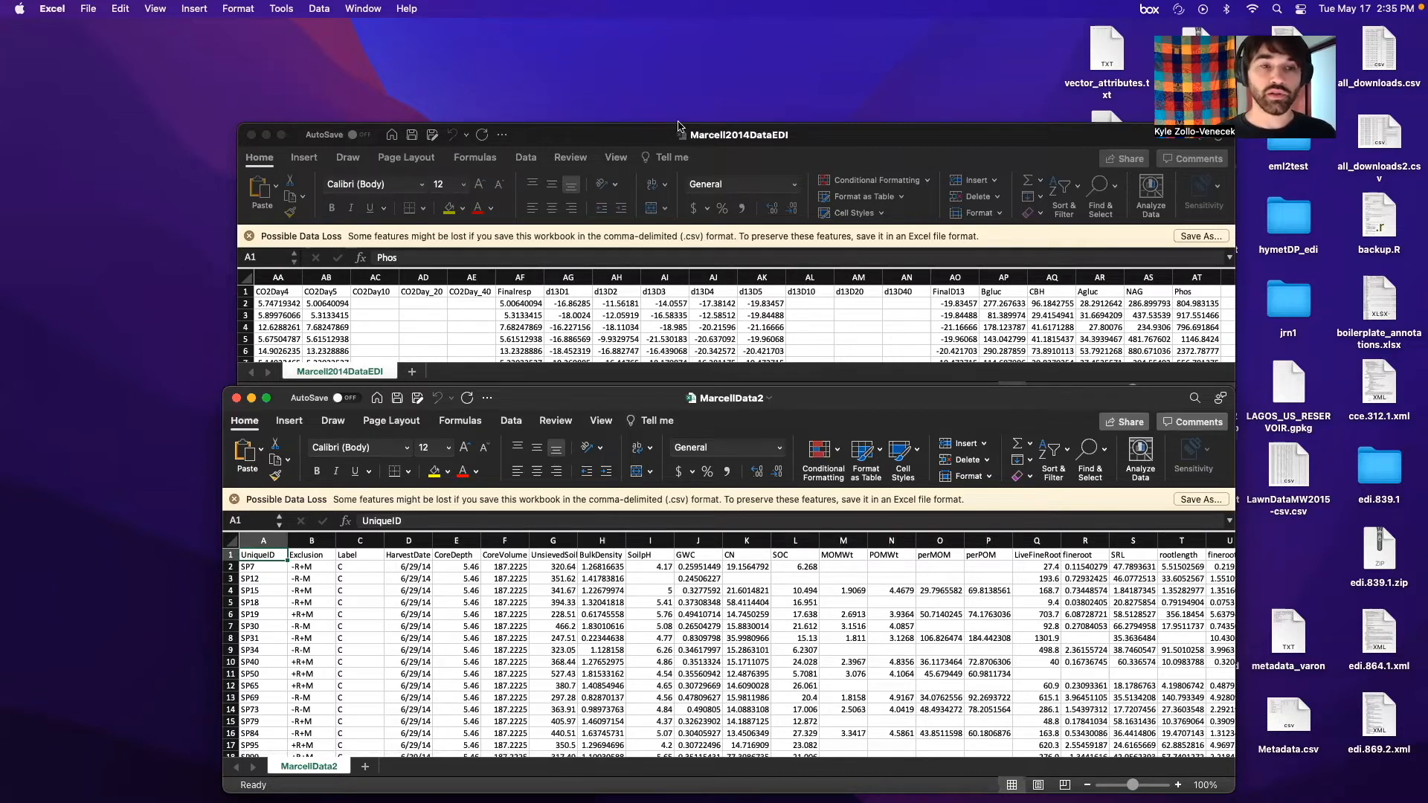
# - Return to ezEML in Firefox and upload MarcellData2.csv from the Desktop as a new comma-delimited data table
pyautogui.hotkey('ctrl', 'Left')
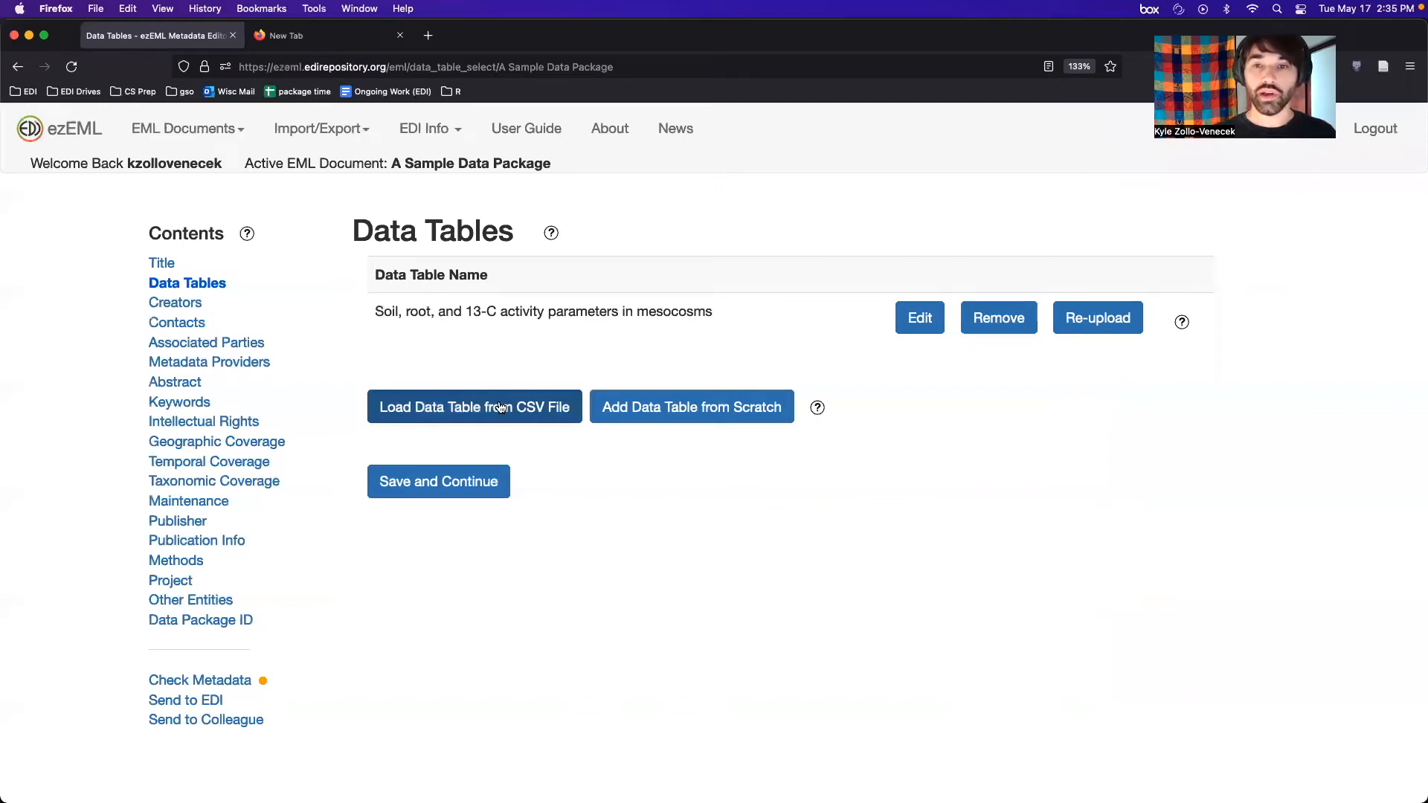
pyautogui.click(501, 408)
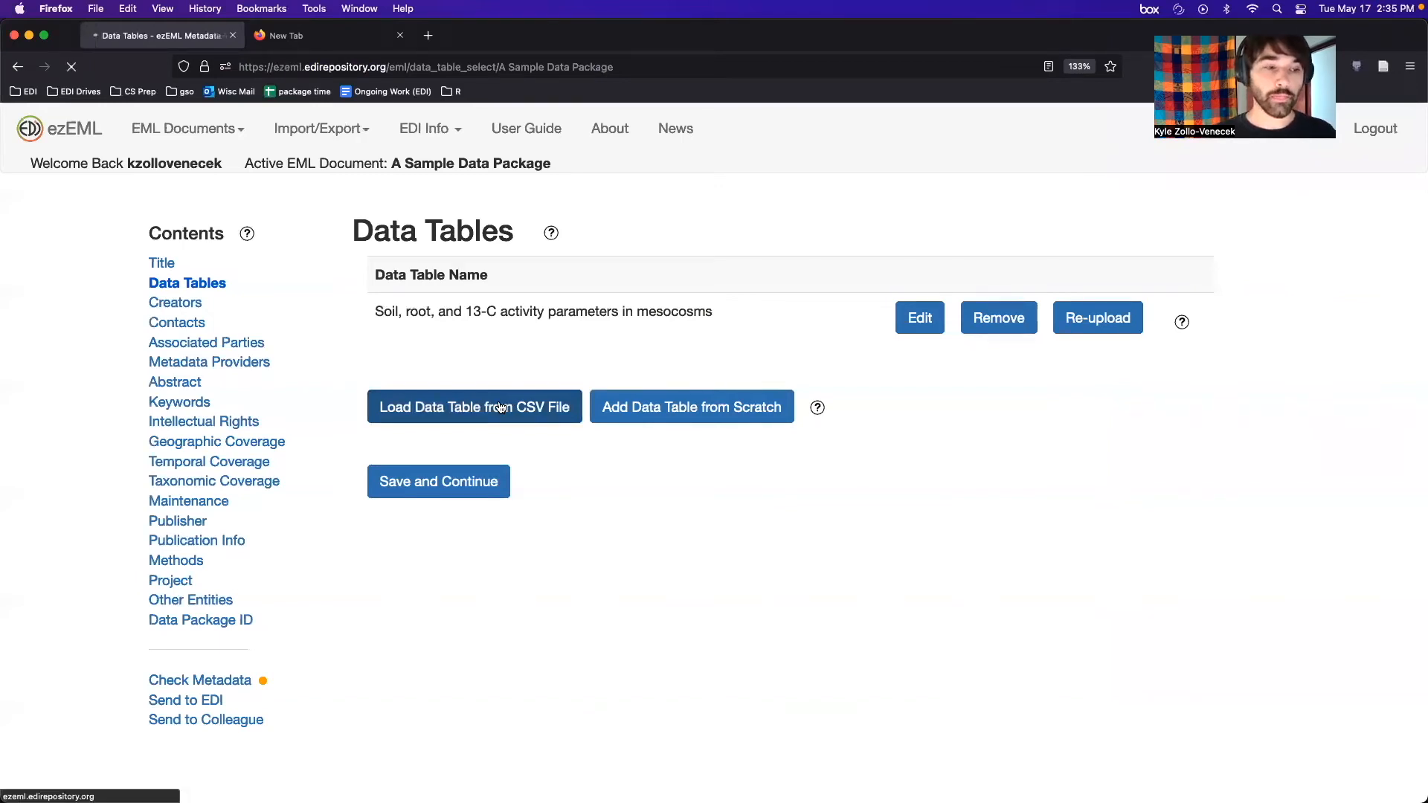
pyautogui.click(417, 330)
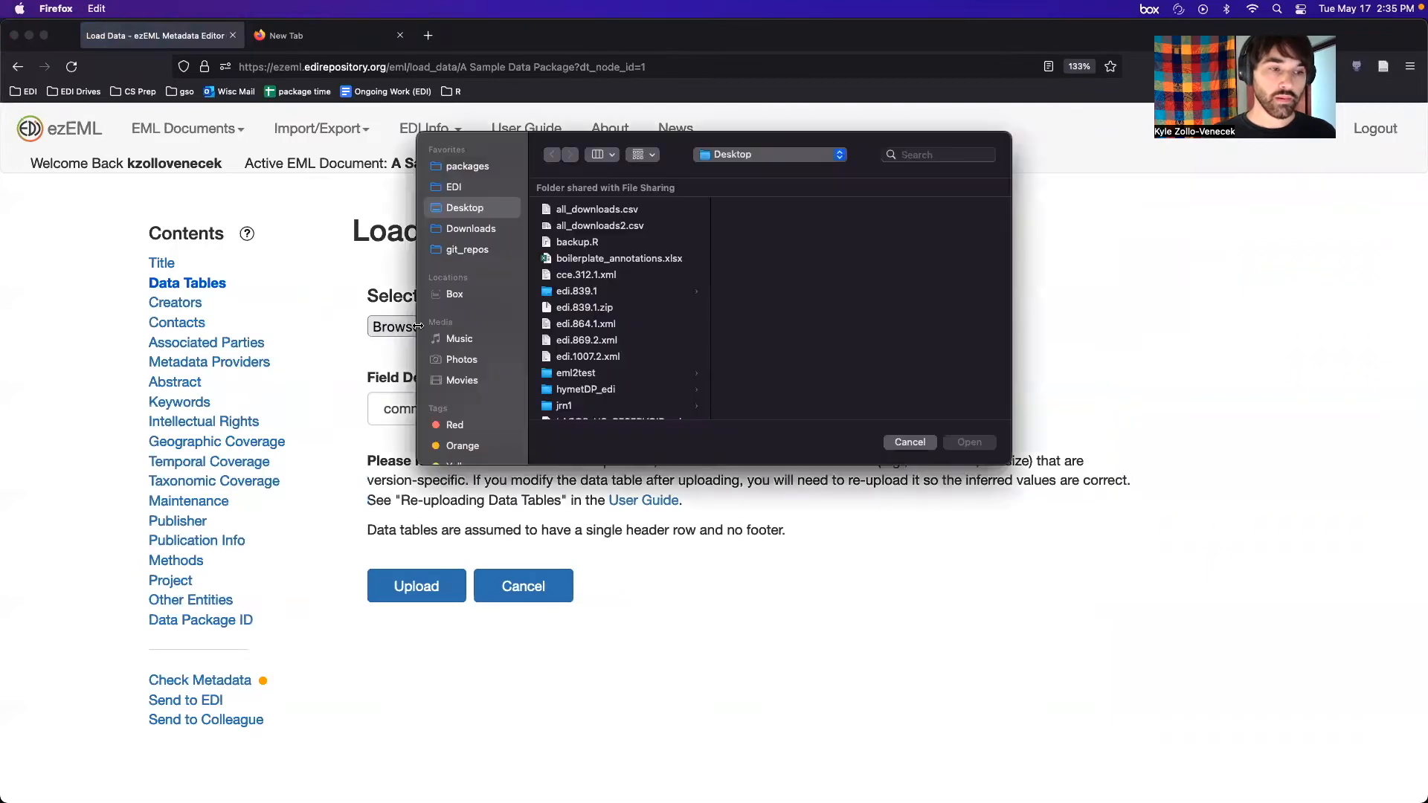
pyautogui.scroll(-5, 578, 257)
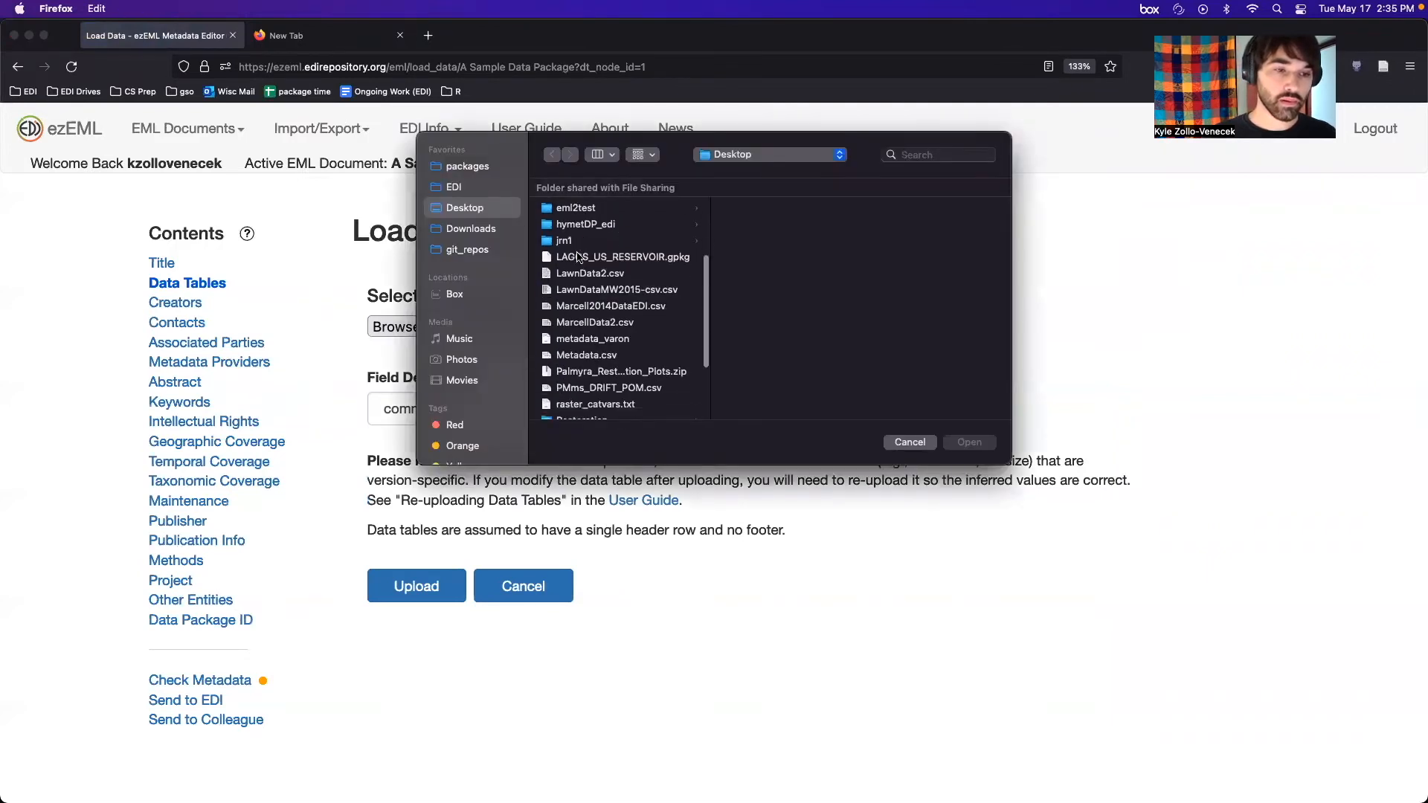
pyautogui.doubleClick(601, 324)
pyautogui.click(416, 586)
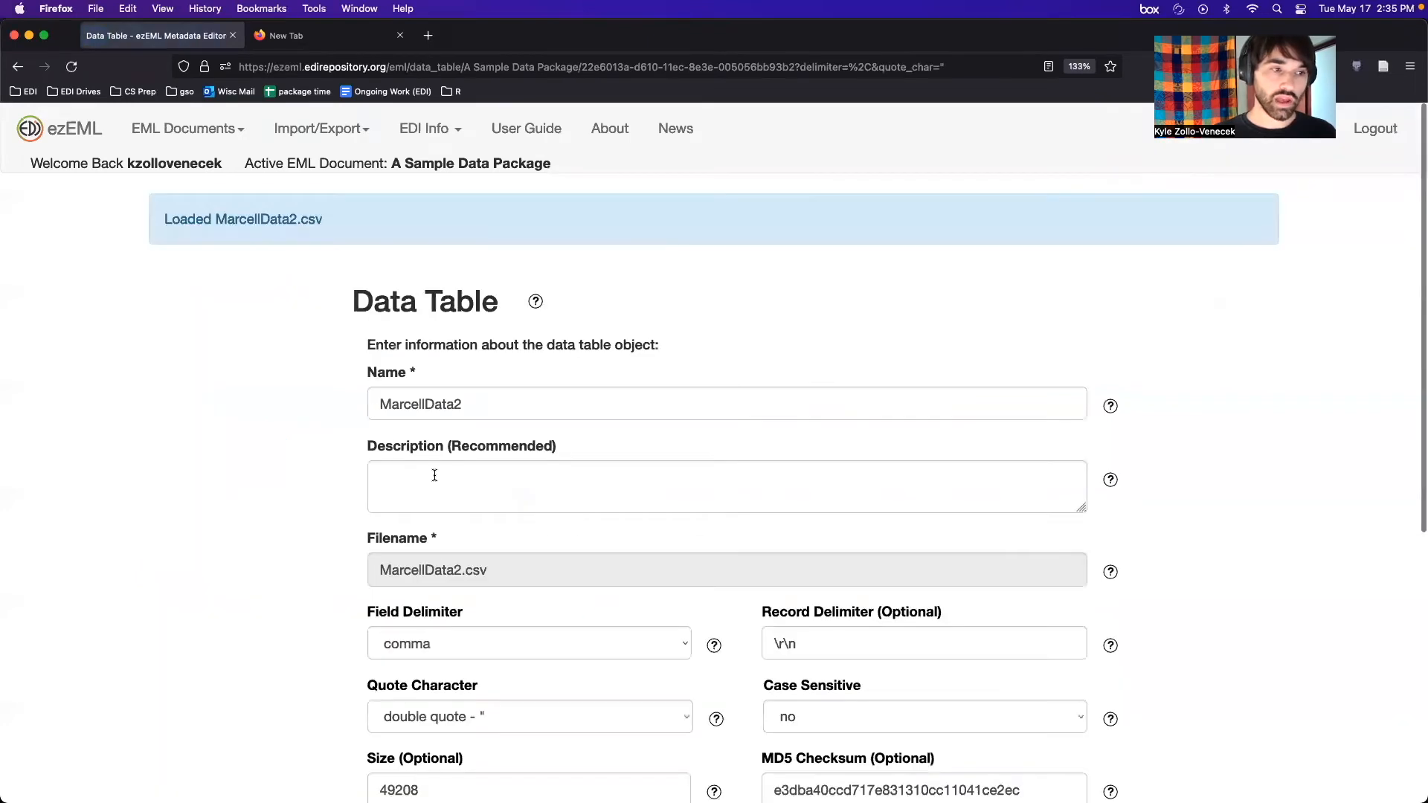
# - Review the details of the uploaded MarcellData2 table and open its list of column properties
pyautogui.scroll(-5, 328, 483)
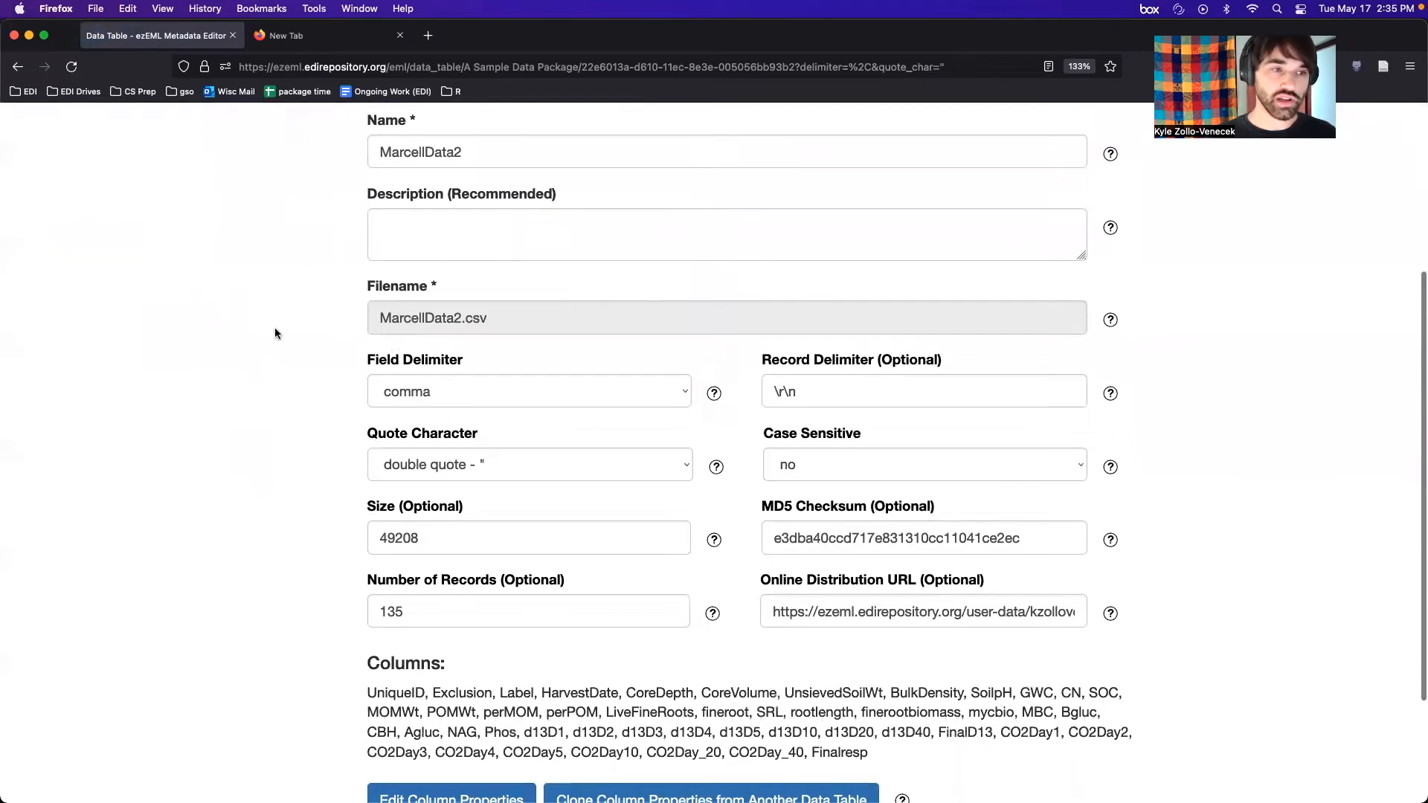
pyautogui.scroll(2, 274, 333)
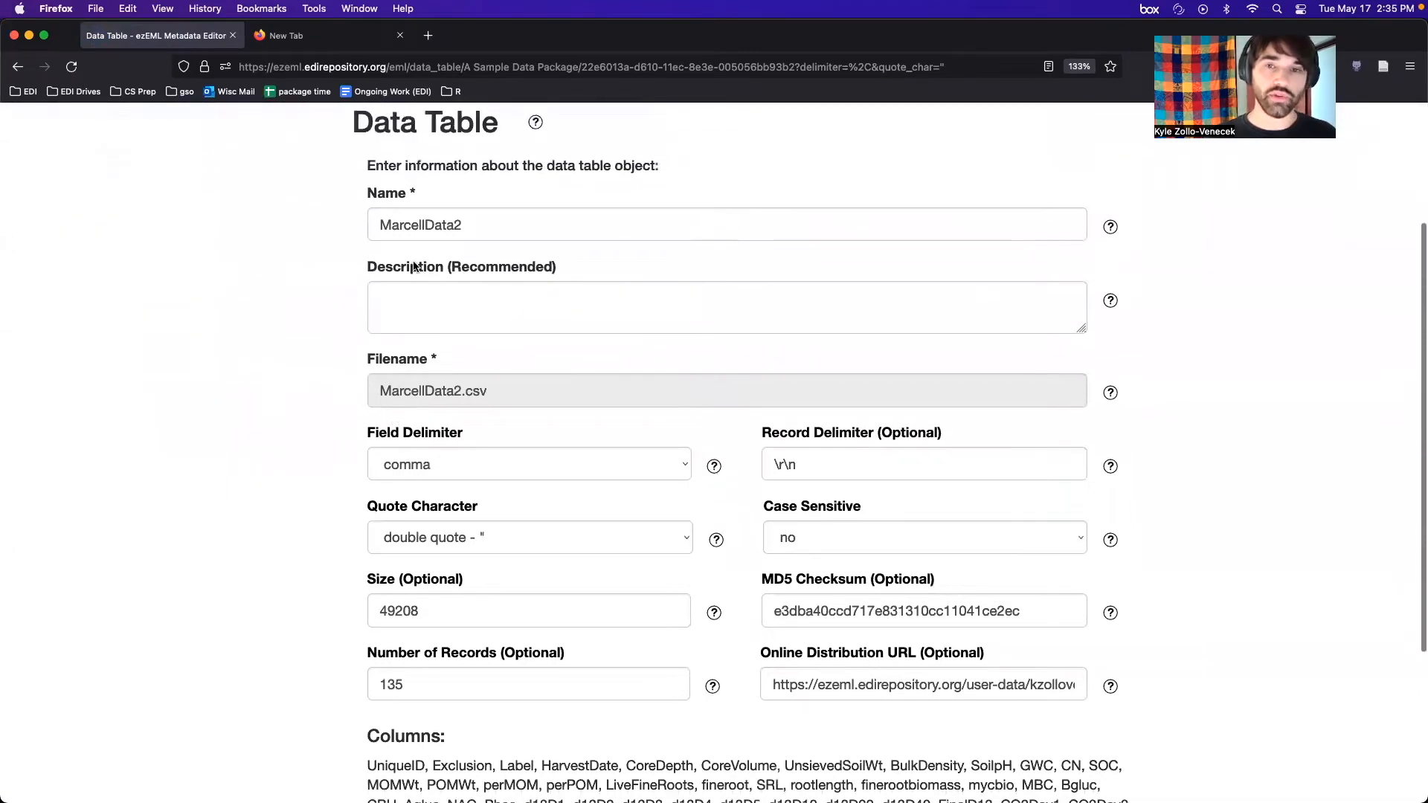
pyautogui.scroll(-6, 435, 417)
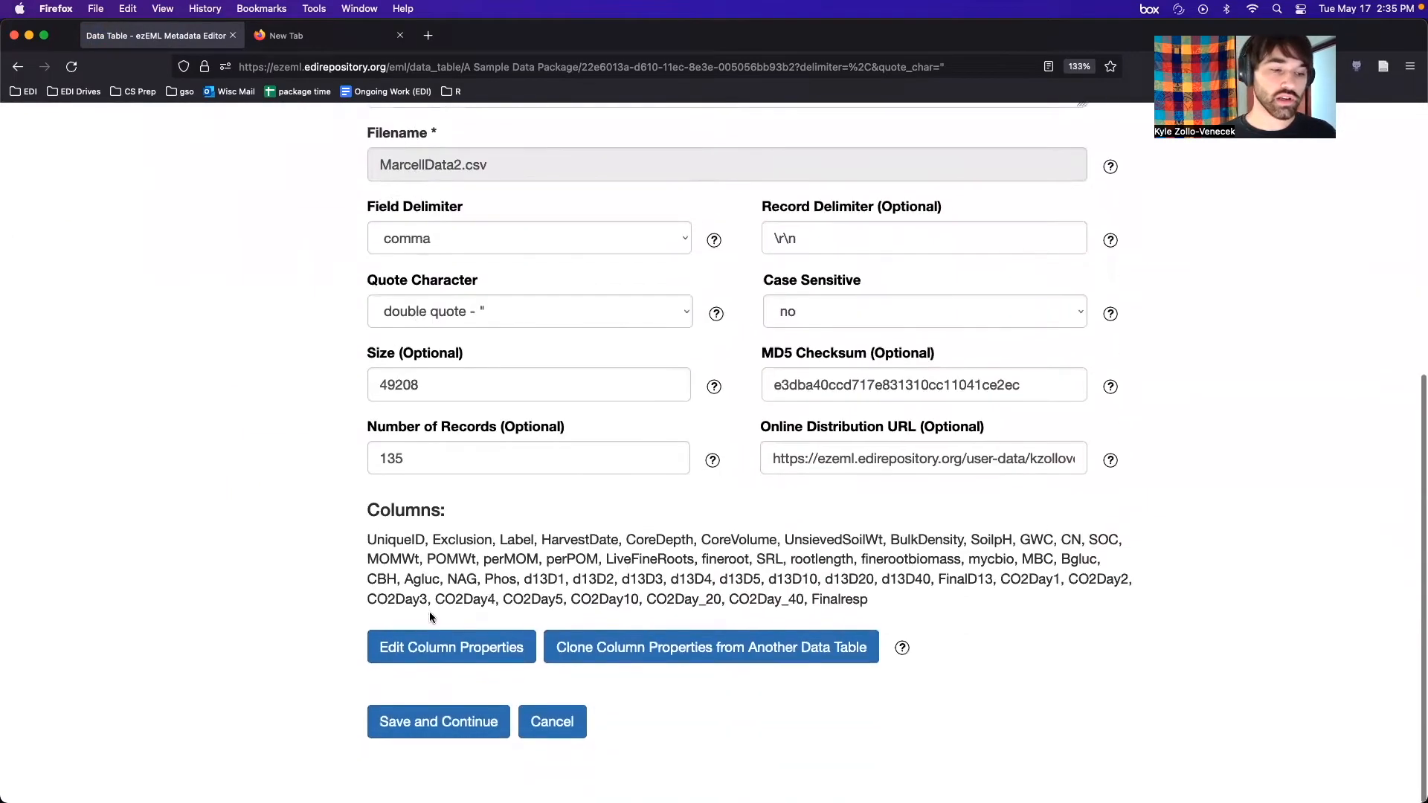
pyautogui.click(446, 646)
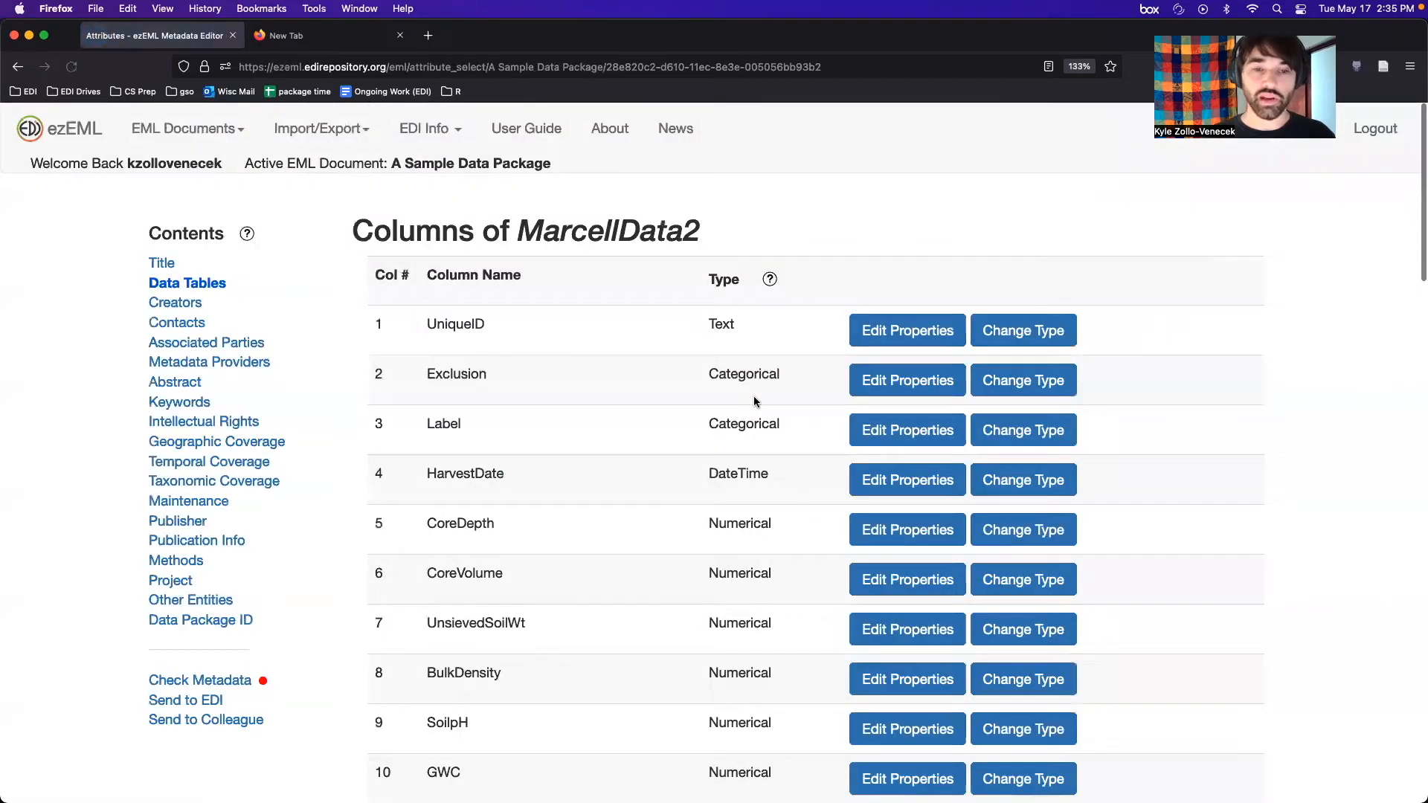
# - Examine the property forms of the HarvestDate and UnsievedSoilWt columns, and go back to the MarcellData2 table page
pyautogui.scroll(-2, 797, 405)
pyautogui.click(899, 444)
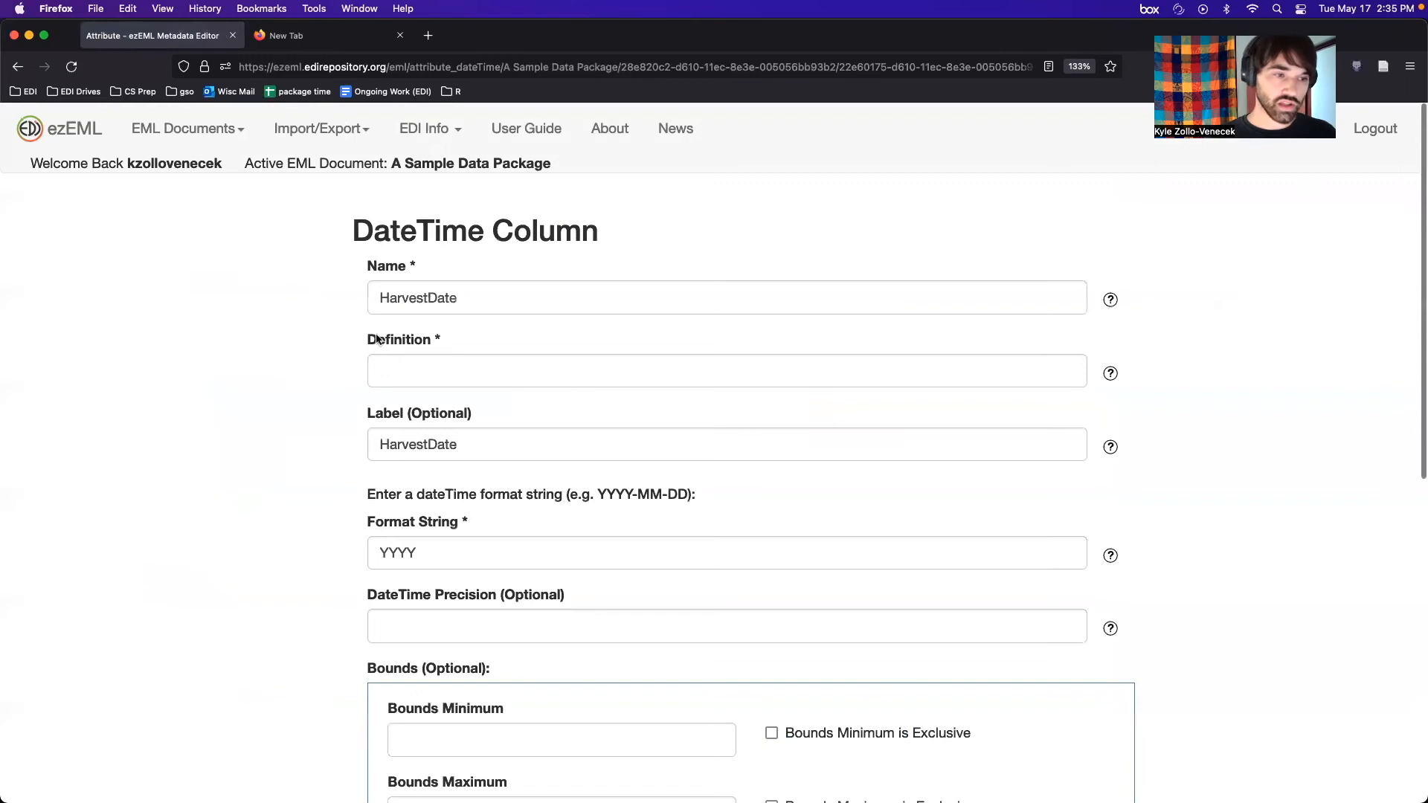
pyautogui.scroll(-3, 334, 388)
pyautogui.scroll(-2, 542, 493)
pyautogui.scroll(-3, 588, 491)
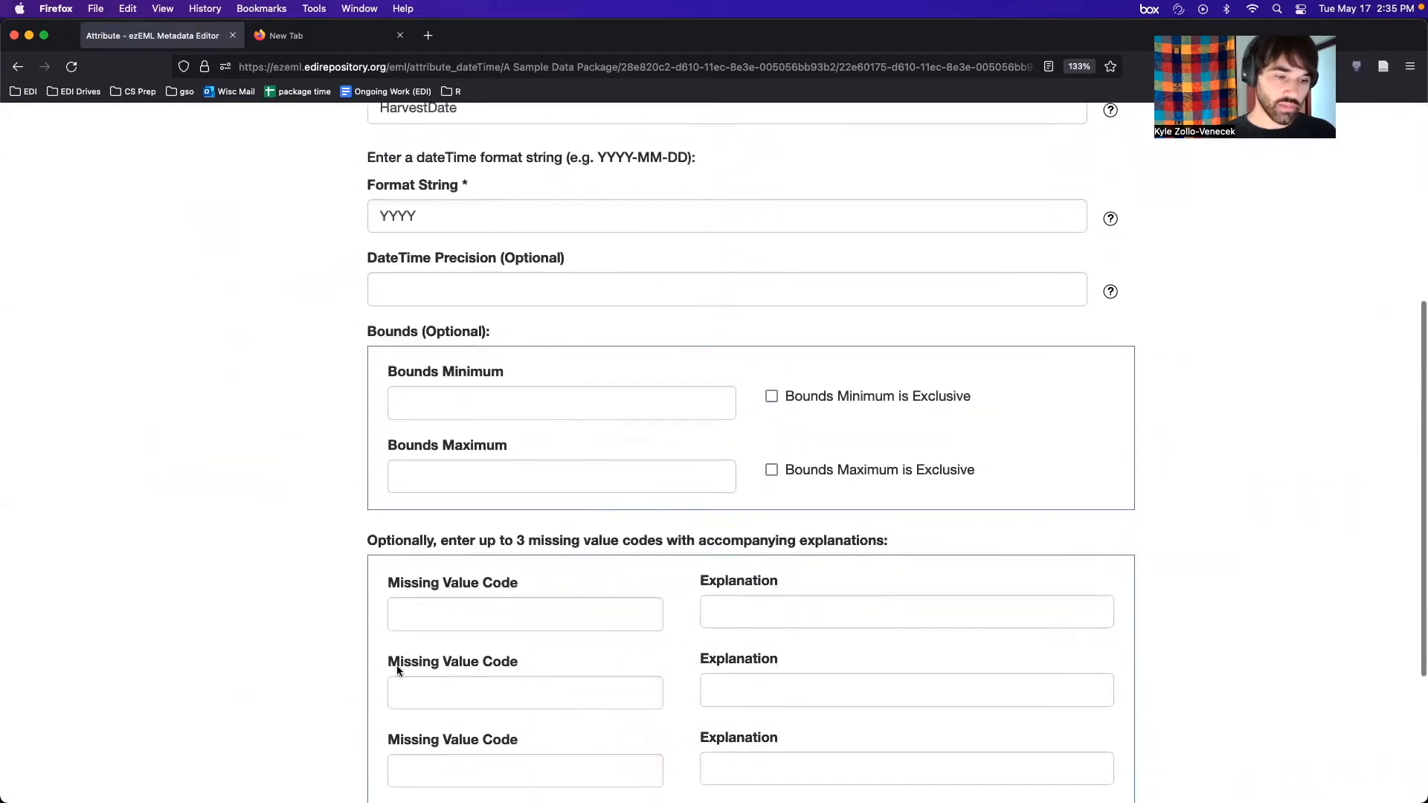
pyautogui.press('super+Left')
pyautogui.scroll(-1, 841, 548)
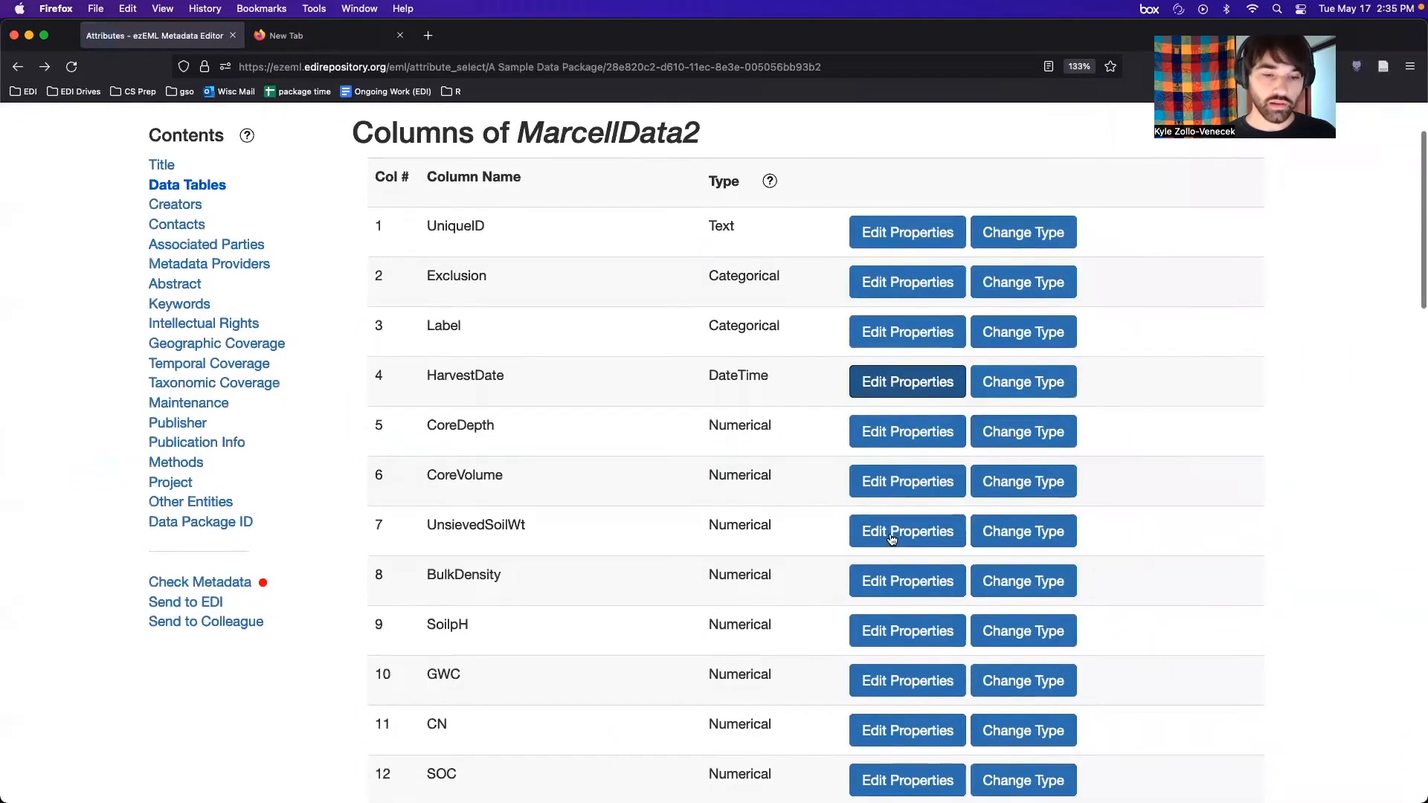
pyautogui.click(891, 537)
pyautogui.scroll(-1, 762, 483)
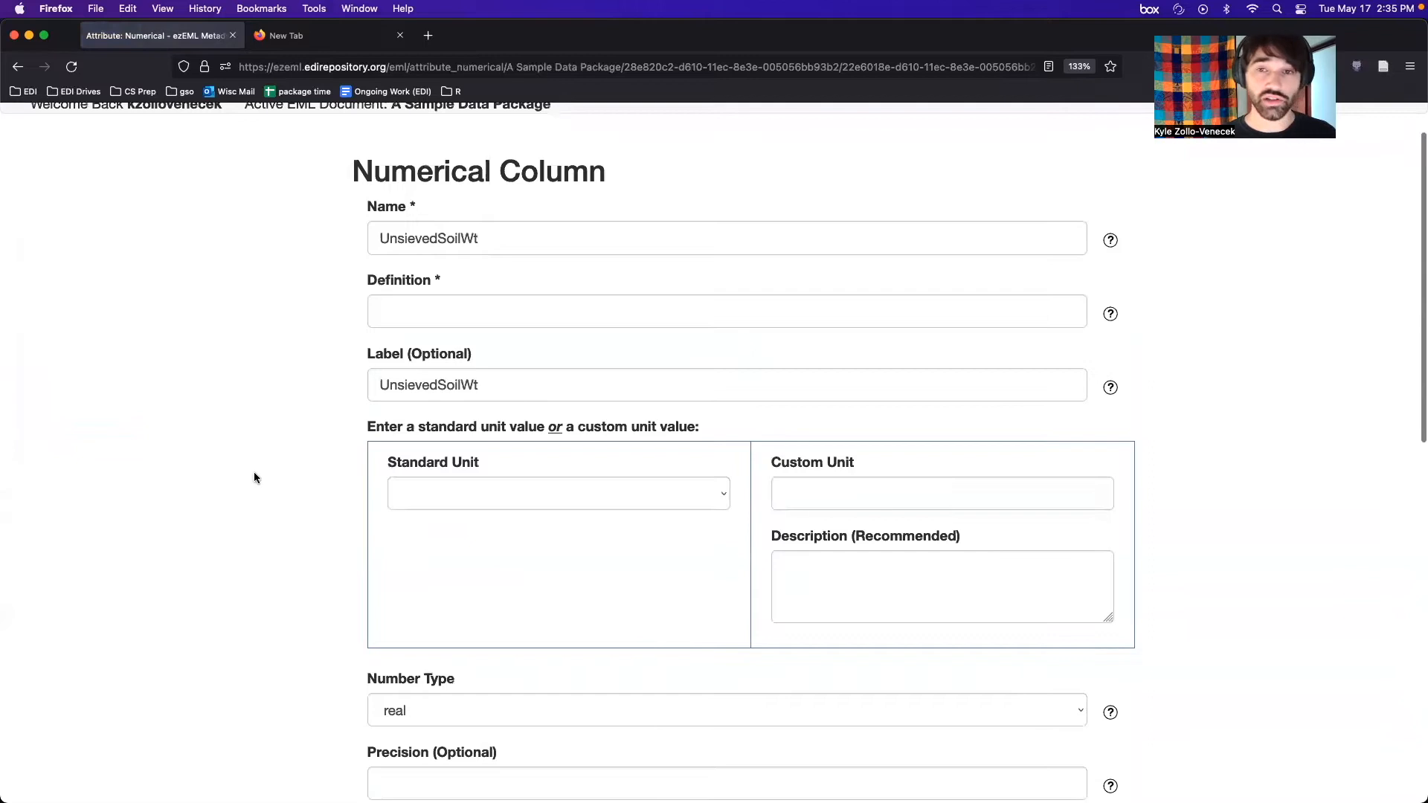
pyautogui.hscroll(-5, 230, 476)
pyautogui.hscroll(-5, 239, 476)
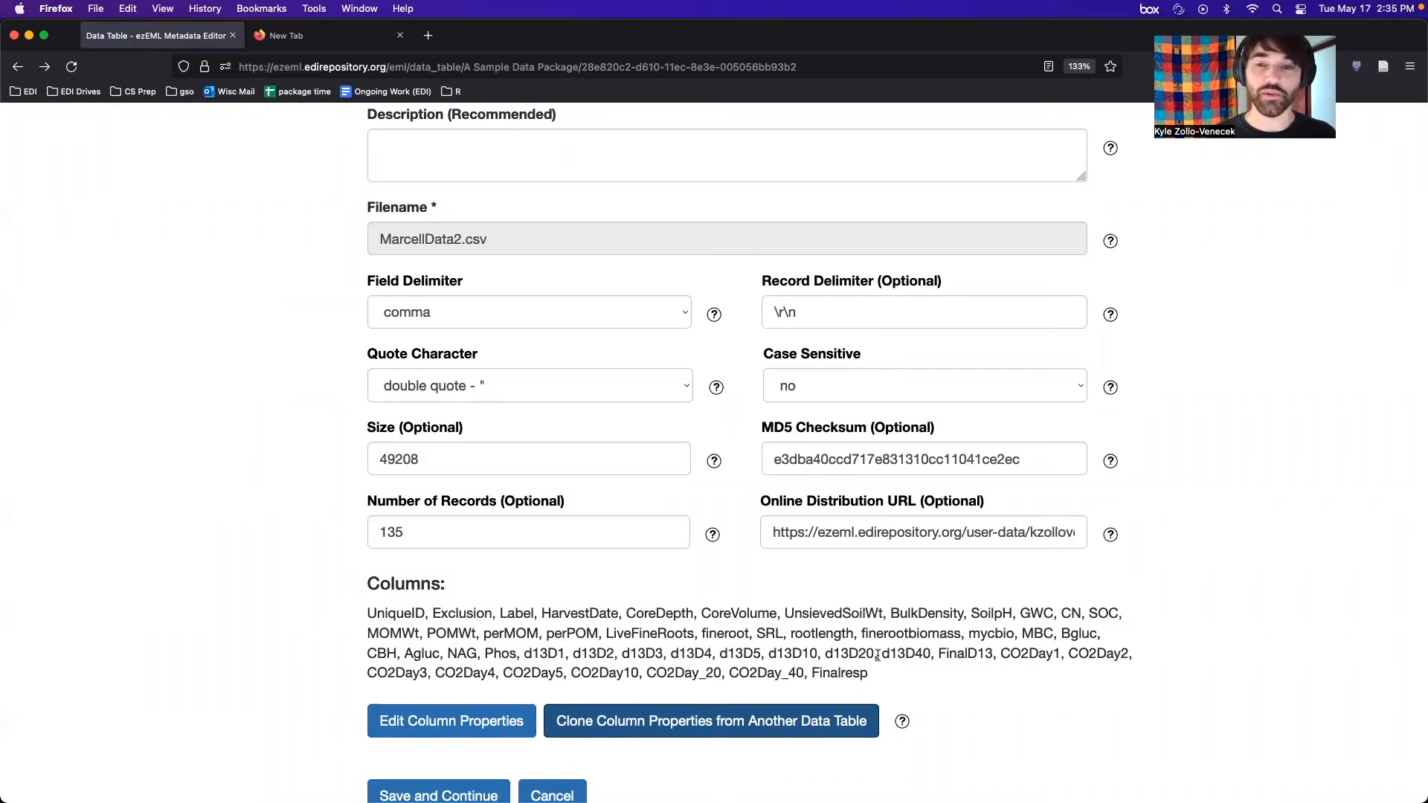
# - Choose the "Soil, root, and 13-C activity parameters in mesocosms" table in the current data package as the source for cloning column properties
pyautogui.click(758, 723)
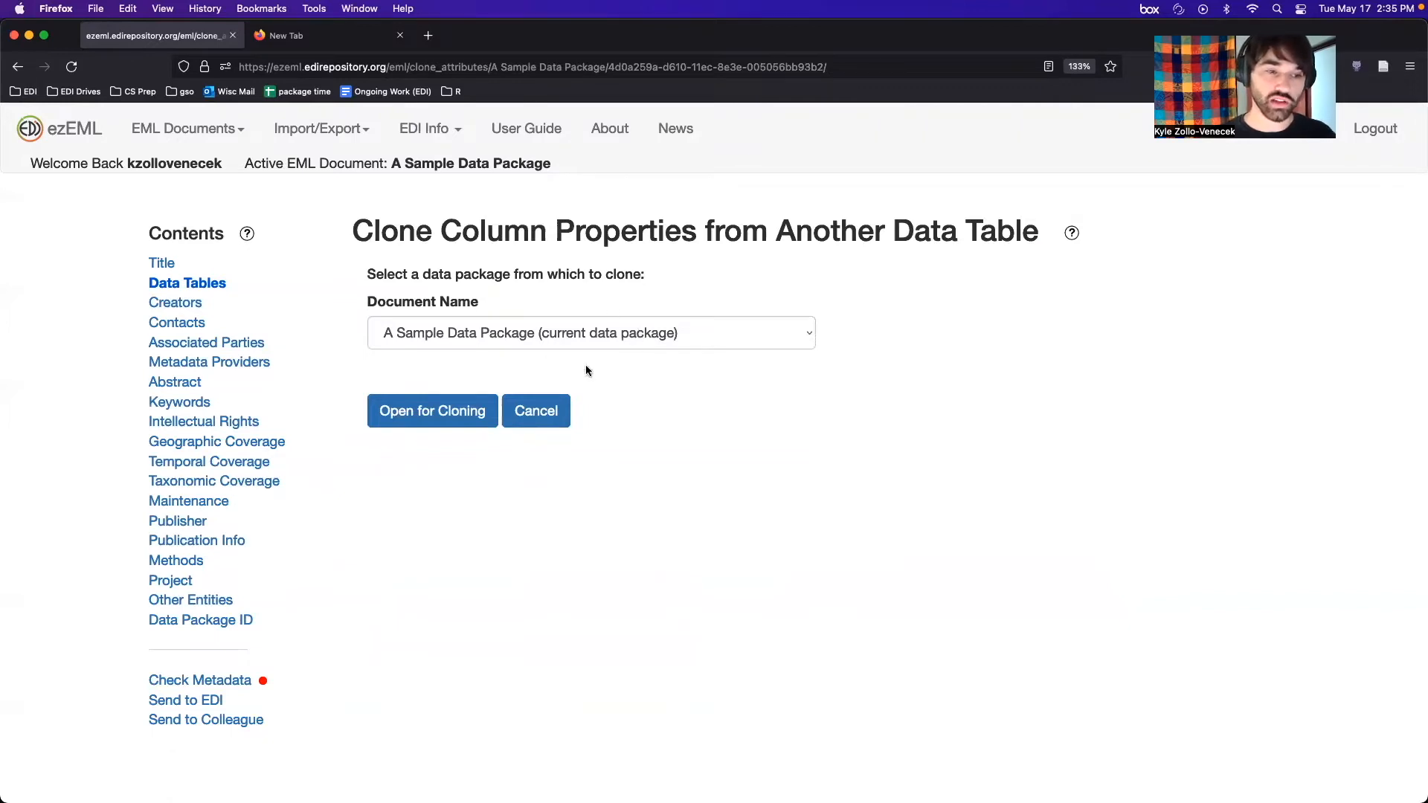
pyautogui.click(461, 420)
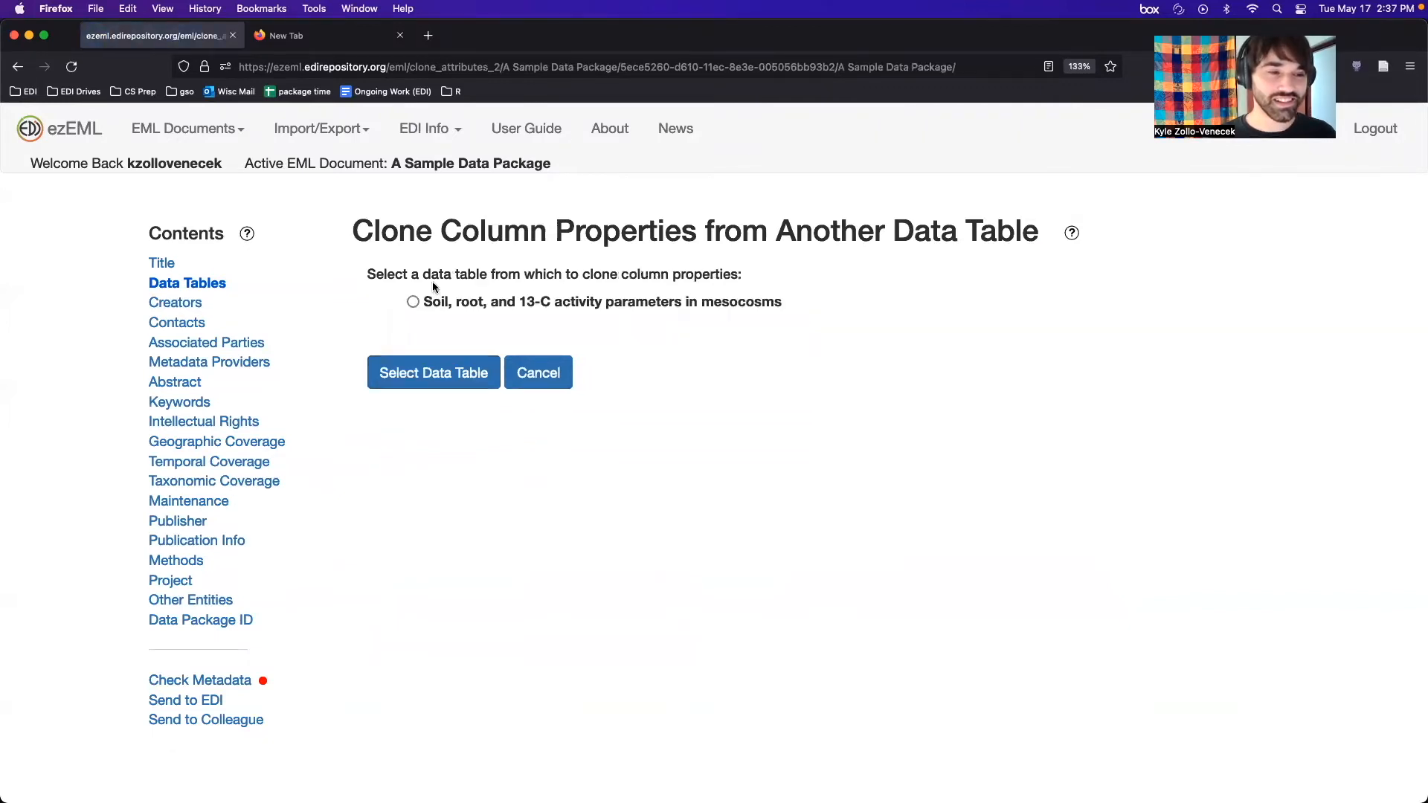
pyautogui.click(414, 301)
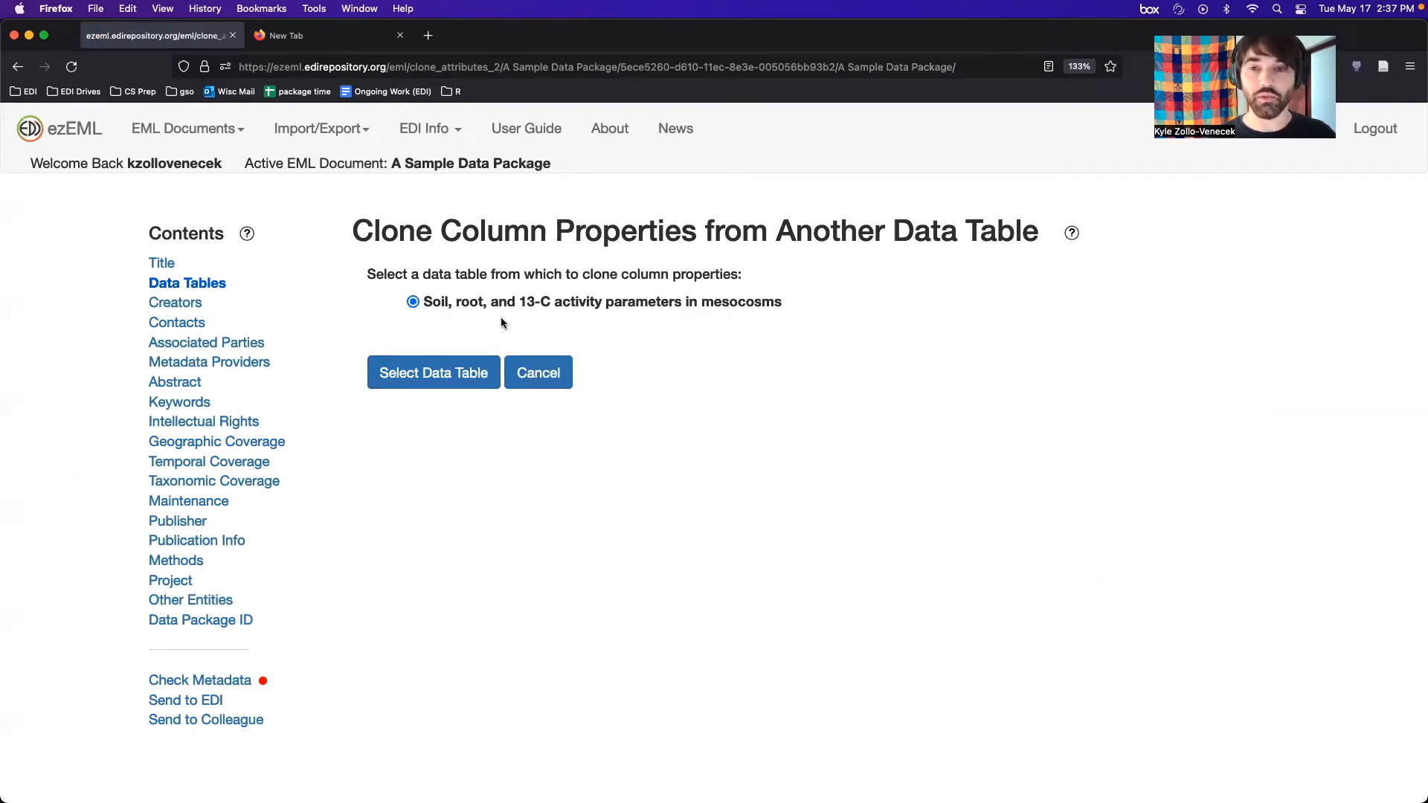
pyautogui.click(440, 364)
# - Select all columns of the source table for cloning and proceed to the source-to-target column mapping
pyautogui.scroll(-4, 583, 336)
pyautogui.scroll(-15, 408, 239)
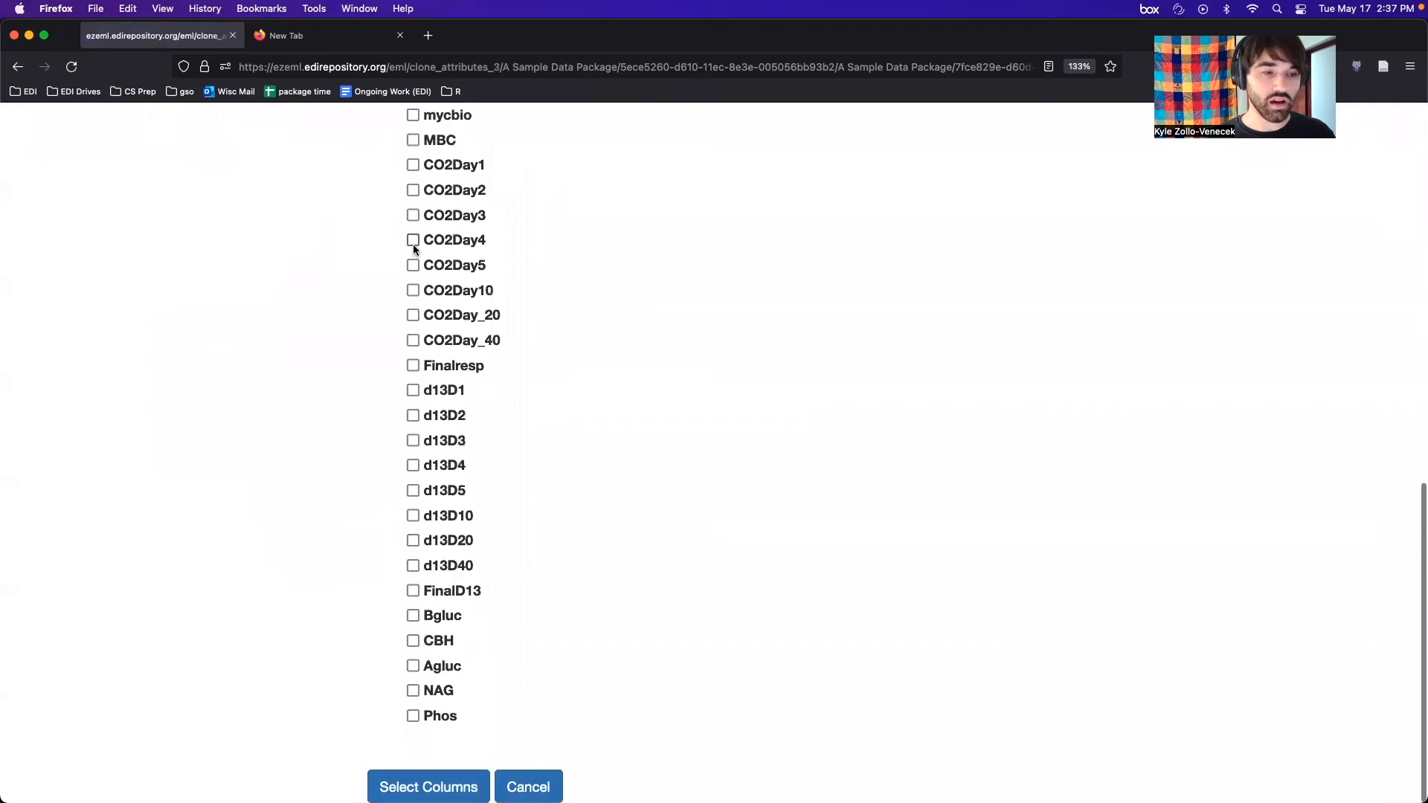
pyautogui.scroll(1, 417, 249)
pyautogui.scroll(15, 417, 250)
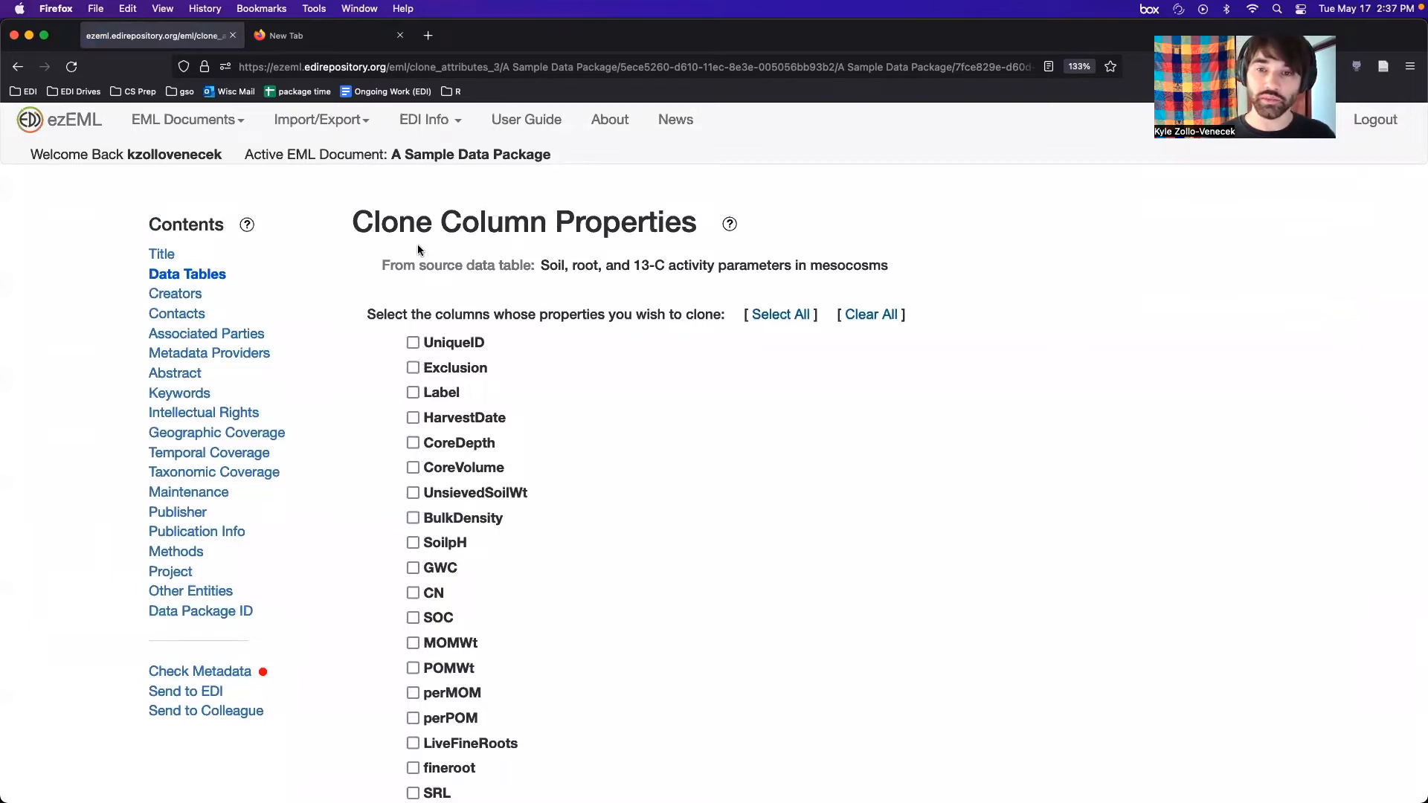
pyautogui.click(777, 314)
pyautogui.scroll(-15, 622, 351)
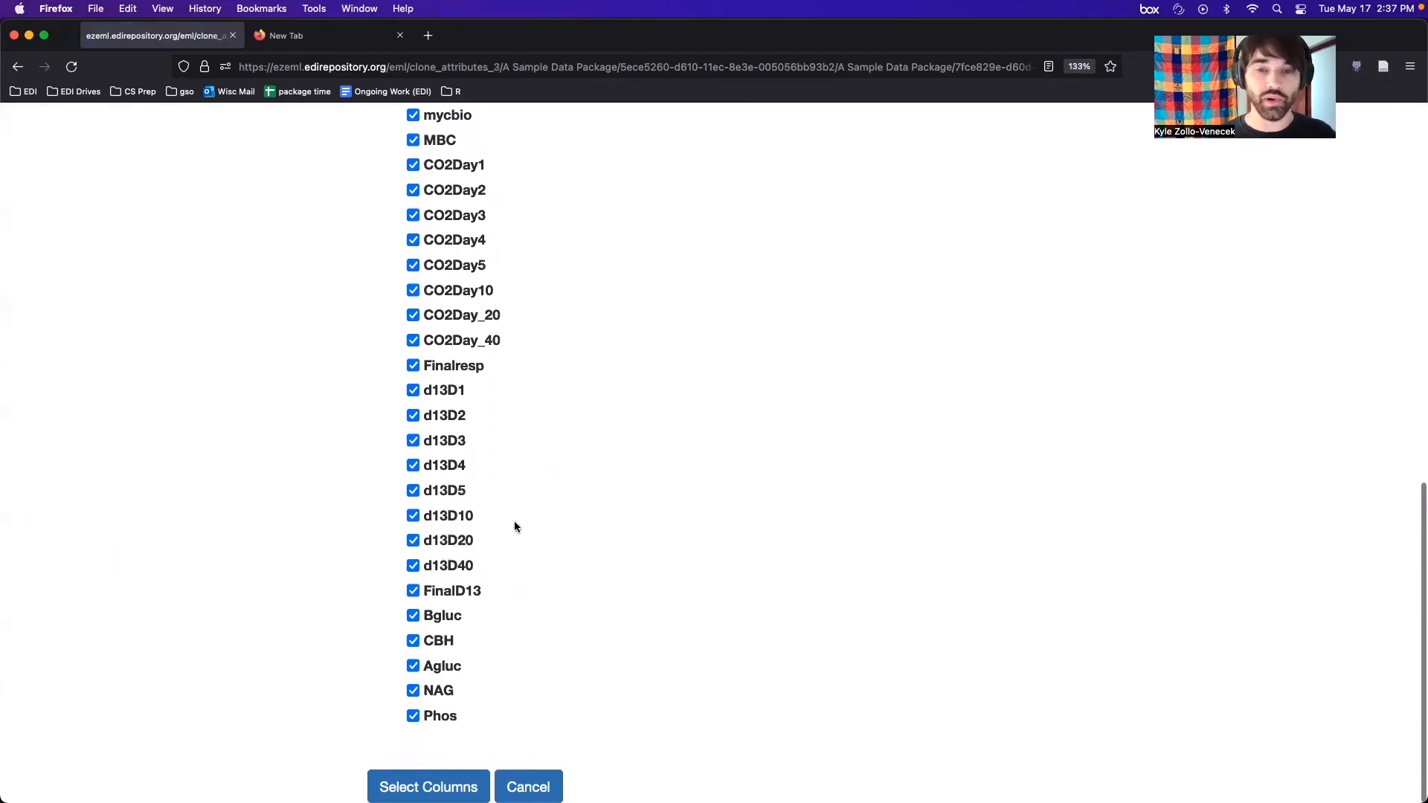
pyautogui.click(410, 782)
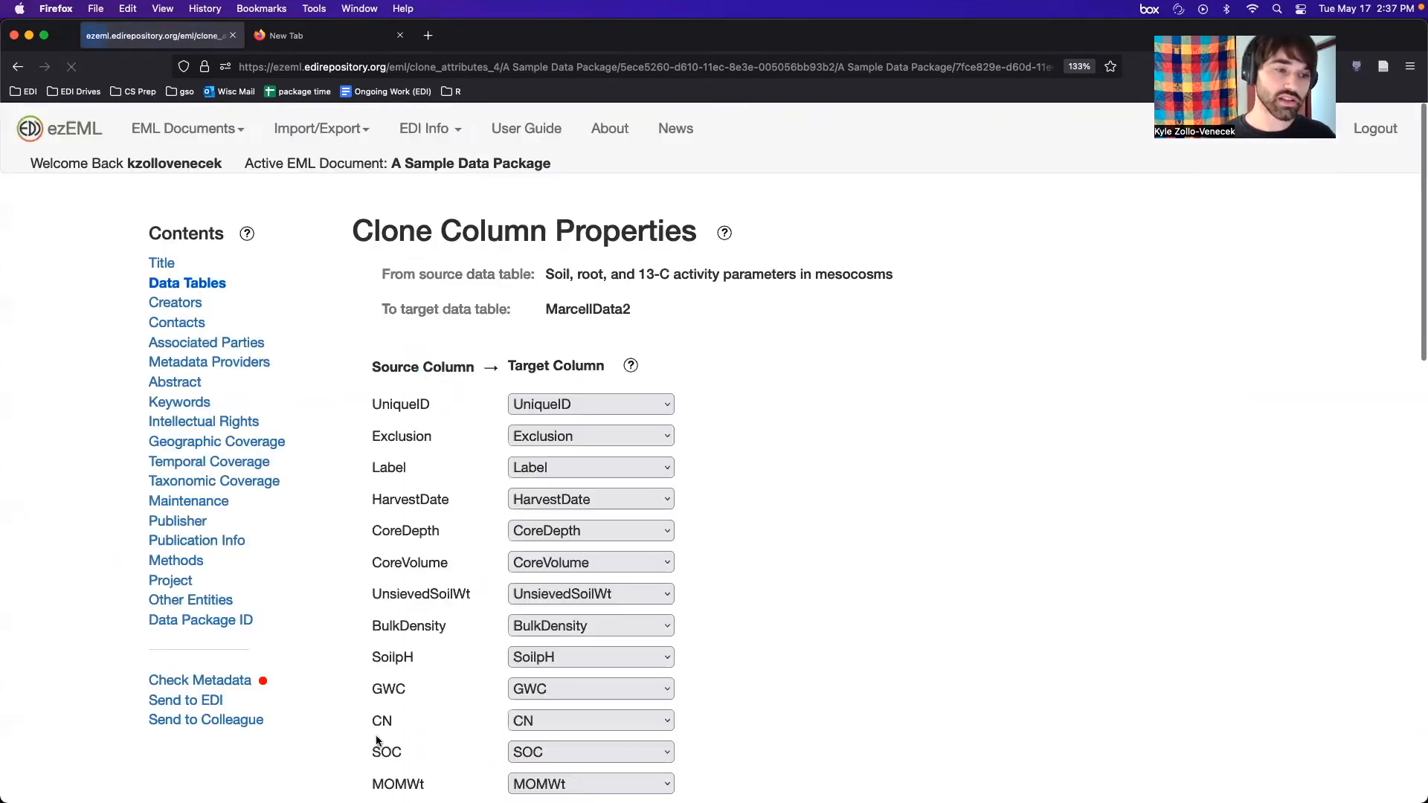
# - Review the source-to-target column mapping and clone all the mapped column properties into MarcellData2
pyautogui.scroll(-3, 809, 369)
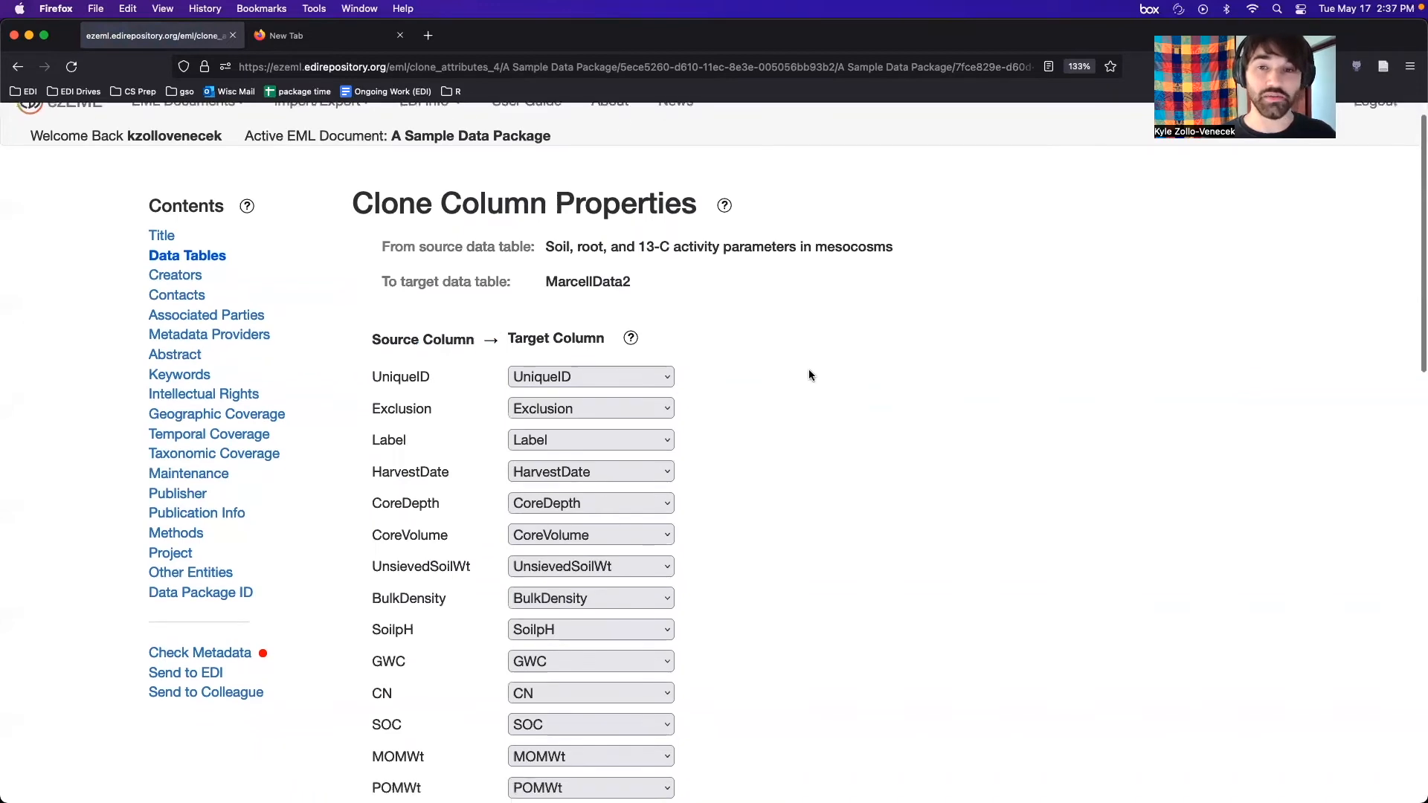
pyautogui.scroll(-5, 775, 345)
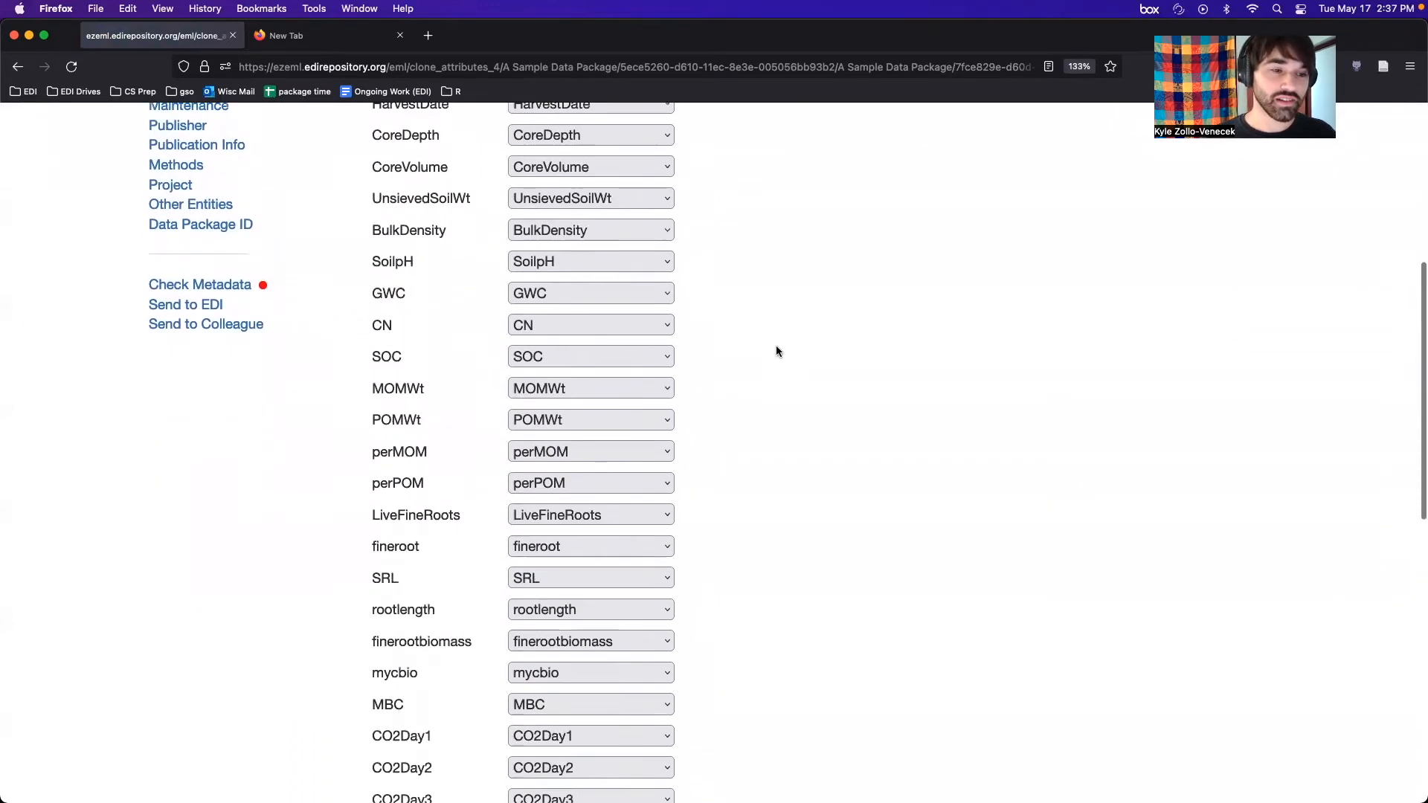
pyautogui.scroll(7, 775, 345)
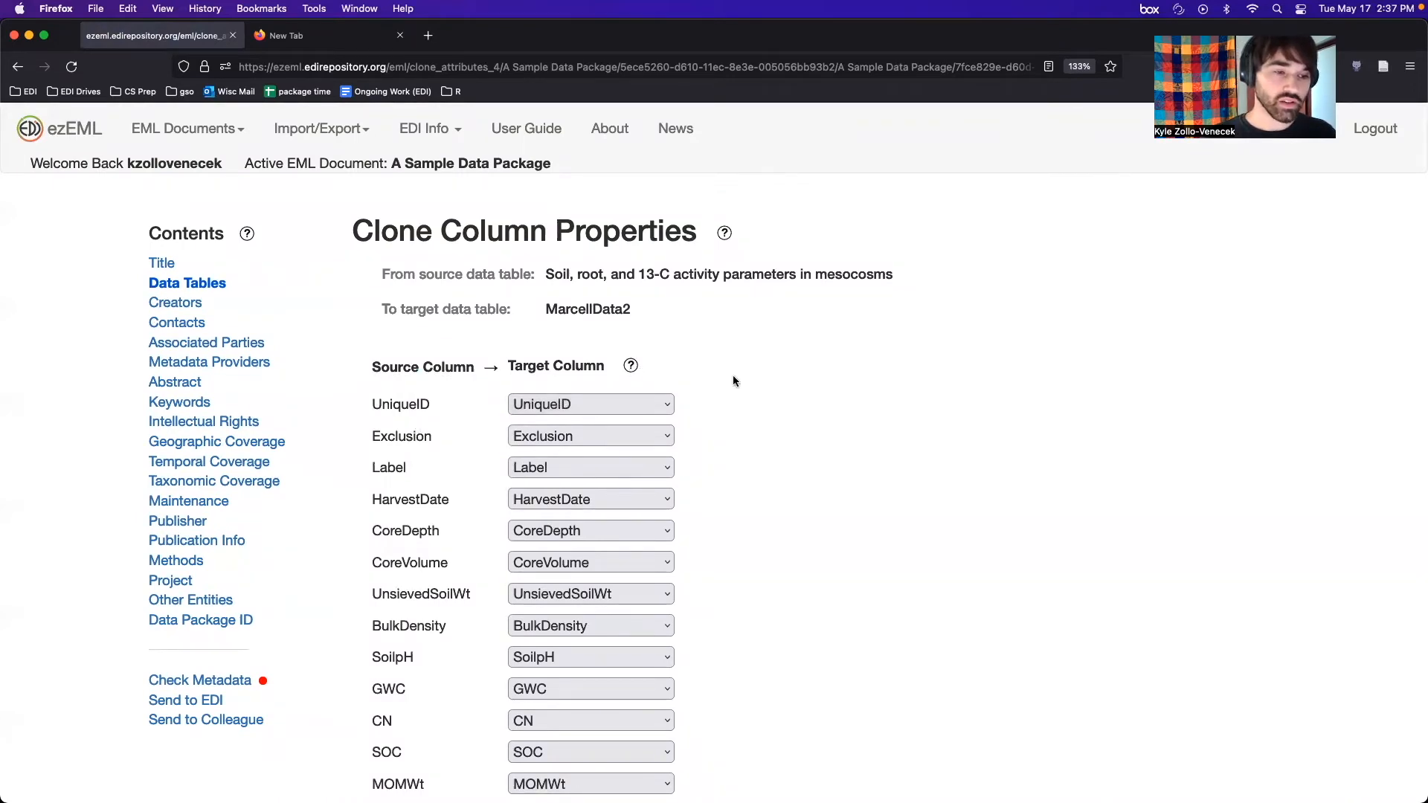
pyautogui.scroll(-2, 332, 291)
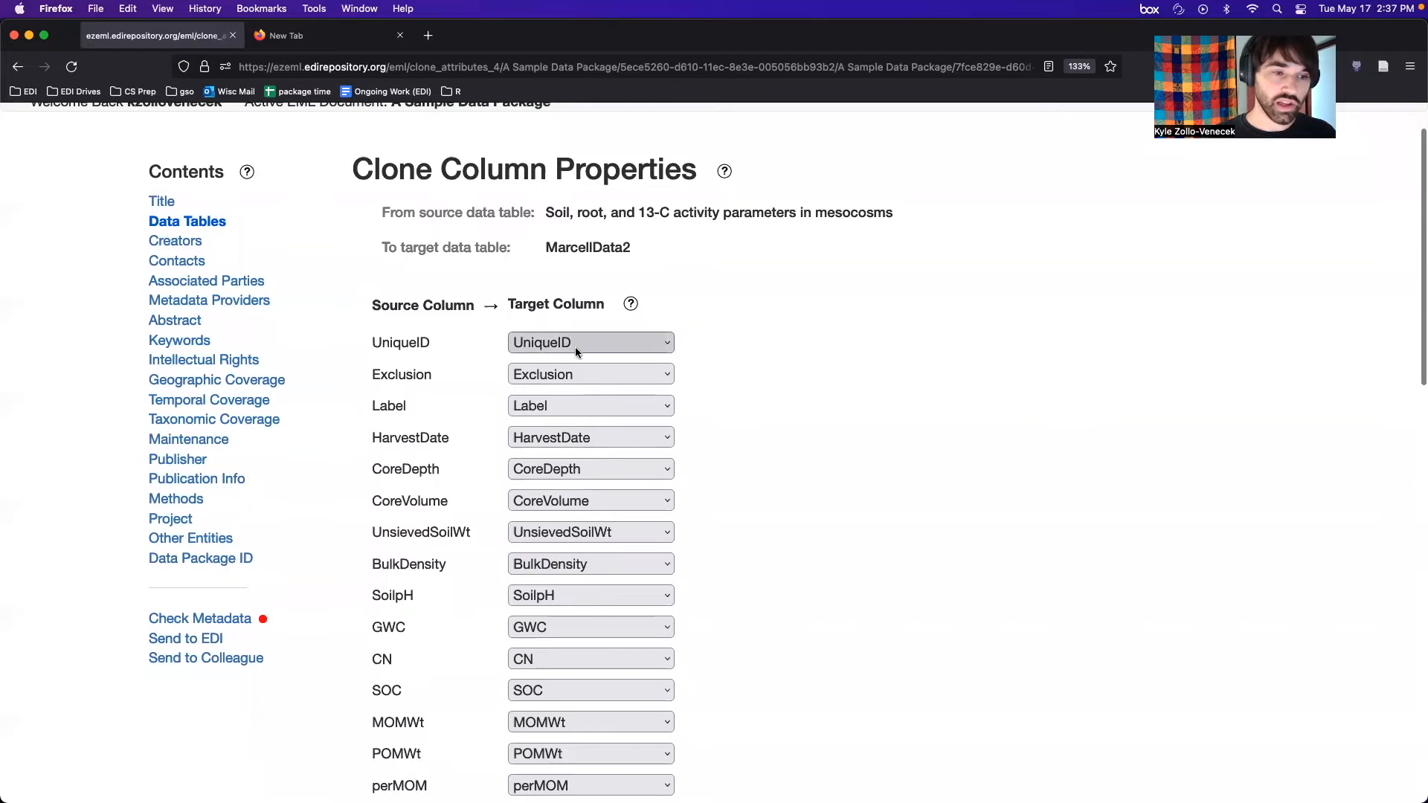
pyautogui.scroll(-5, 577, 351)
pyautogui.scroll(-10, 577, 351)
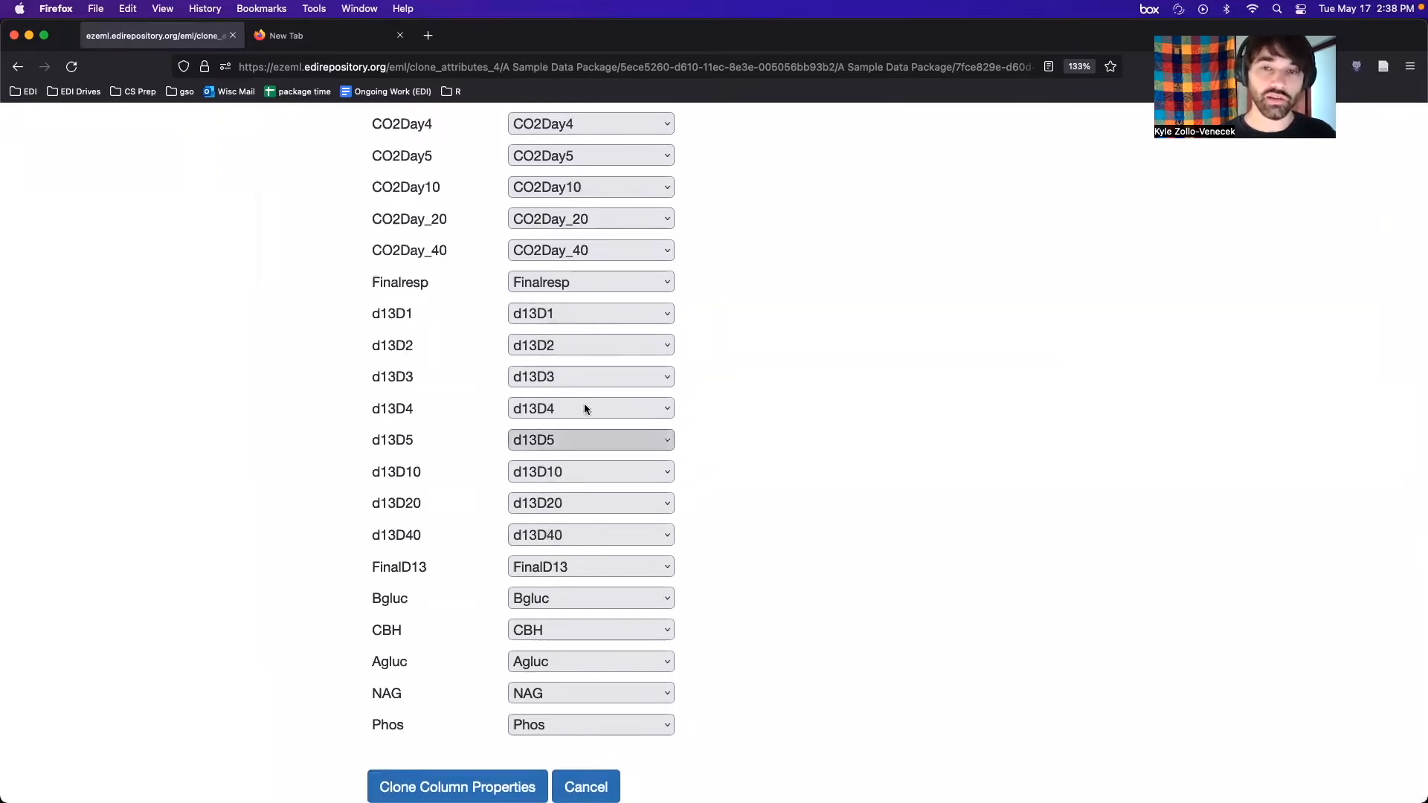
pyautogui.scroll(-1, 740, 477)
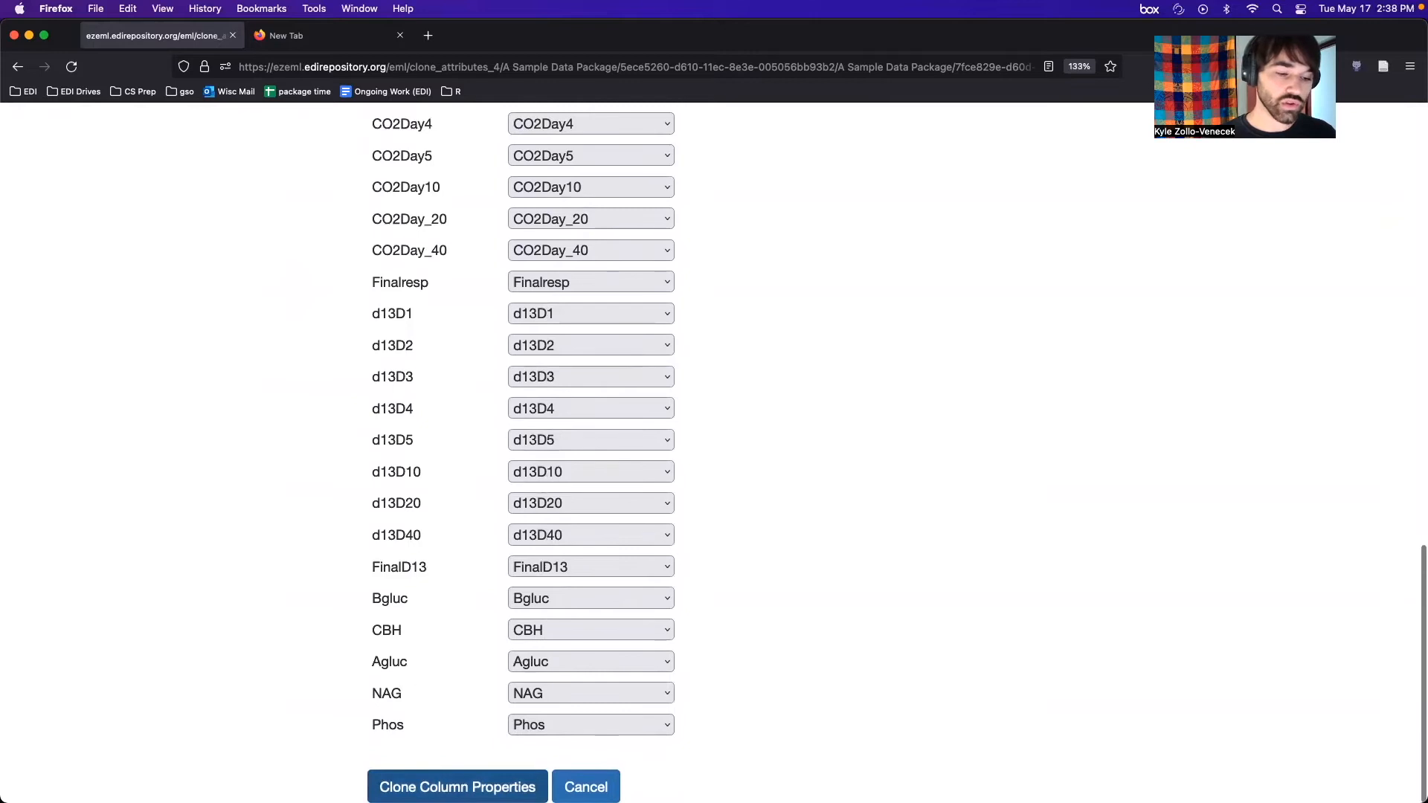
pyautogui.click(458, 783)
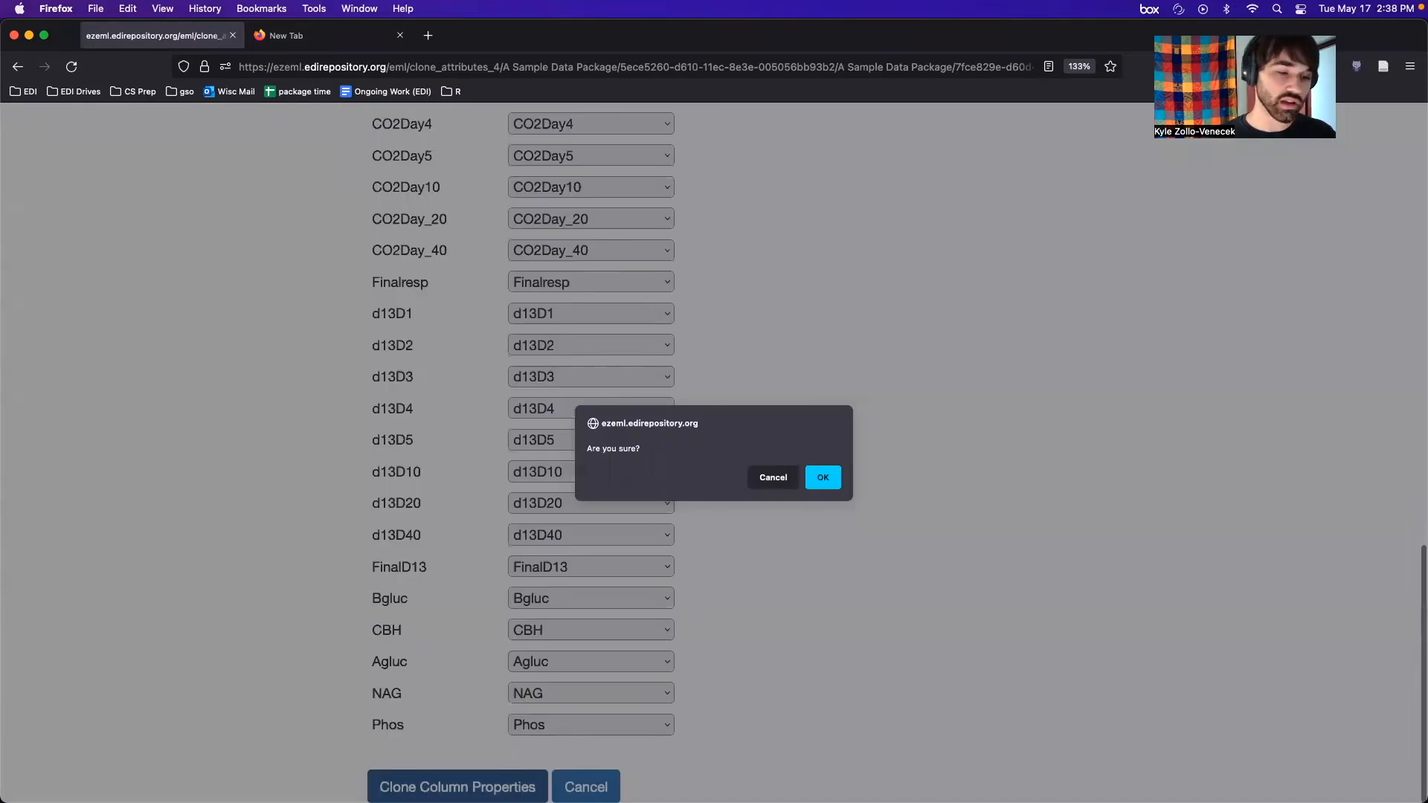
pyautogui.click(821, 477)
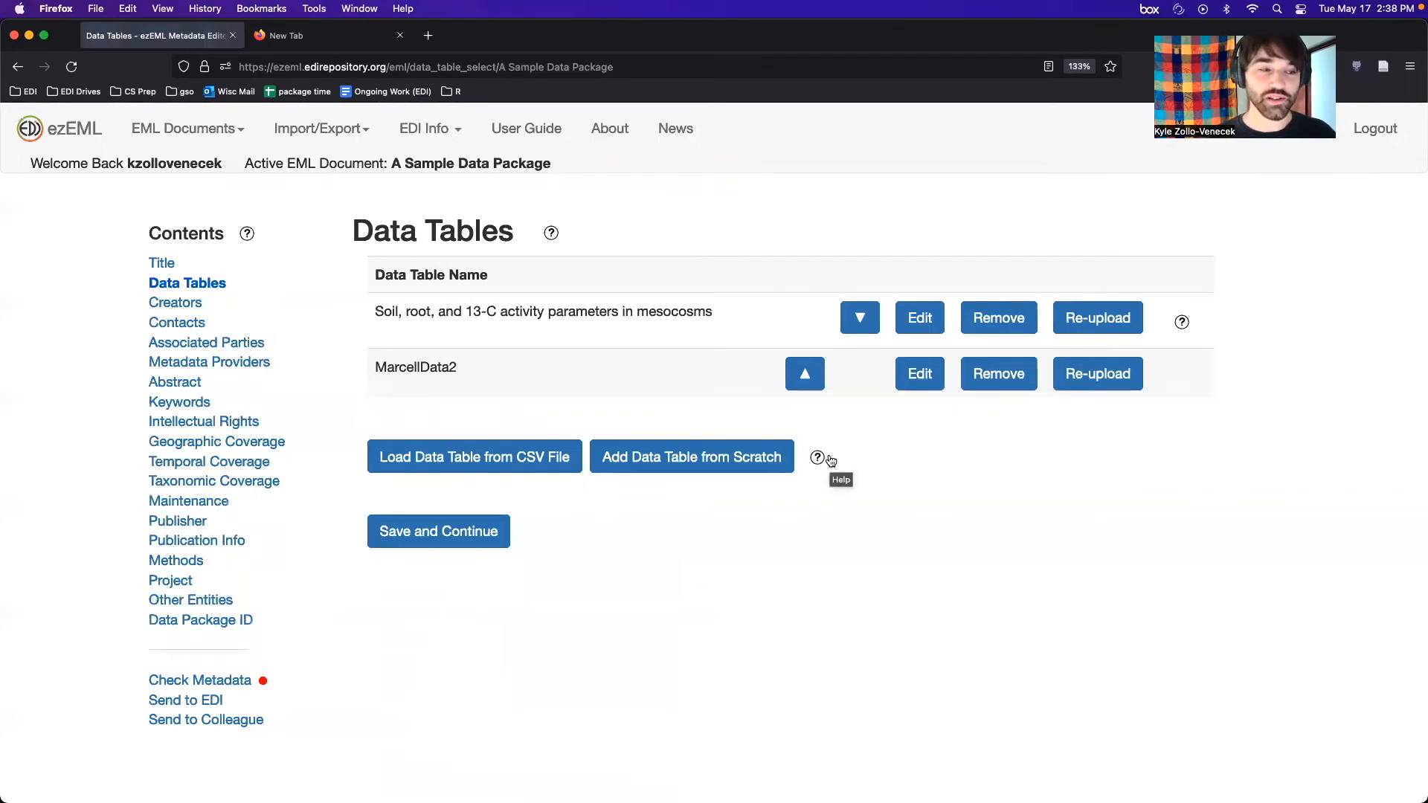
# - Open the properties of the CoreDepth column in the MarcellData2 data table
pyautogui.click(928, 378)
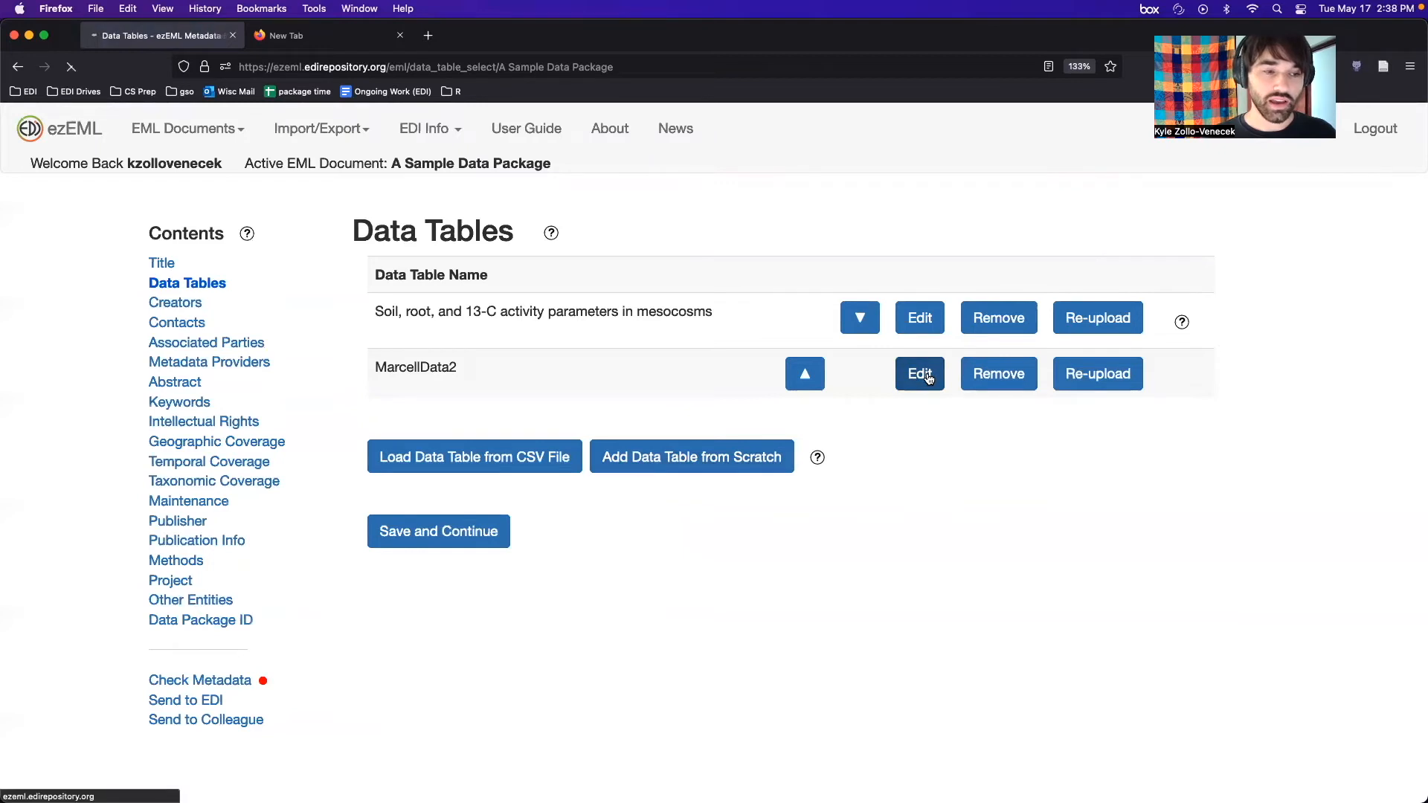
pyautogui.scroll(-5, 634, 459)
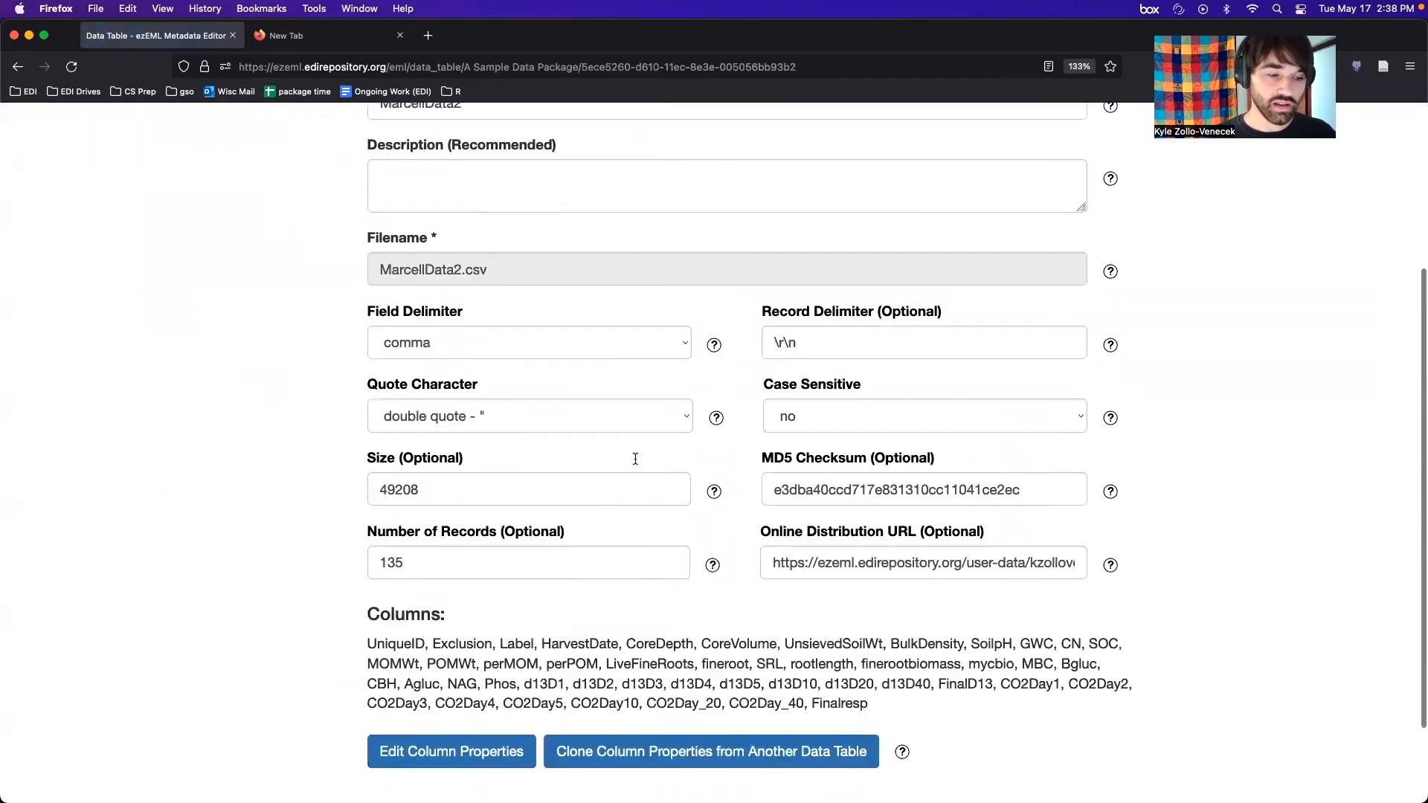
pyautogui.click(405, 662)
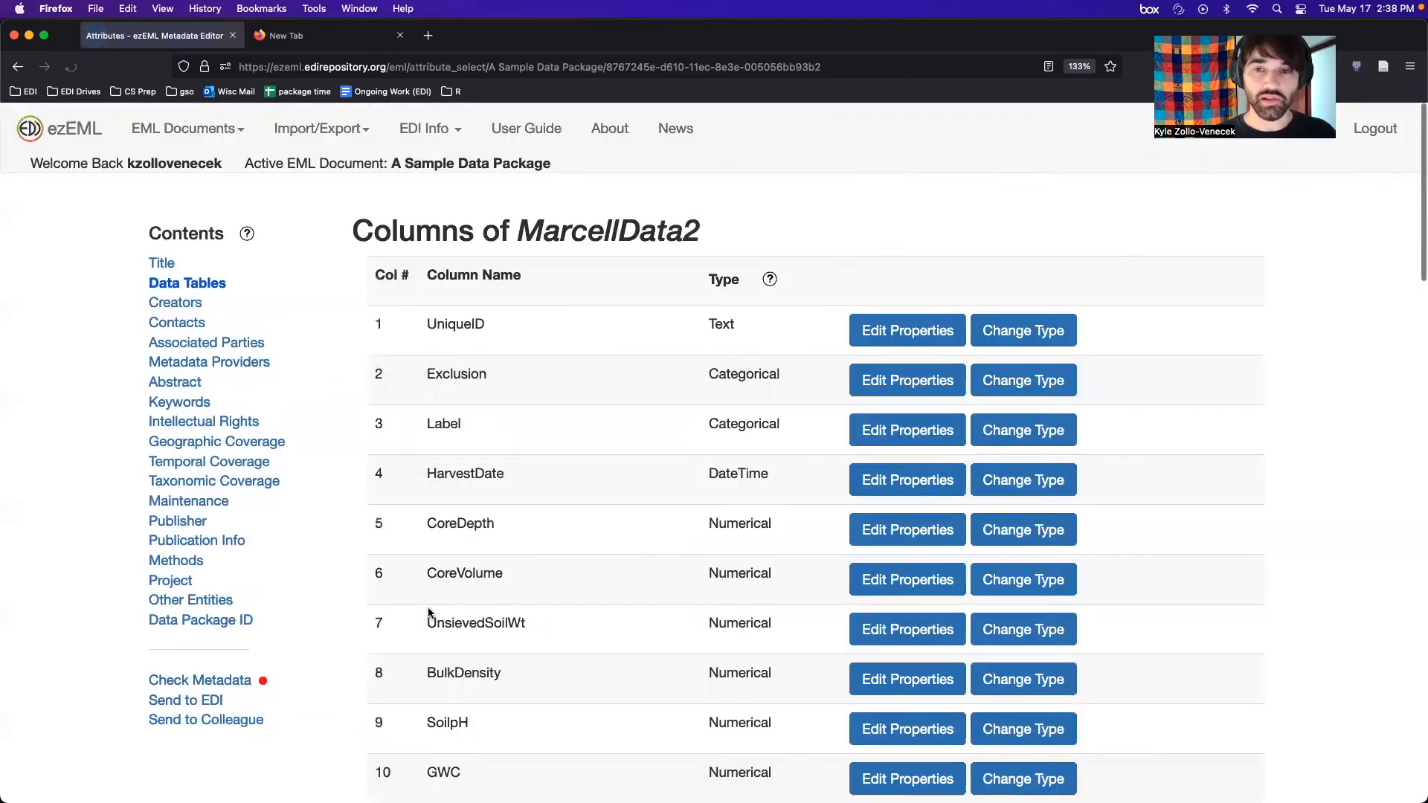
pyautogui.scroll(-3, 893, 383)
pyautogui.click(917, 398)
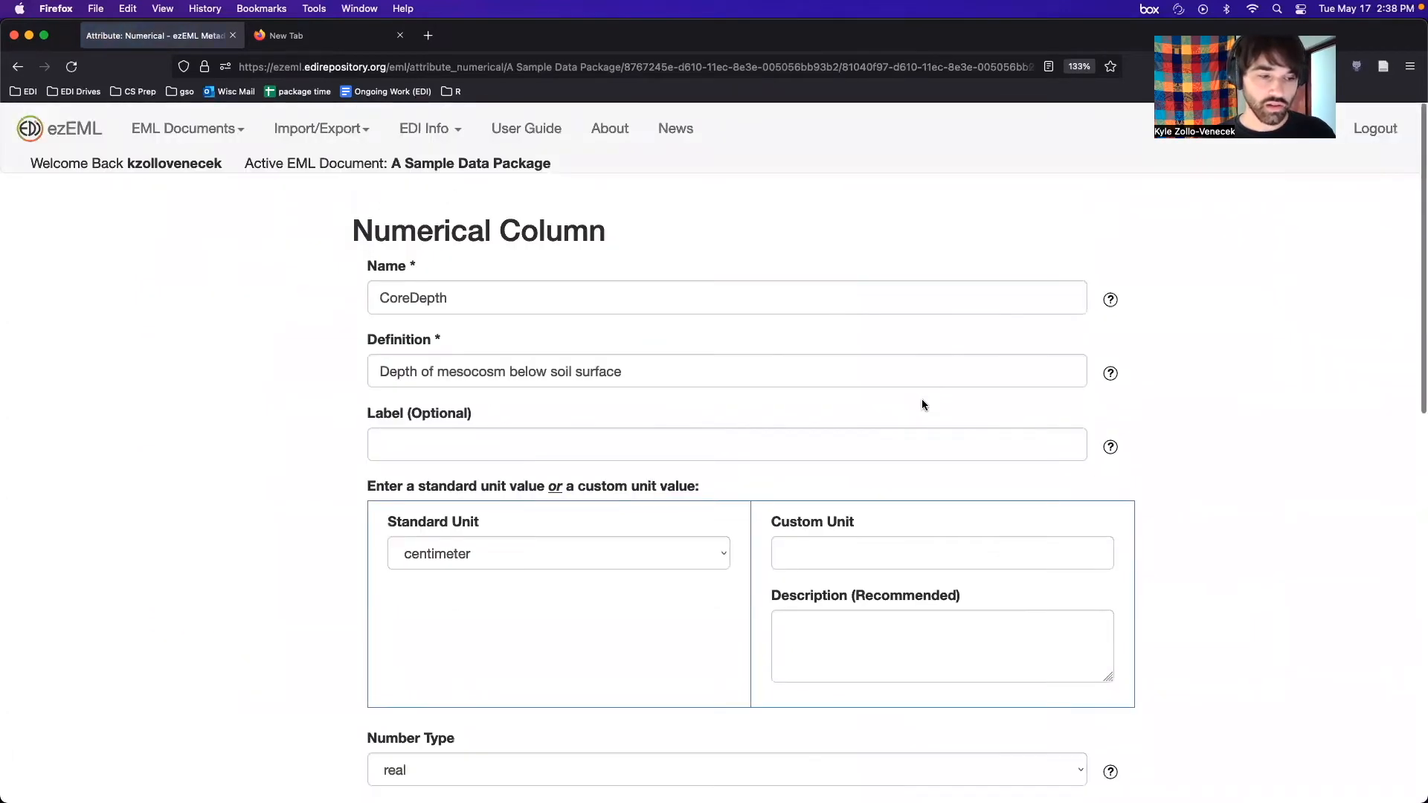
# - Review the cloned CoreDepth properties, save the form without edits, and return to the list of data tables
pyautogui.scroll(-1, 769, 467)
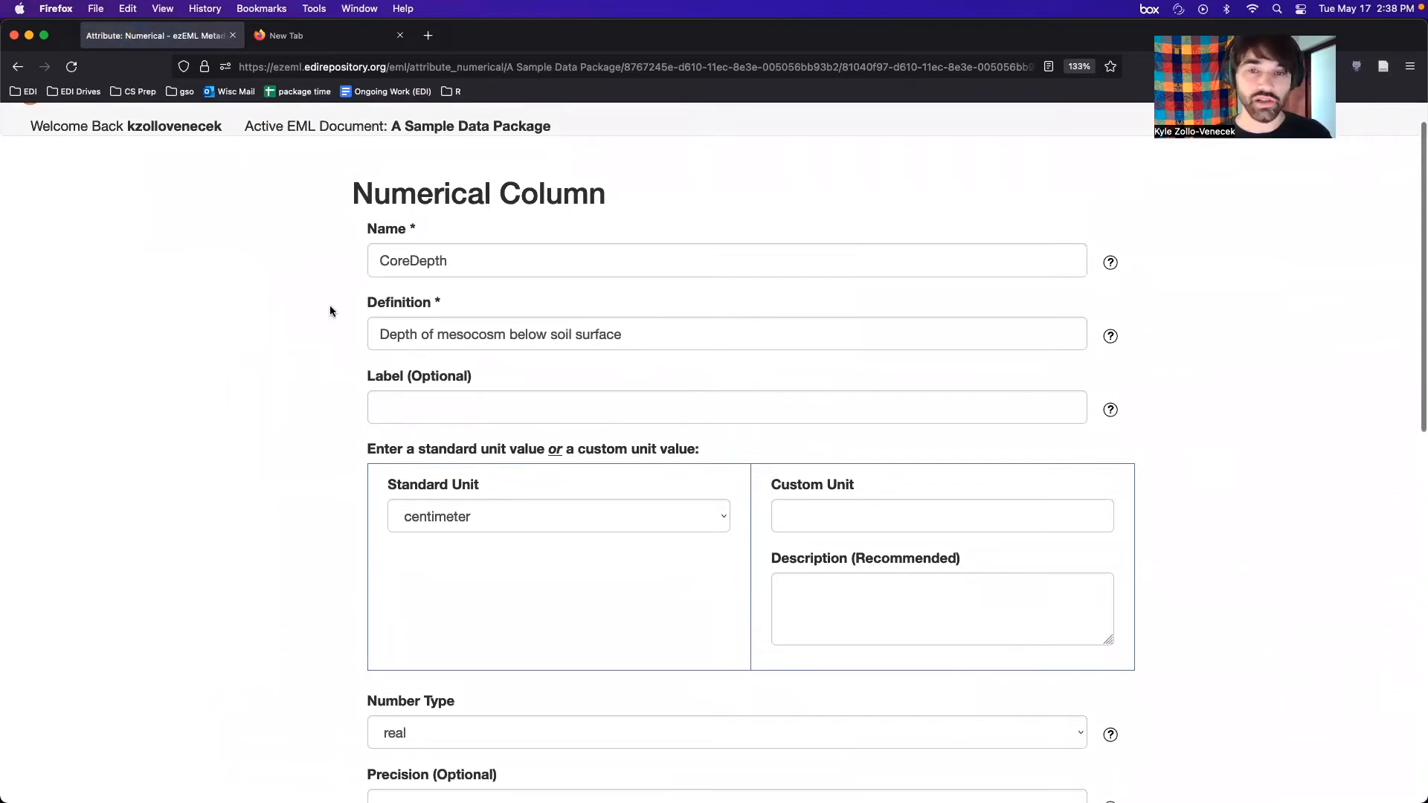
pyautogui.scroll(-12, 476, 731)
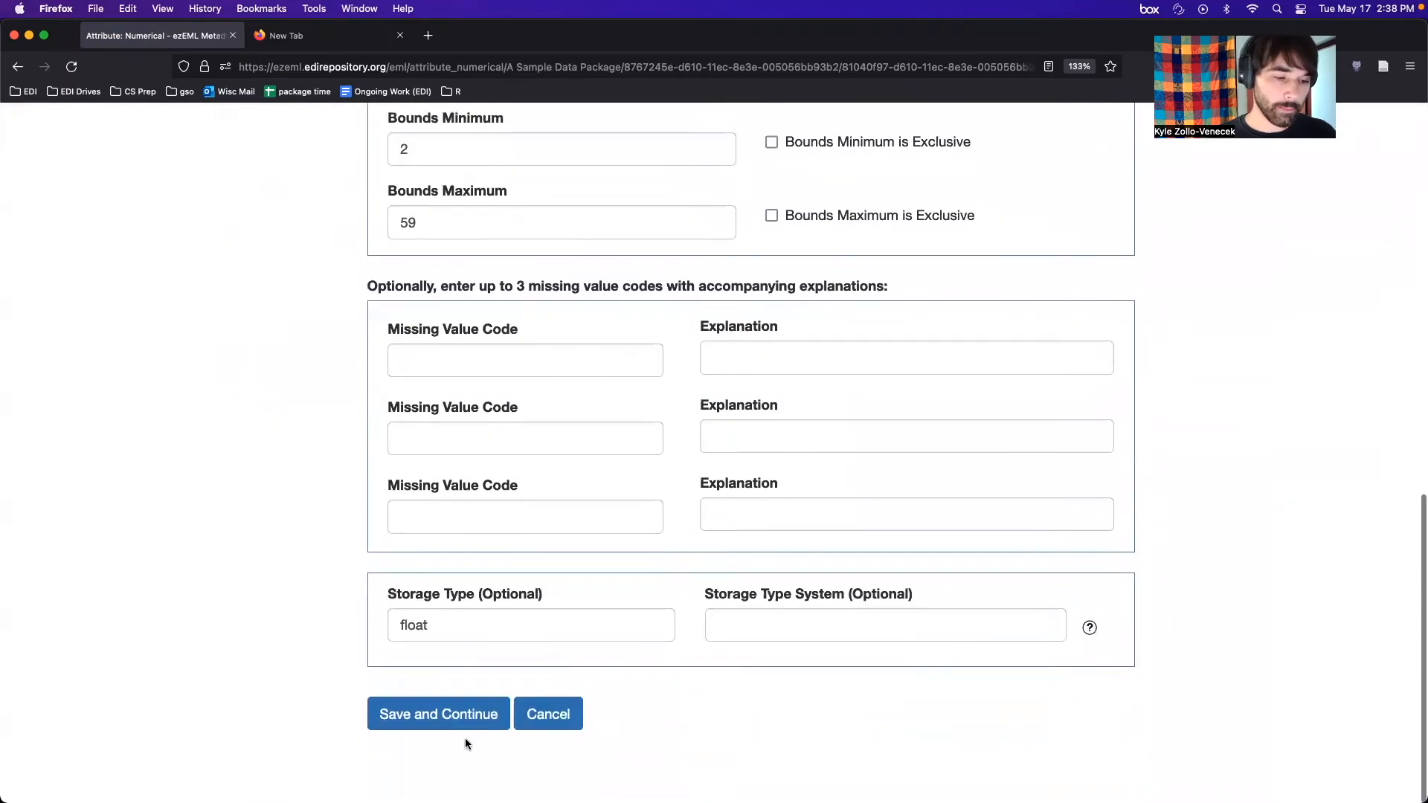
pyautogui.click(459, 719)
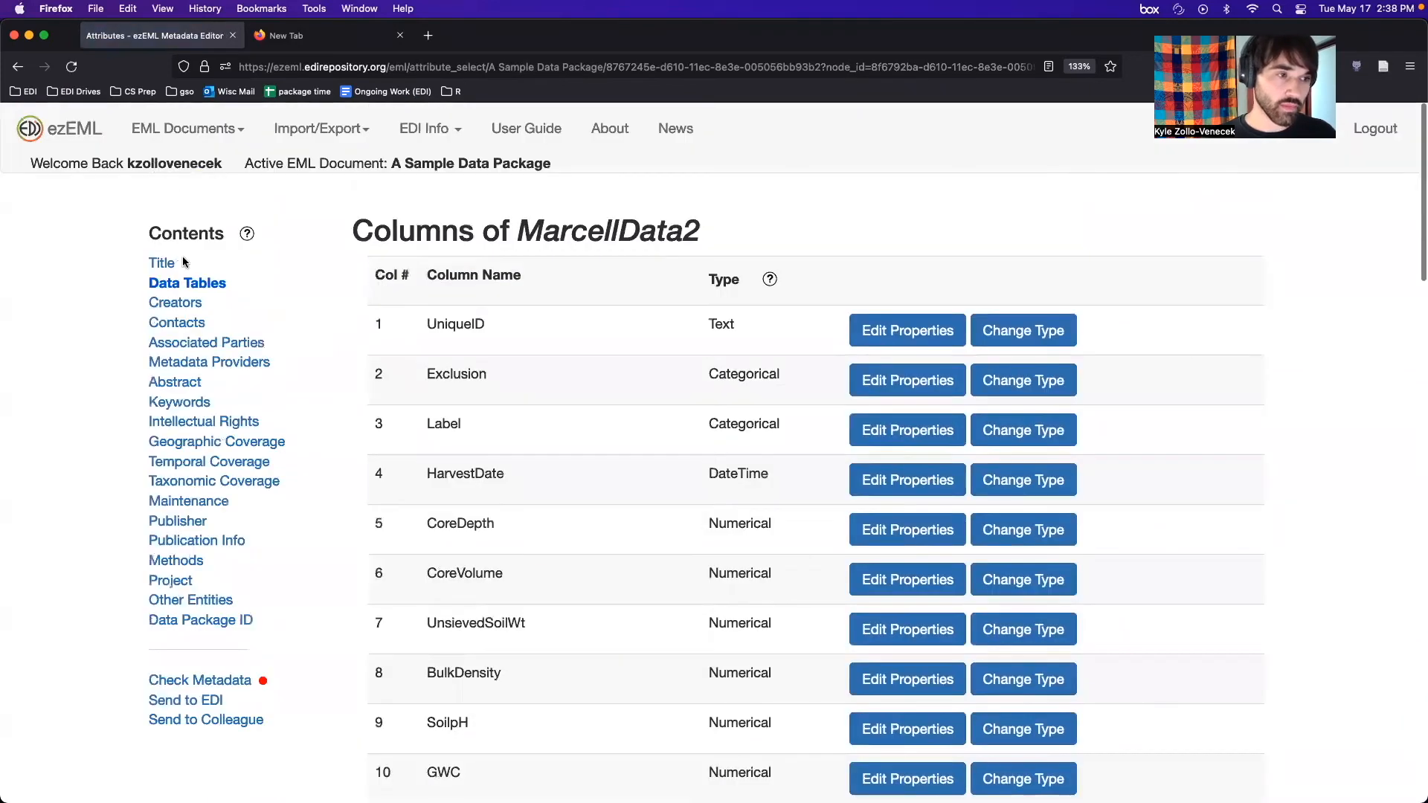
pyautogui.click(186, 283)
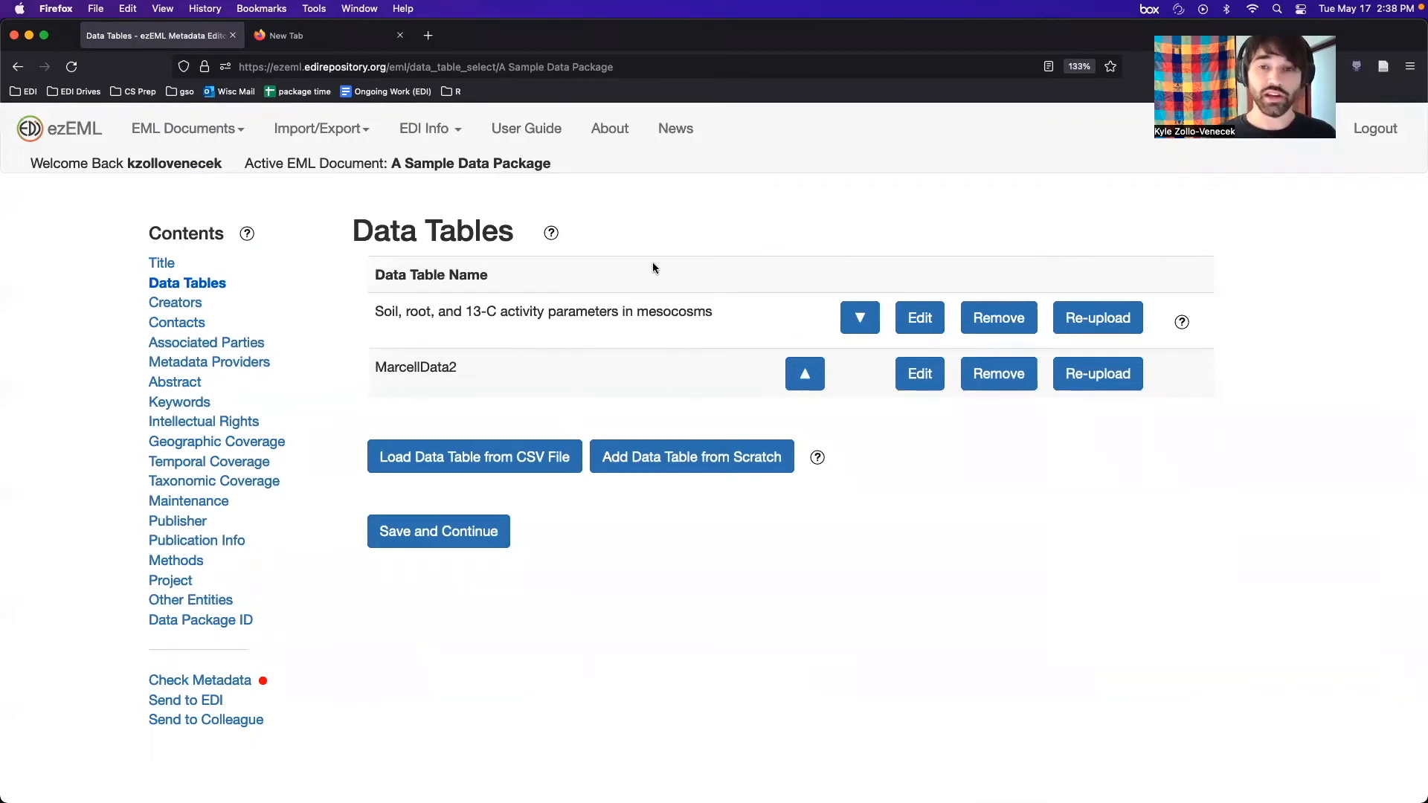
# - Switch to Excel and look over the column headers of the LawnDataMW2015-csv workbook, from State through Cover_Value
pyautogui.hotkey('ctrl', 'Right')
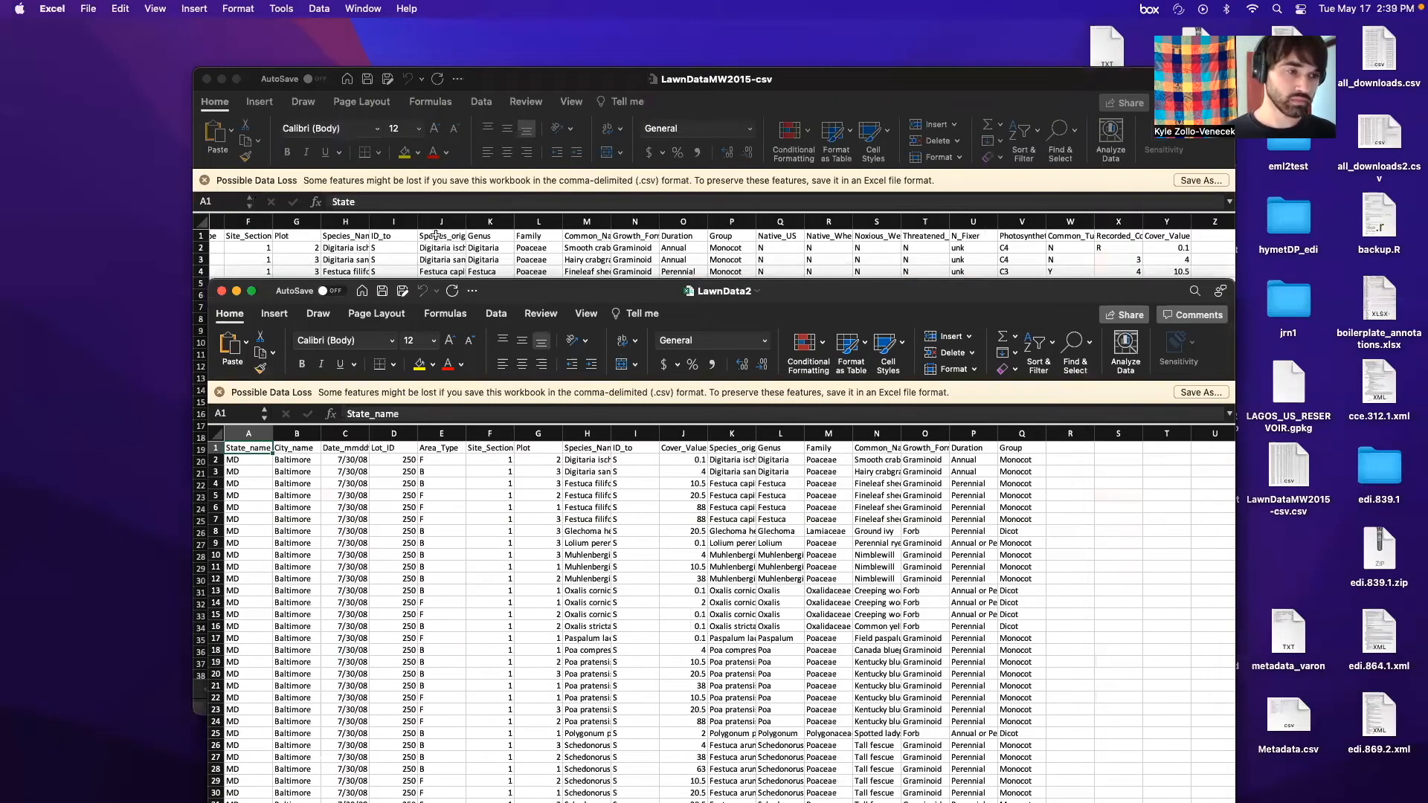
pyautogui.click(436, 236)
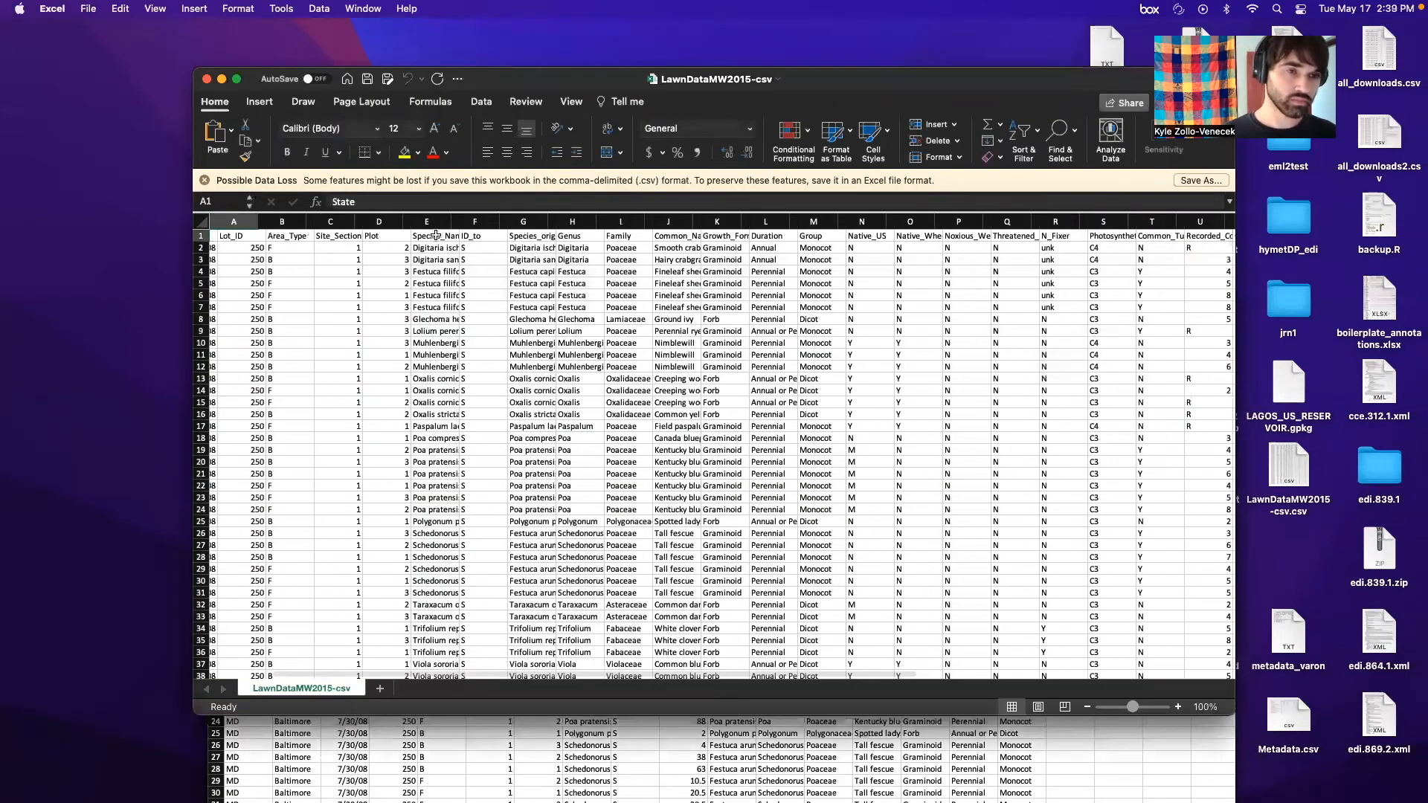
pyautogui.hscroll(-5, 234, 244)
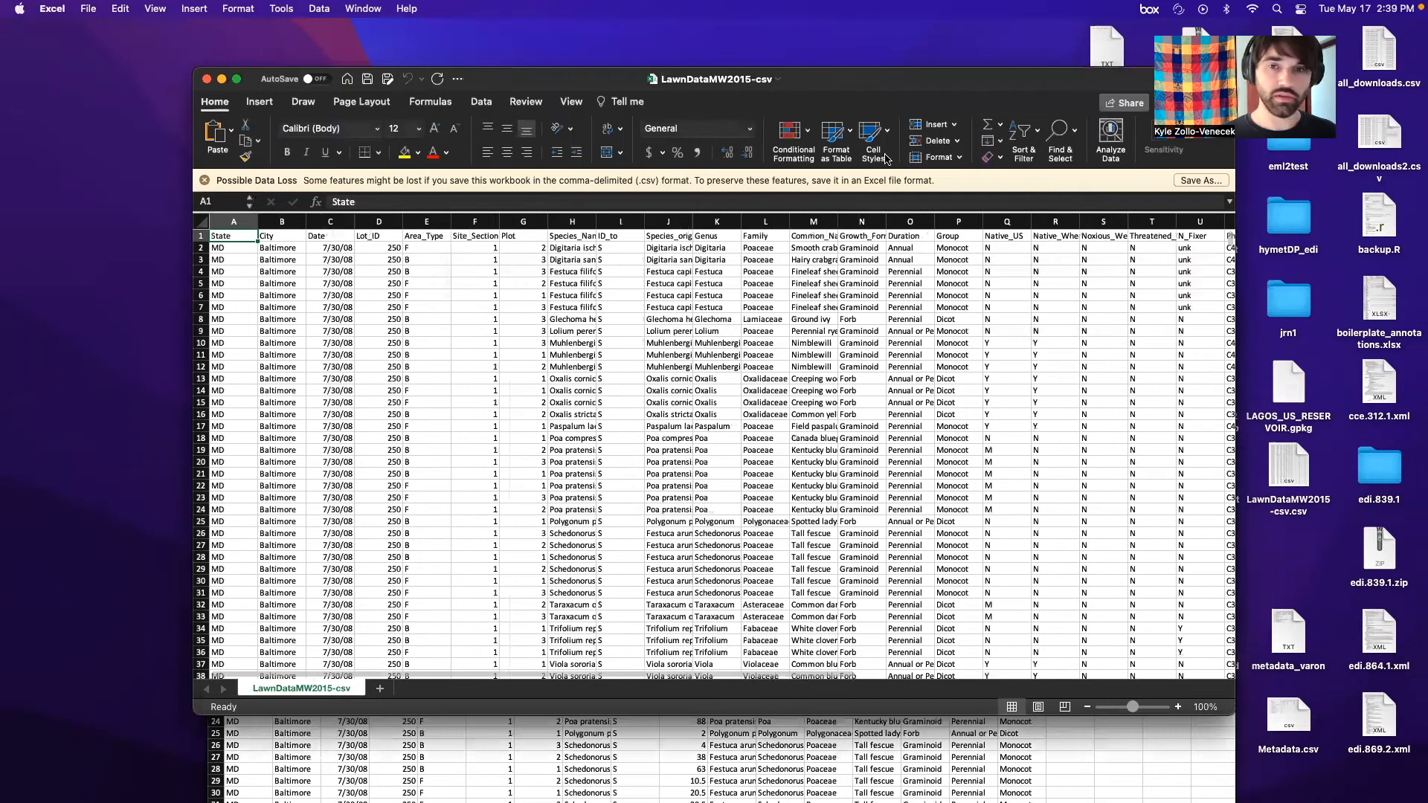
pyautogui.press('Right')
pyautogui.press('Right')
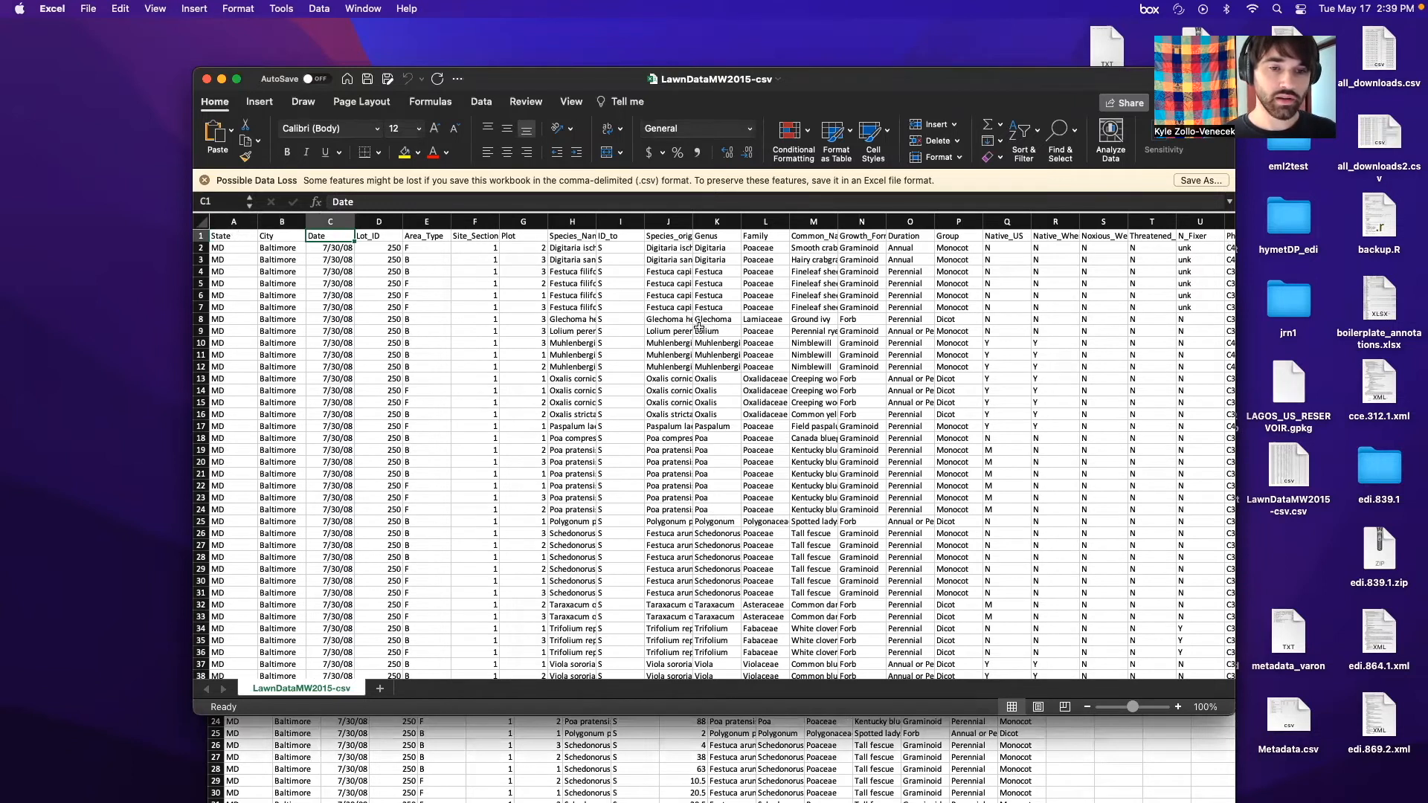
pyautogui.hscroll(3, 804, 256)
pyautogui.hscroll(3, 805, 256)
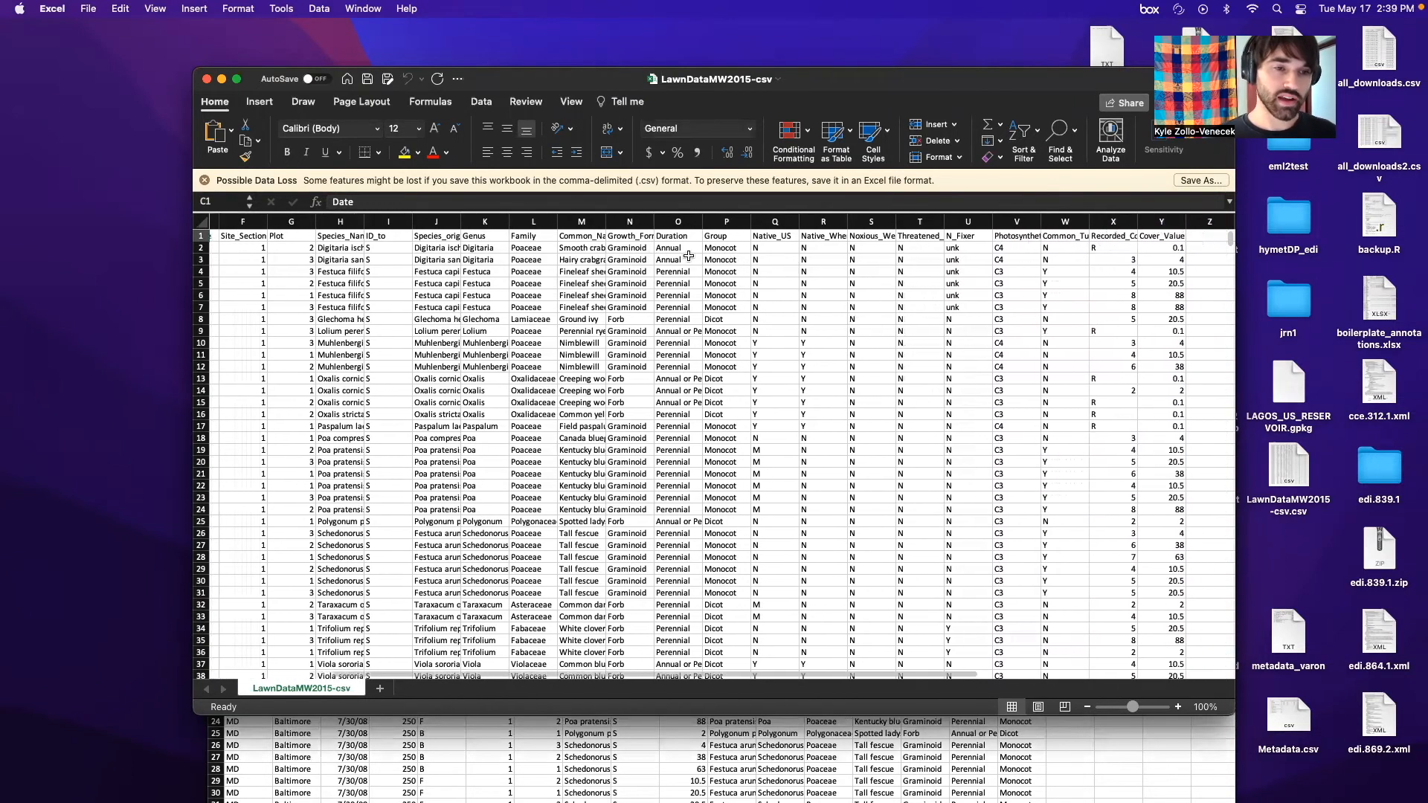
pyautogui.hscroll(3, 732, 251)
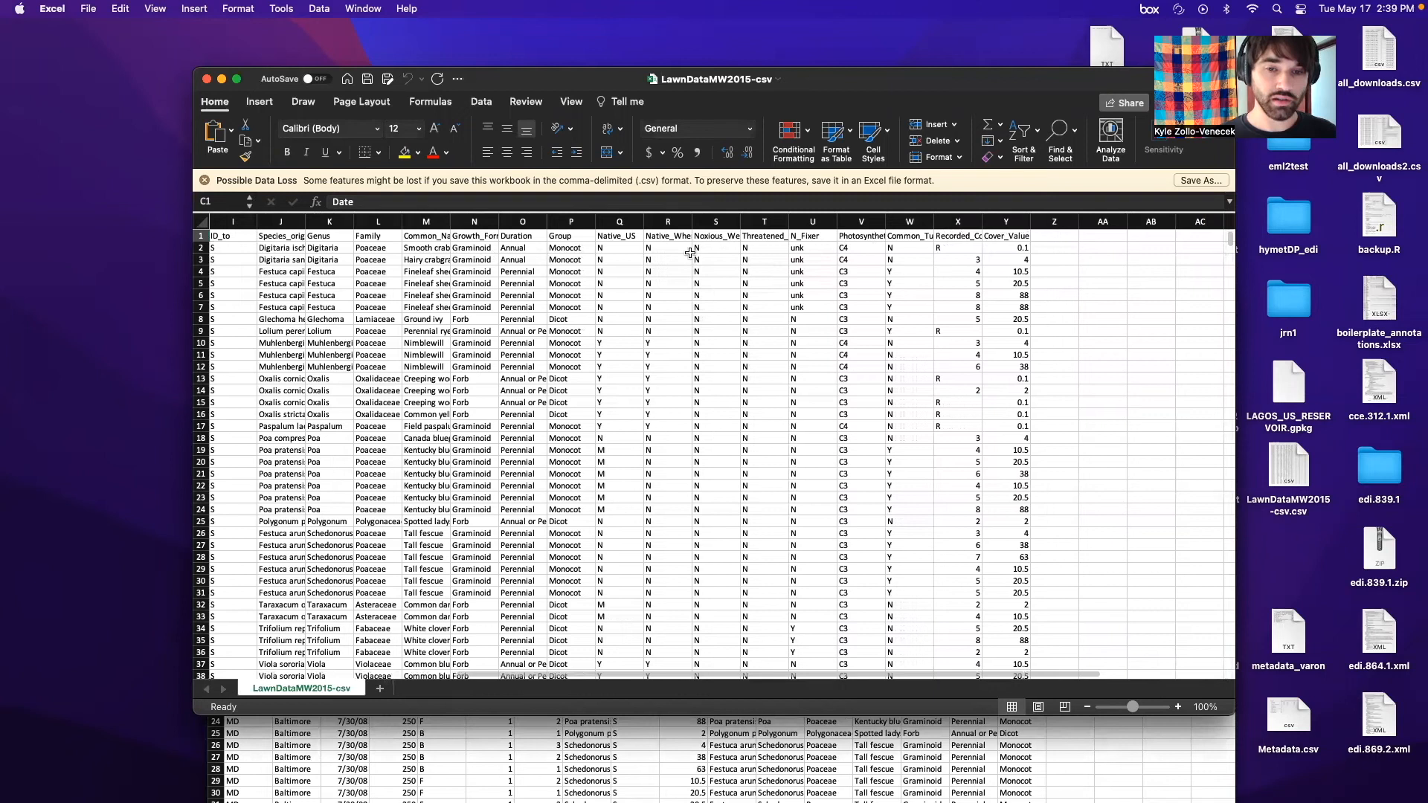
# - Highlight the header cells from Native_US through Recorded_Cover in the LawnDataMW2015-csv sheet
pyautogui.click(617, 235)
pyautogui.press('Right')
pyautogui.press('Right')
pyautogui.press('Right')
pyautogui.press('Right')
pyautogui.press('Right')
pyautogui.press('Right')
pyautogui.press('Right')
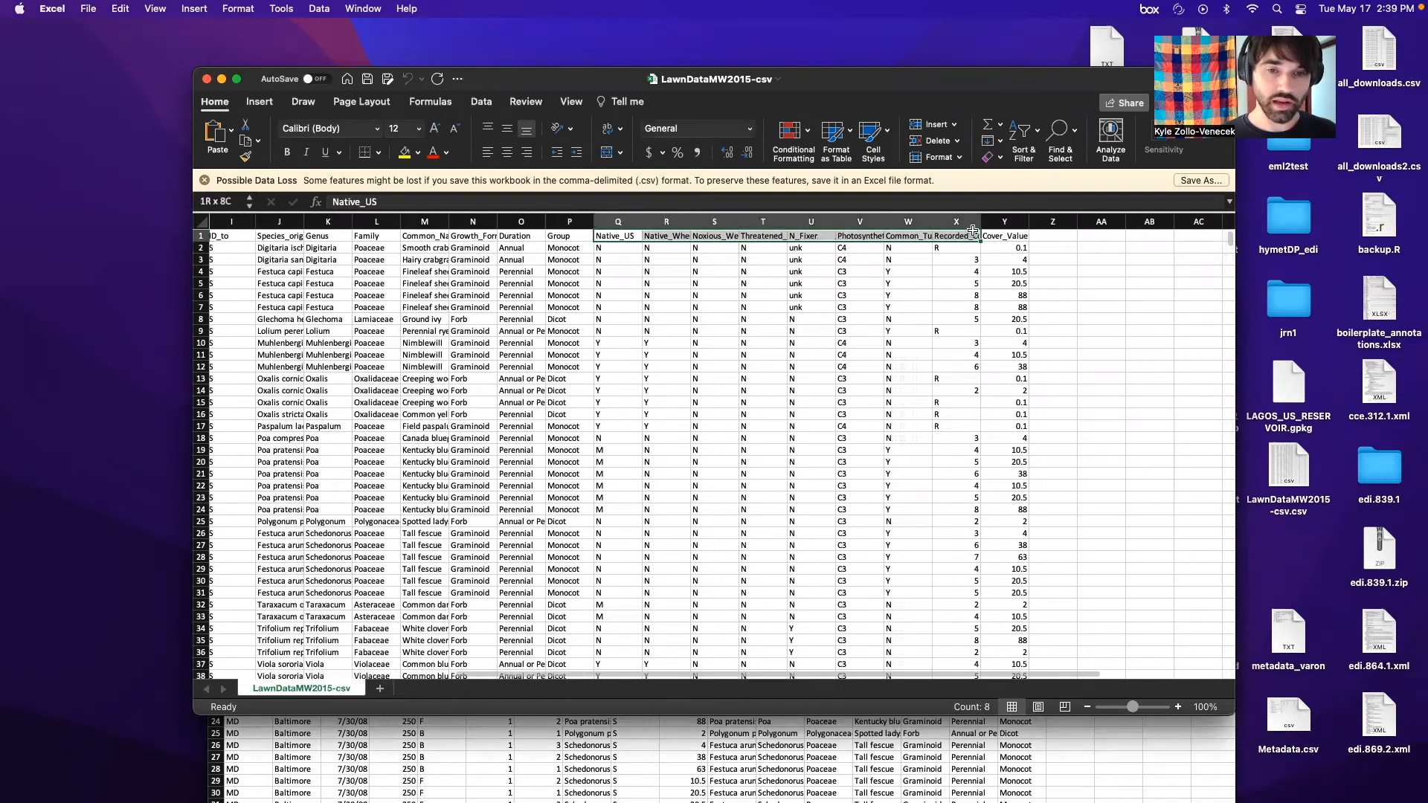
# - Bring the LawnData2 workbook forward and examine its column headers, including City_name and Date_mmddyy
pyautogui.click(562, 776)
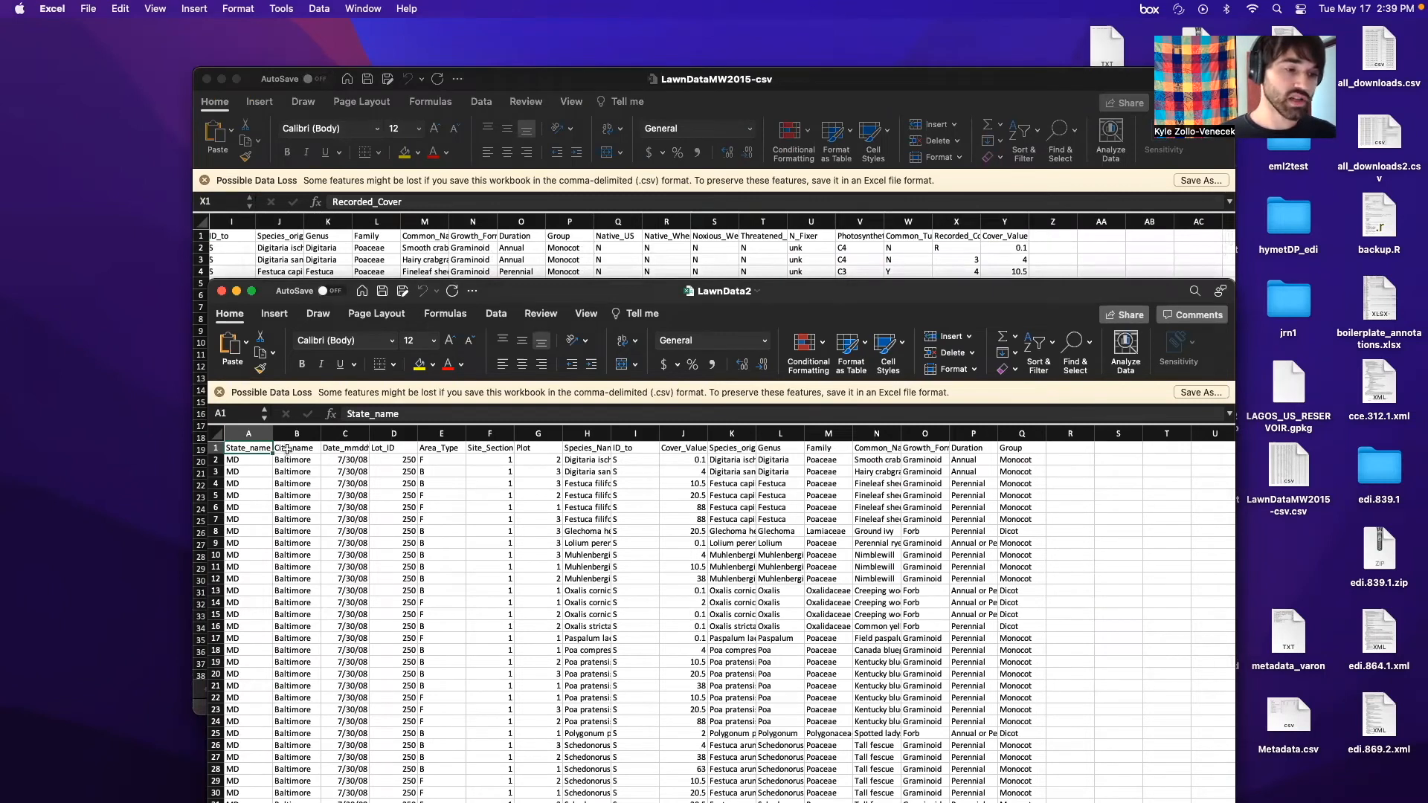
pyautogui.click(289, 449)
pyautogui.click(356, 448)
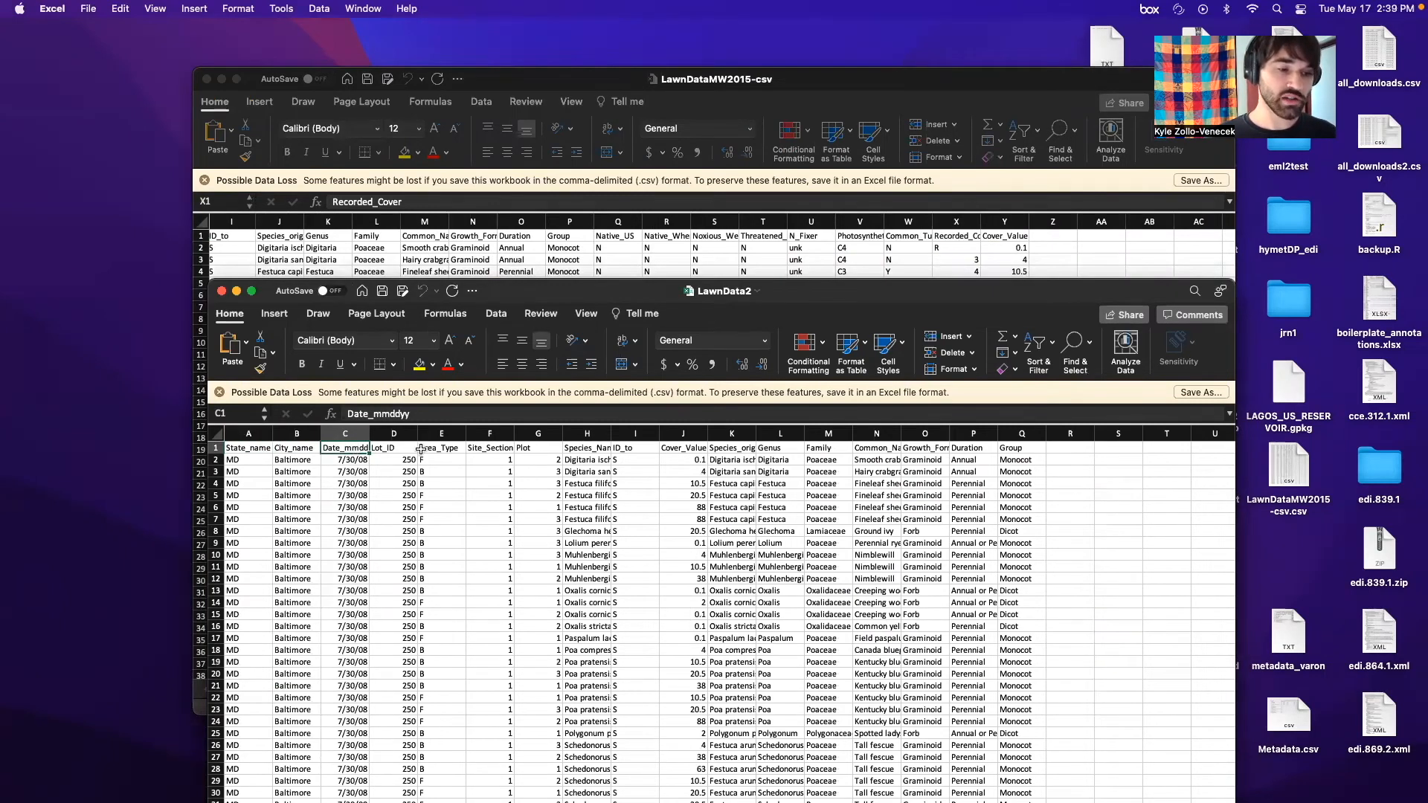
pyautogui.hscroll(3, 599, 449)
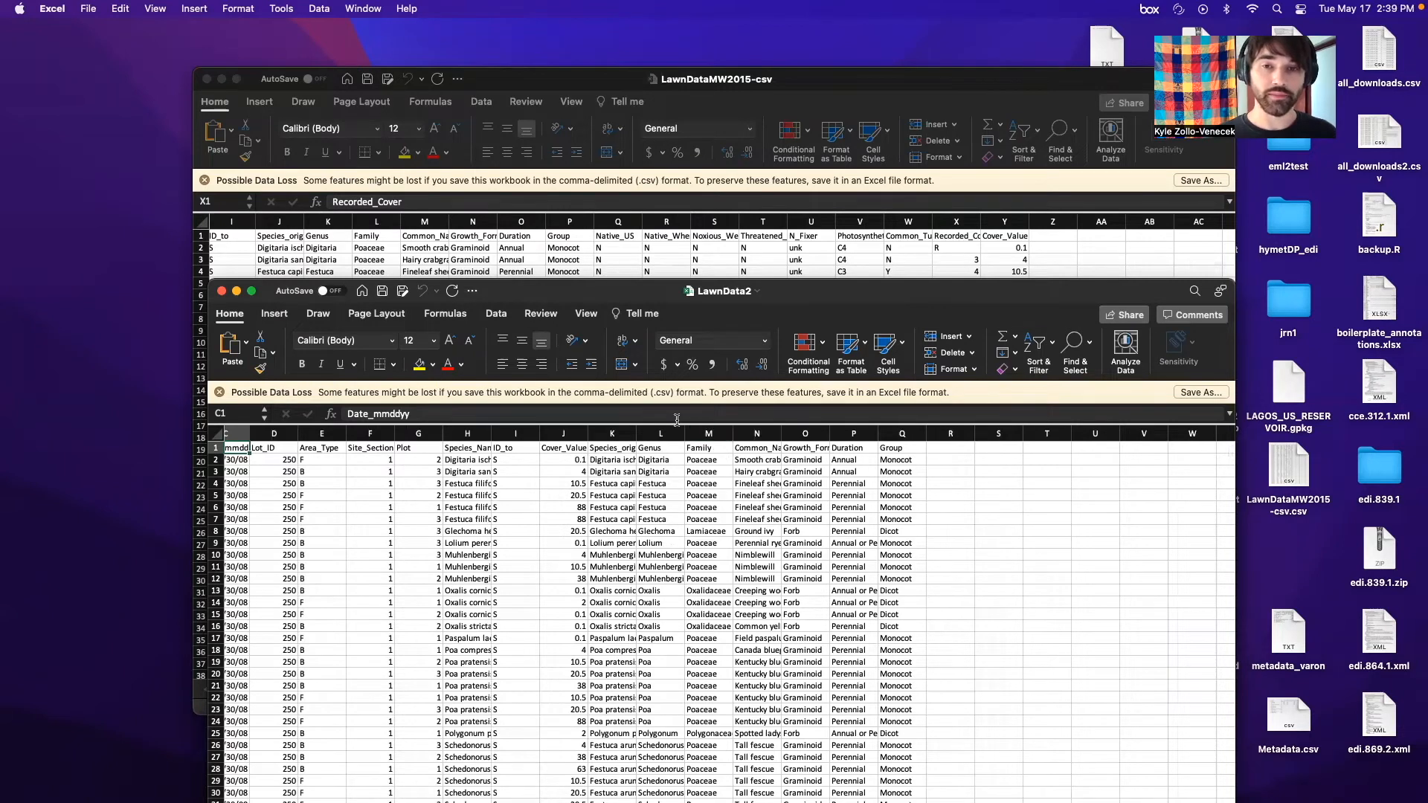
# - Return to ezEML in Firefox and upload LawnData2.csv from the Desktop as a new comma-delimited data table
pyautogui.press('super+Tab')
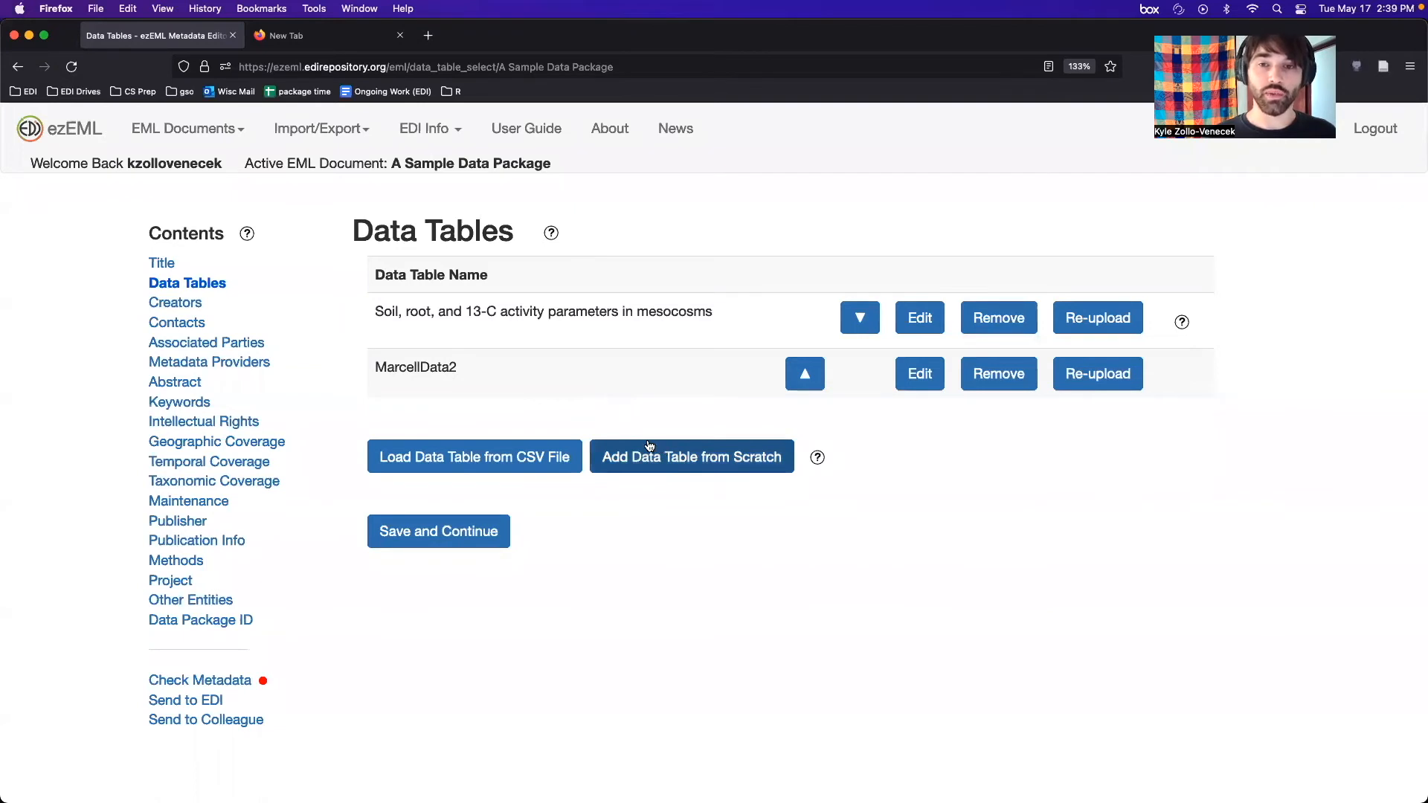
pyautogui.click(473, 465)
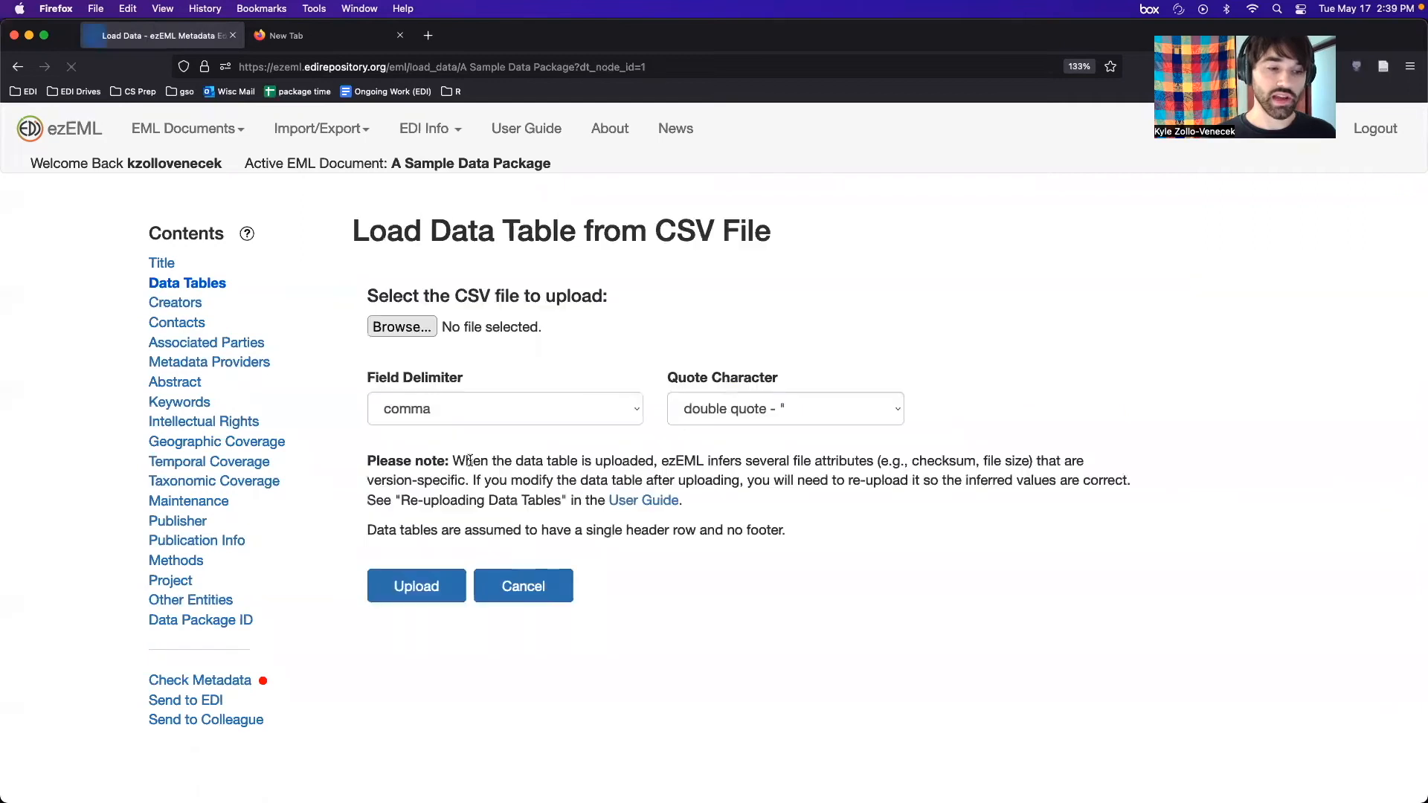
pyautogui.click(417, 325)
pyautogui.scroll(-5, 609, 330)
pyautogui.scroll(2, 608, 329)
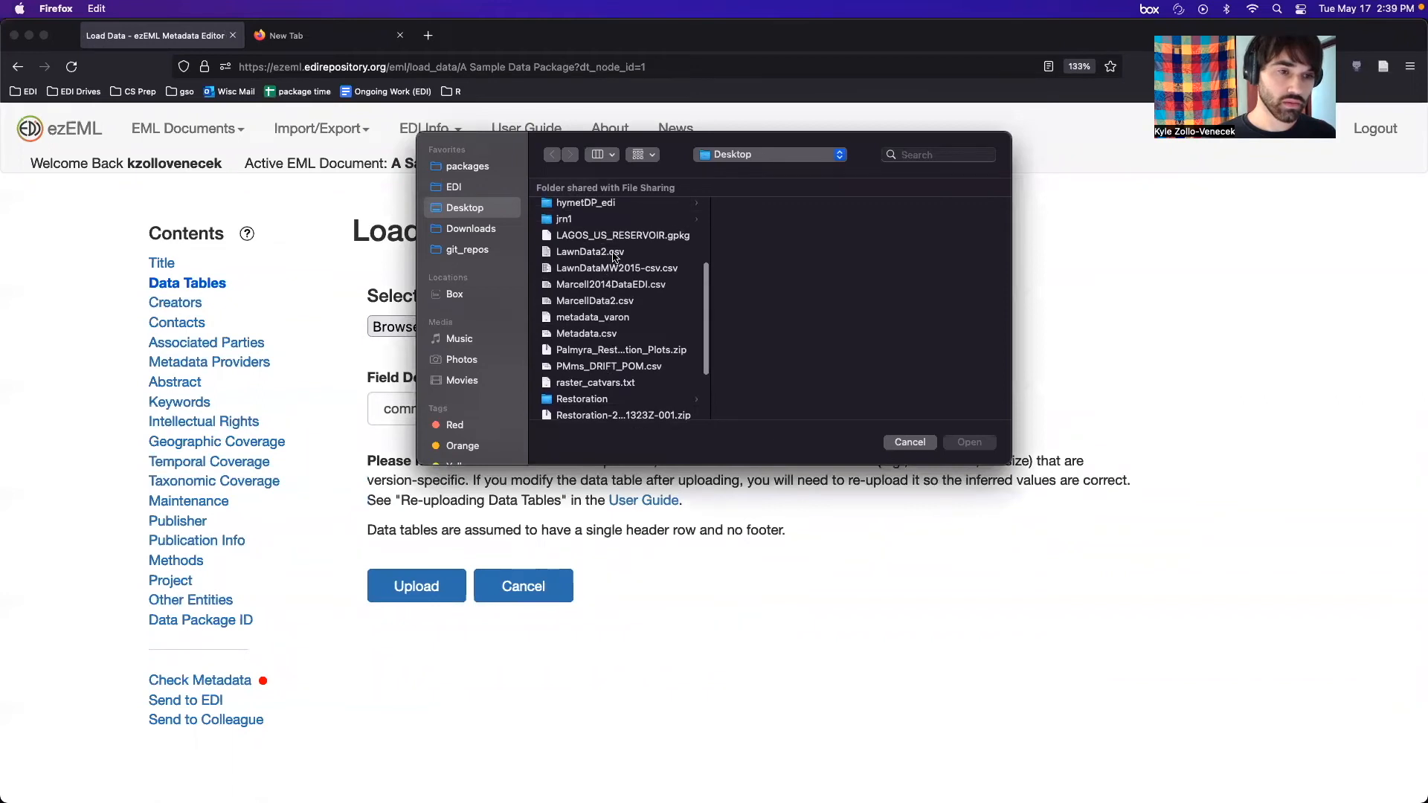
pyautogui.doubleClick(614, 256)
pyautogui.click(447, 588)
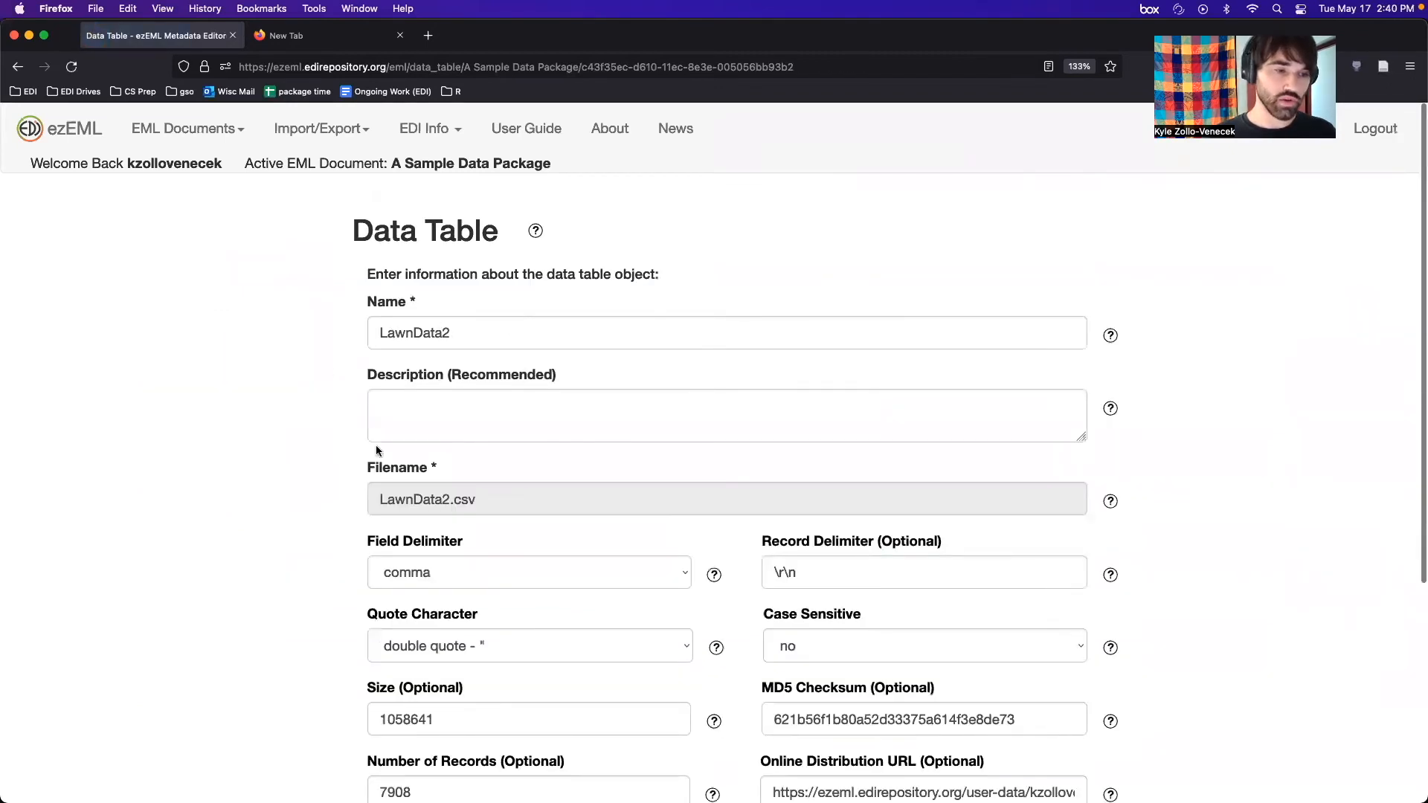
pyautogui.scroll(-3, 600, 485)
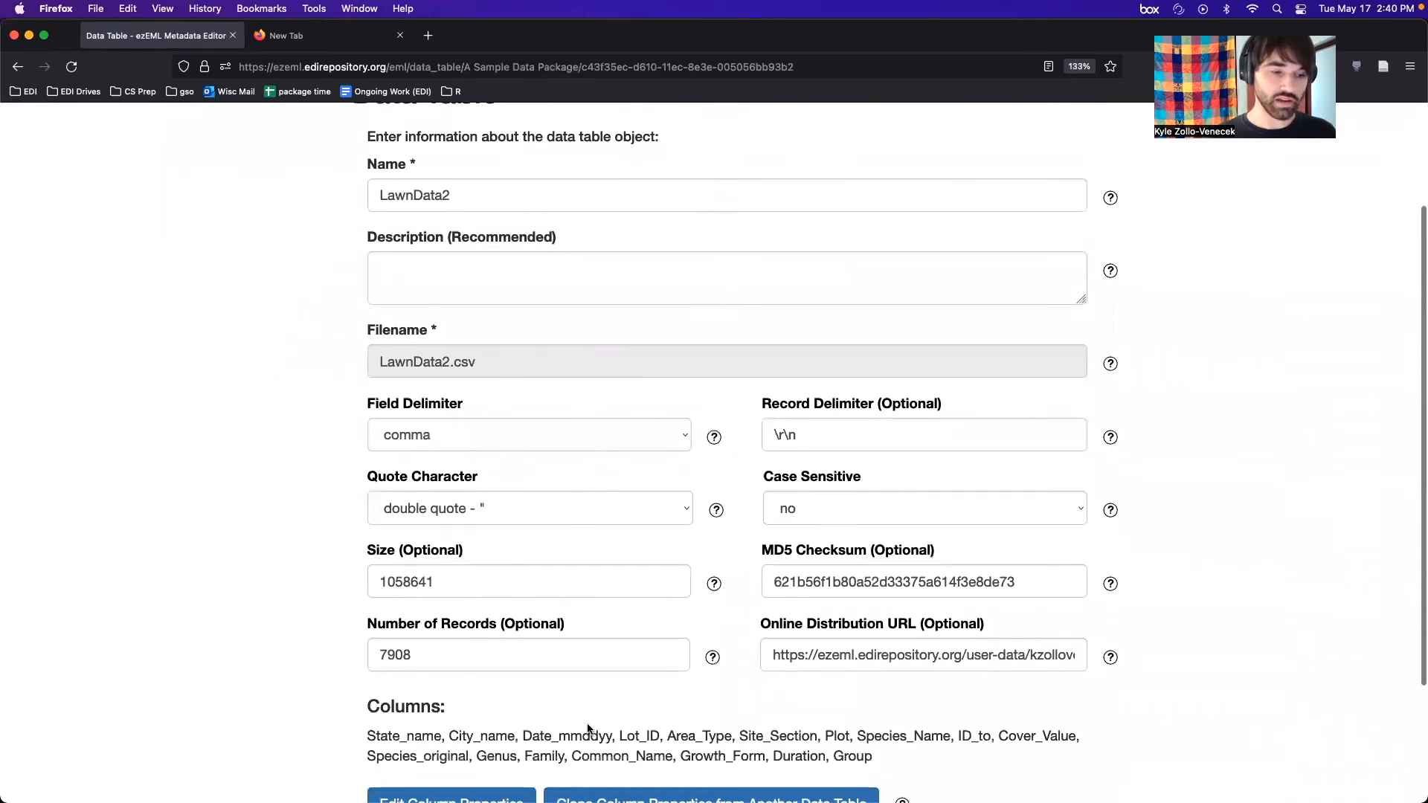
# - Look over LawnData2's column list and the Site_Section column's properties, and return to the data table page
pyautogui.scroll(-3, 1178, 698)
pyautogui.click(465, 653)
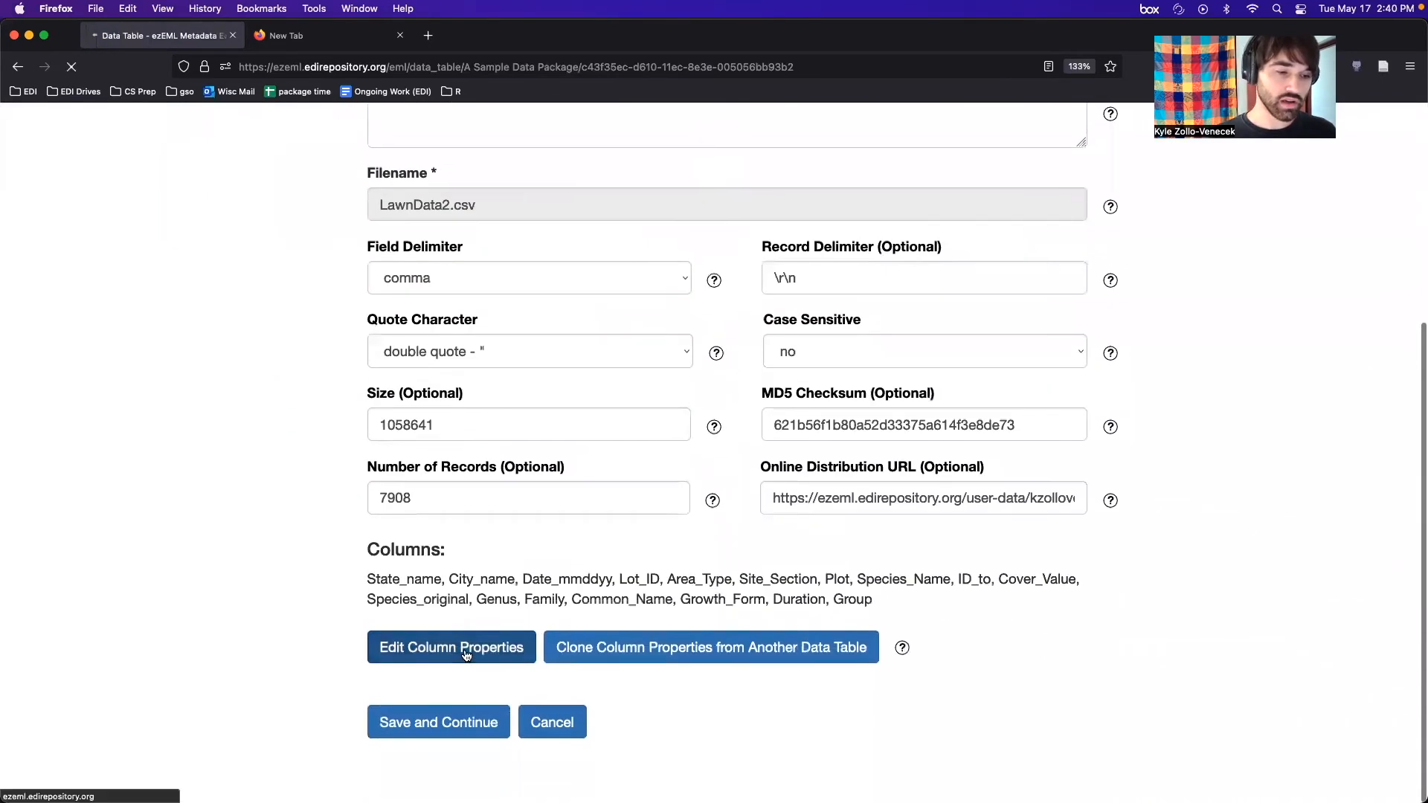
pyautogui.scroll(-5, 612, 596)
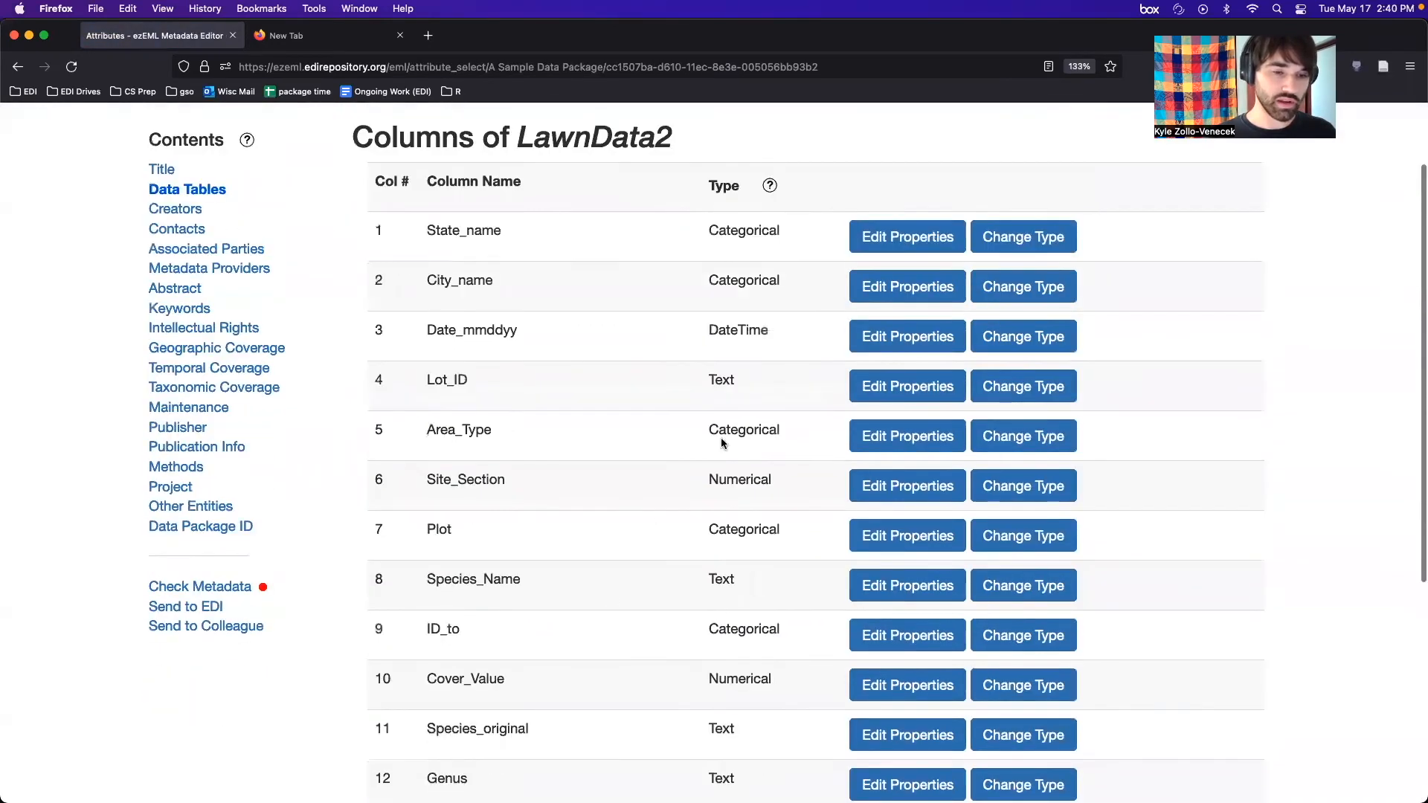
pyautogui.click(922, 498)
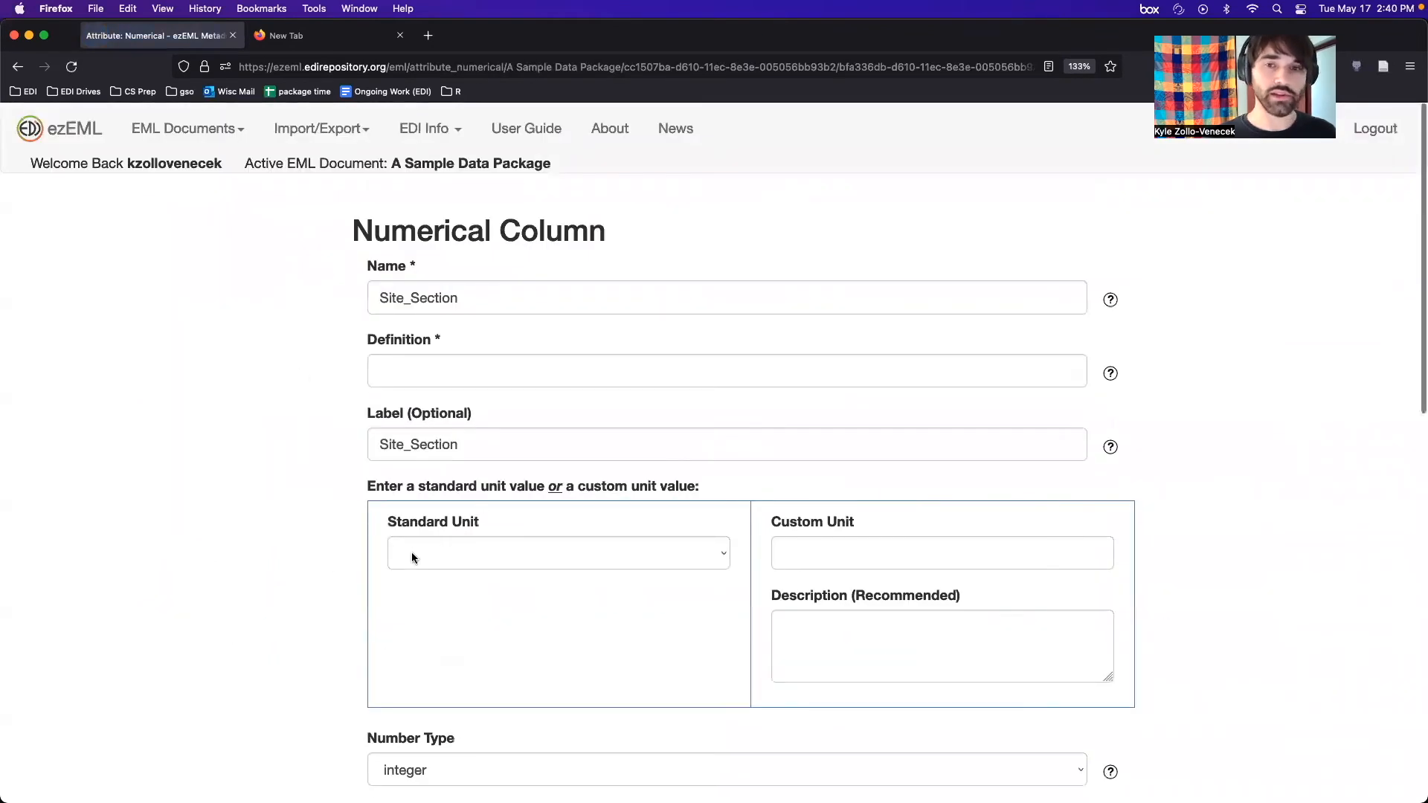
pyautogui.scroll(-10, 412, 552)
pyautogui.click(426, 711)
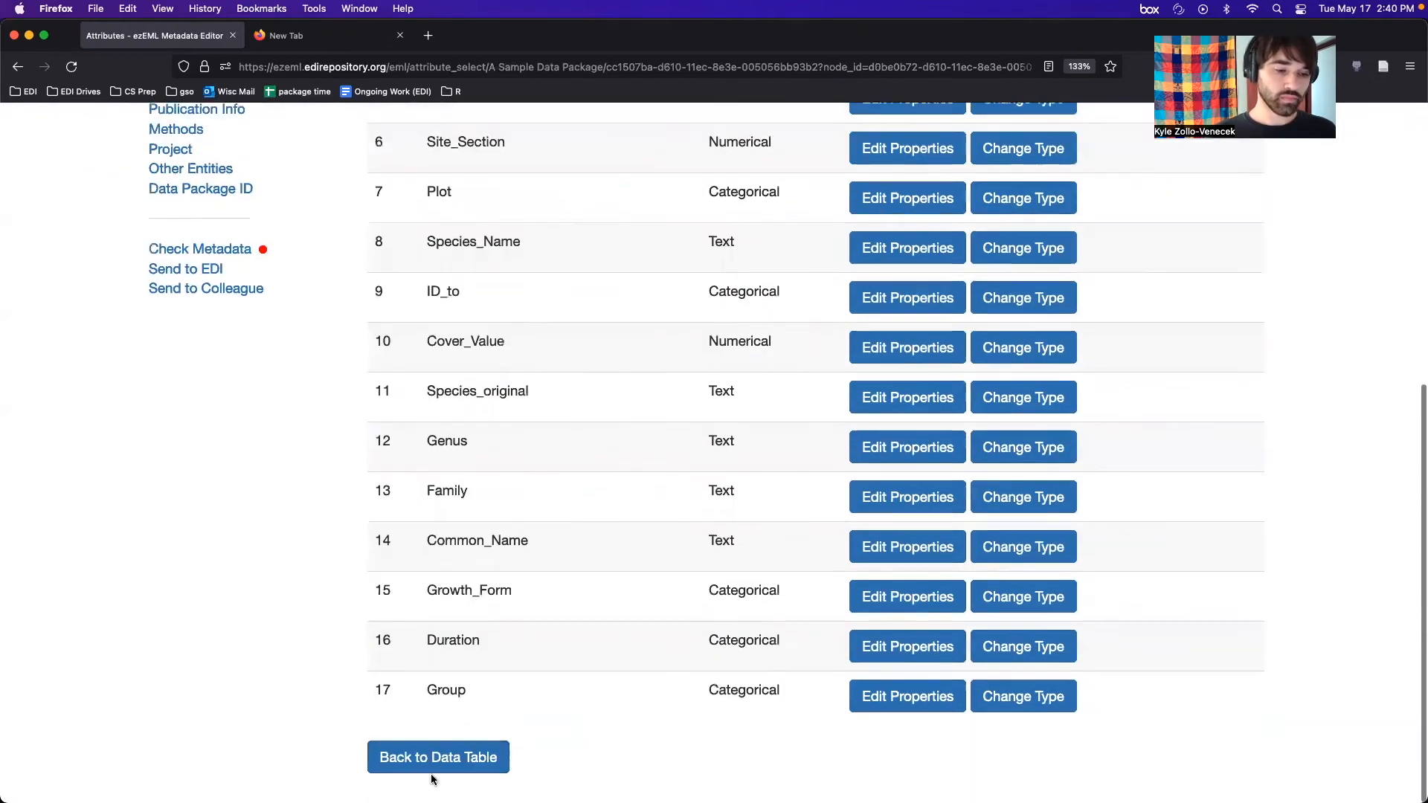
pyautogui.click(440, 769)
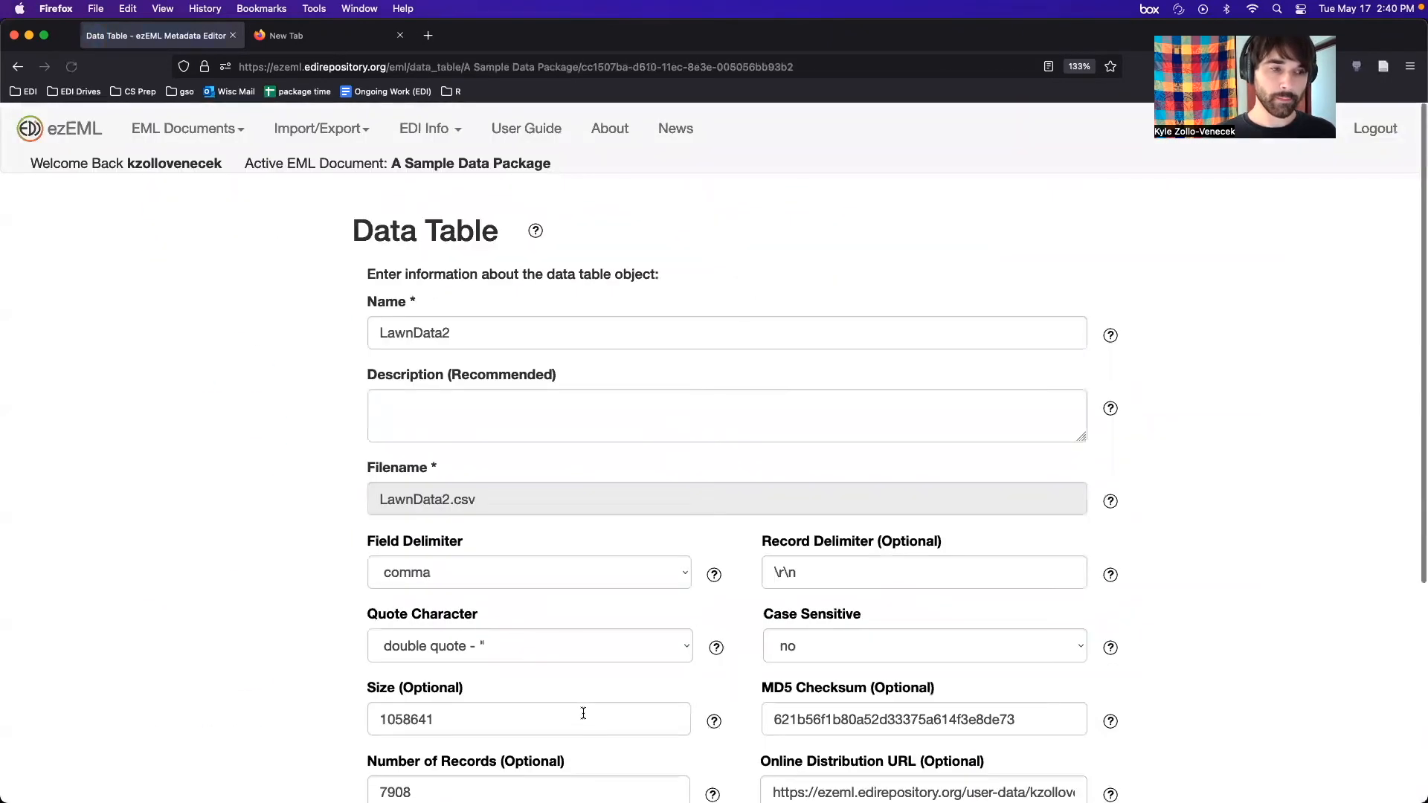
# - Choose LawnDataMW2015-csv.csv from A Second Sample Data Package as the source for cloning column properties into LawnData2
pyautogui.scroll(-5, 577, 376)
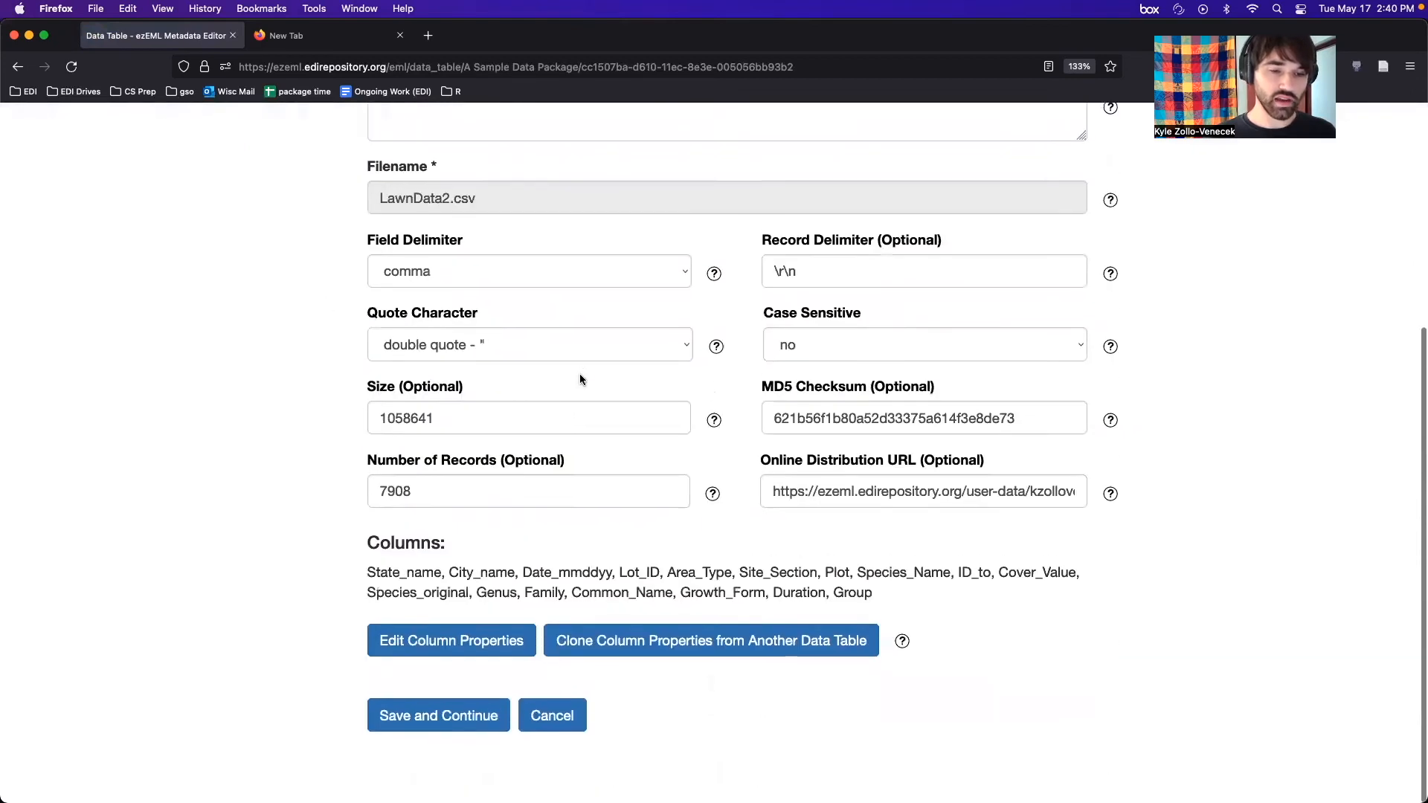
pyautogui.click(690, 653)
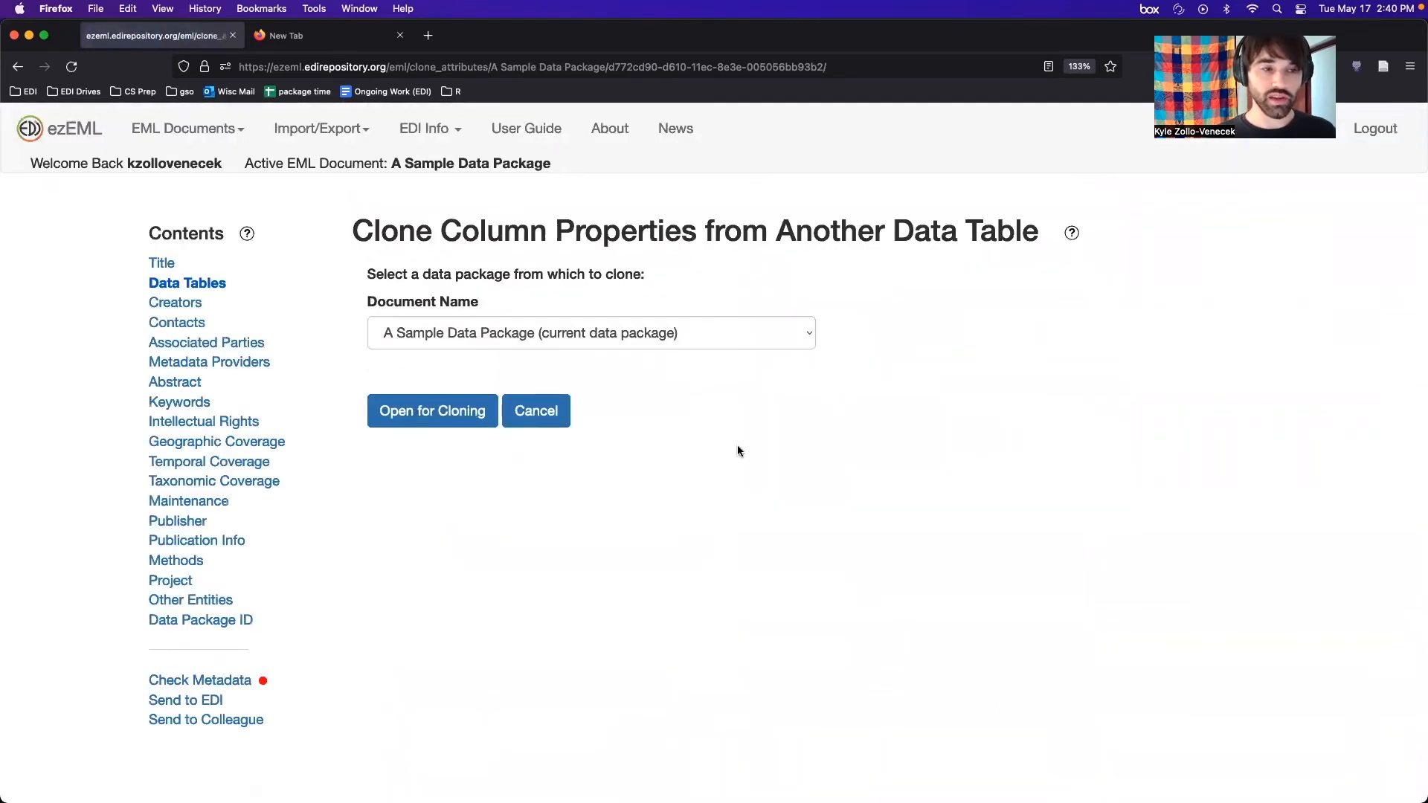
pyautogui.click(712, 325)
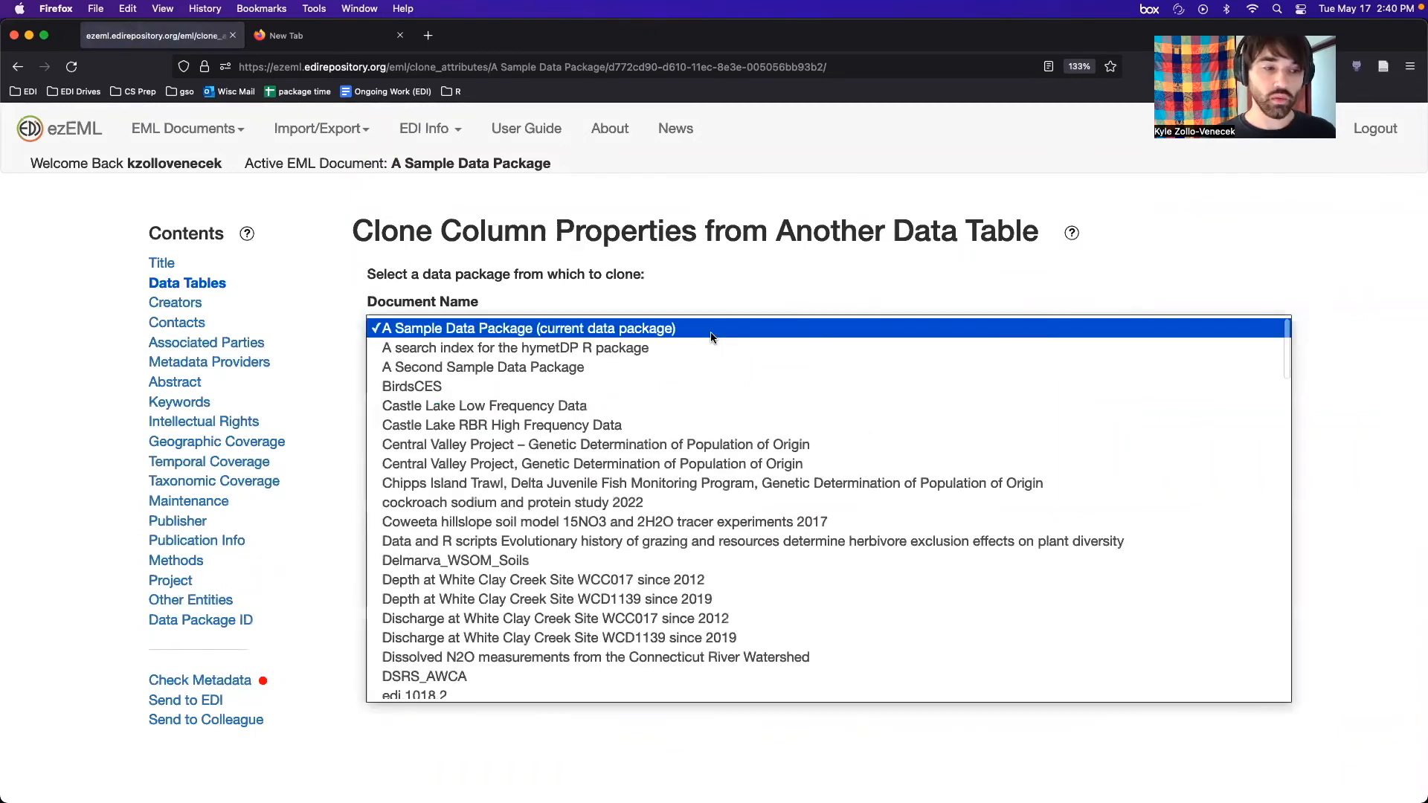
pyautogui.click(667, 363)
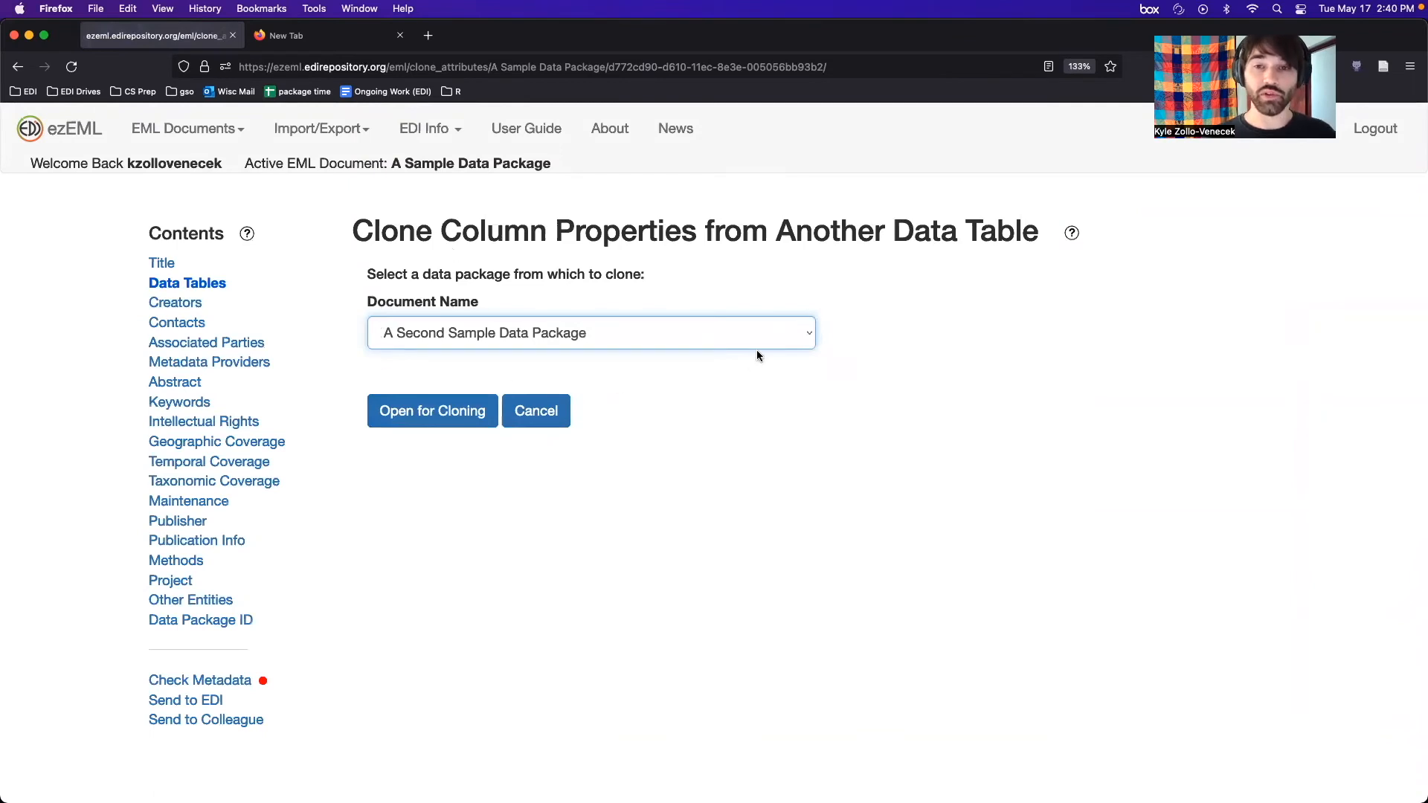
pyautogui.click(437, 405)
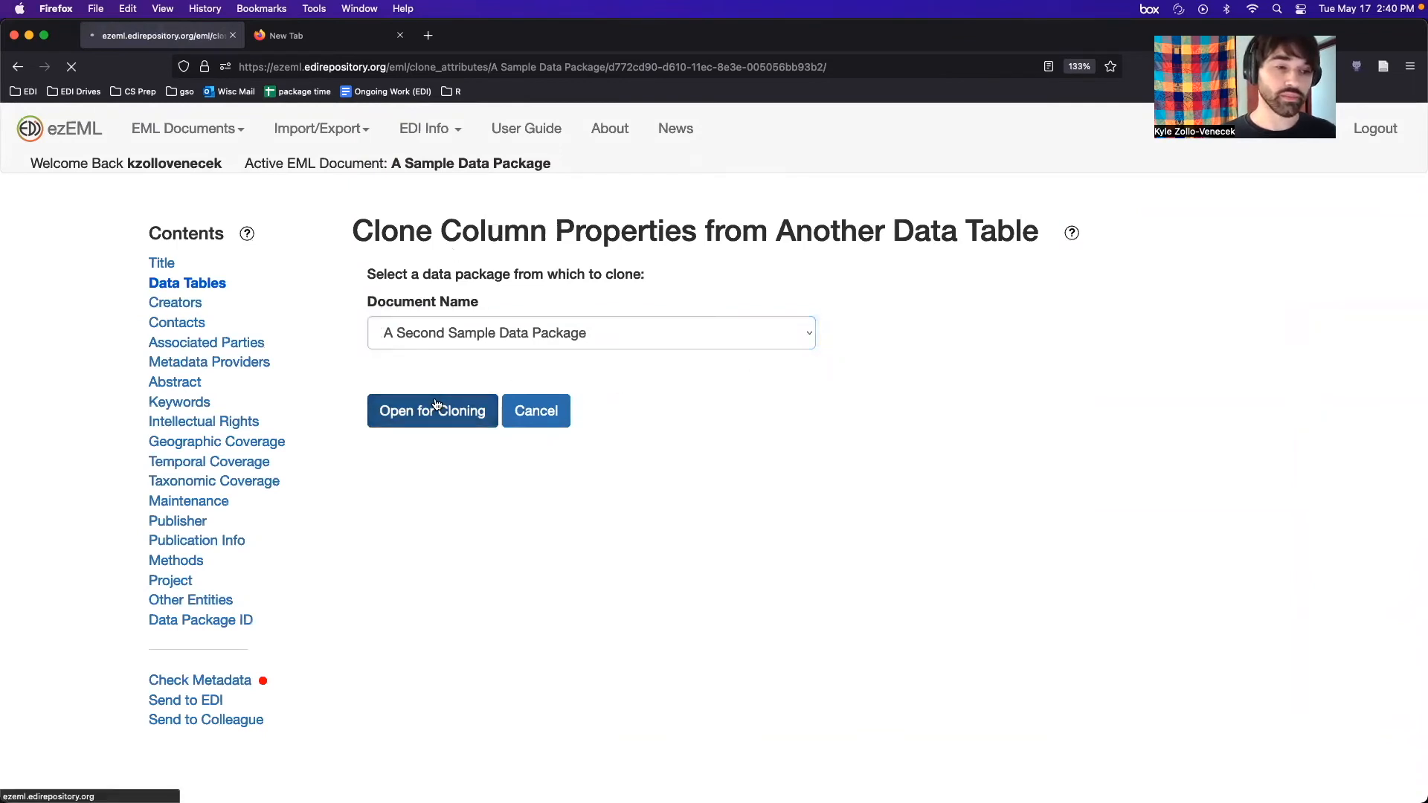
pyautogui.click(413, 301)
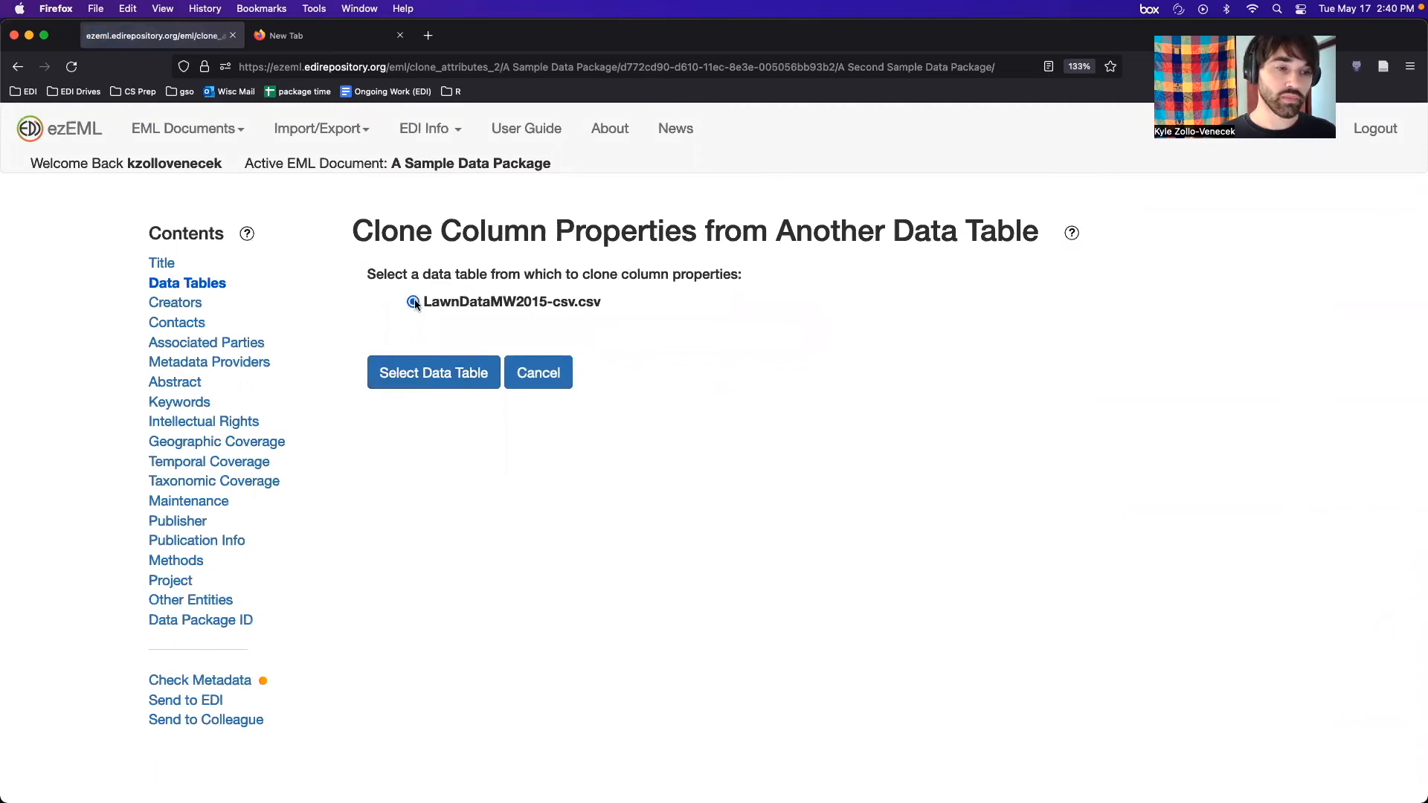
pyautogui.click(440, 370)
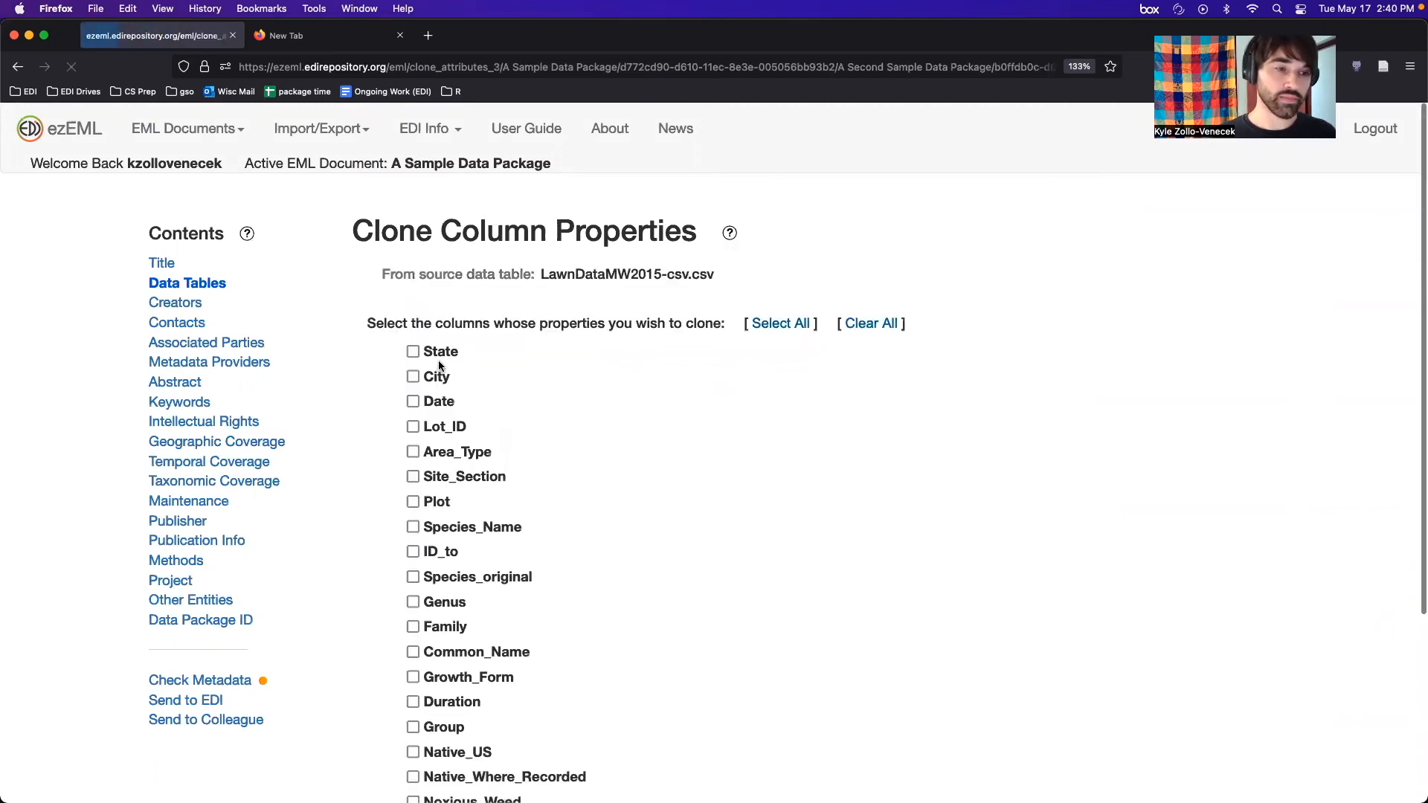
# - Select all source columns for cloning except the eight from Native_US through Recorded_Cover, and submit the column selection
pyautogui.scroll(-3, 547, 348)
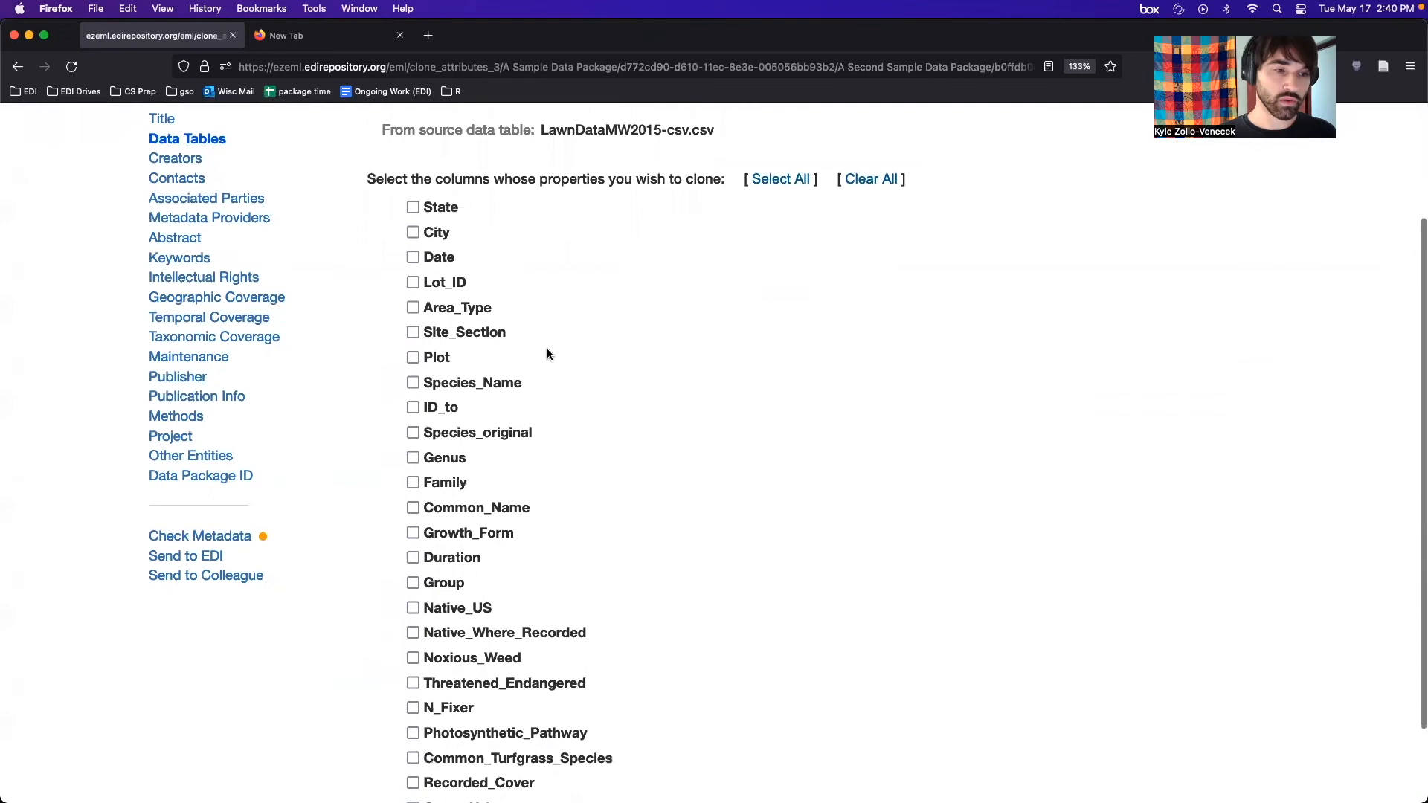
pyautogui.scroll(-2, 549, 220)
pyautogui.scroll(3, 549, 220)
pyautogui.scroll(-1, 566, 239)
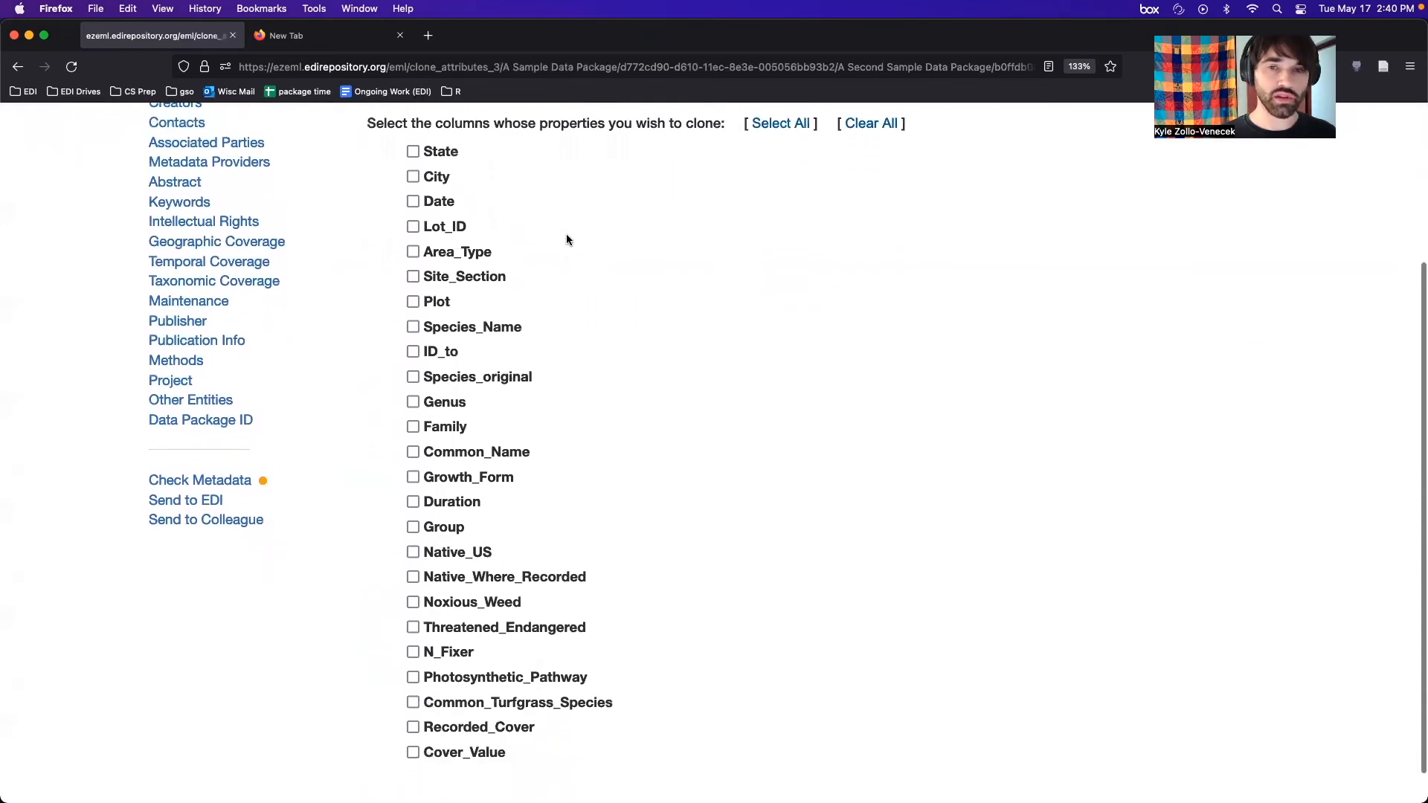
pyautogui.click(783, 124)
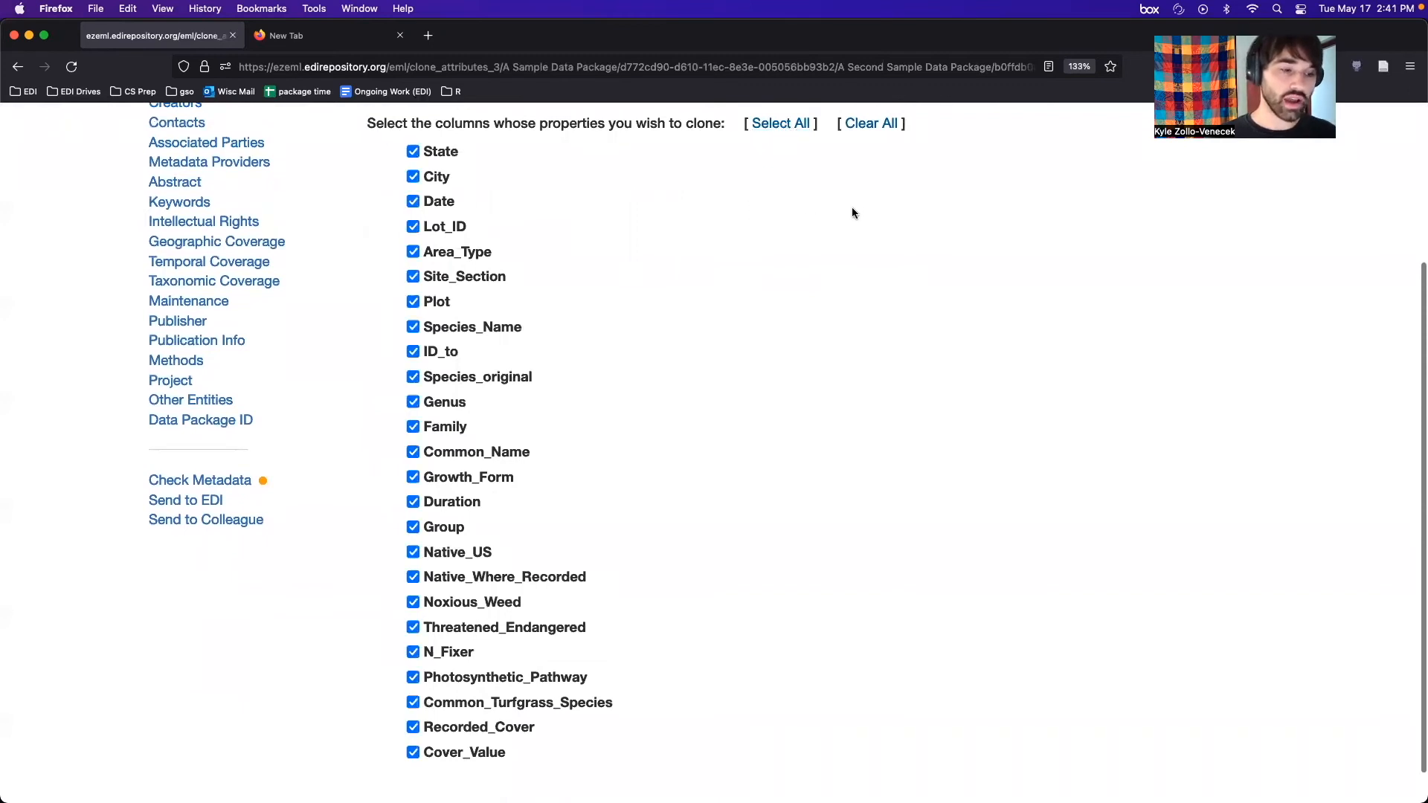
pyautogui.click(413, 553)
pyautogui.click(413, 577)
pyautogui.click(414, 602)
pyautogui.click(413, 627)
pyautogui.click(413, 652)
pyautogui.click(413, 678)
pyautogui.click(413, 703)
pyautogui.click(414, 727)
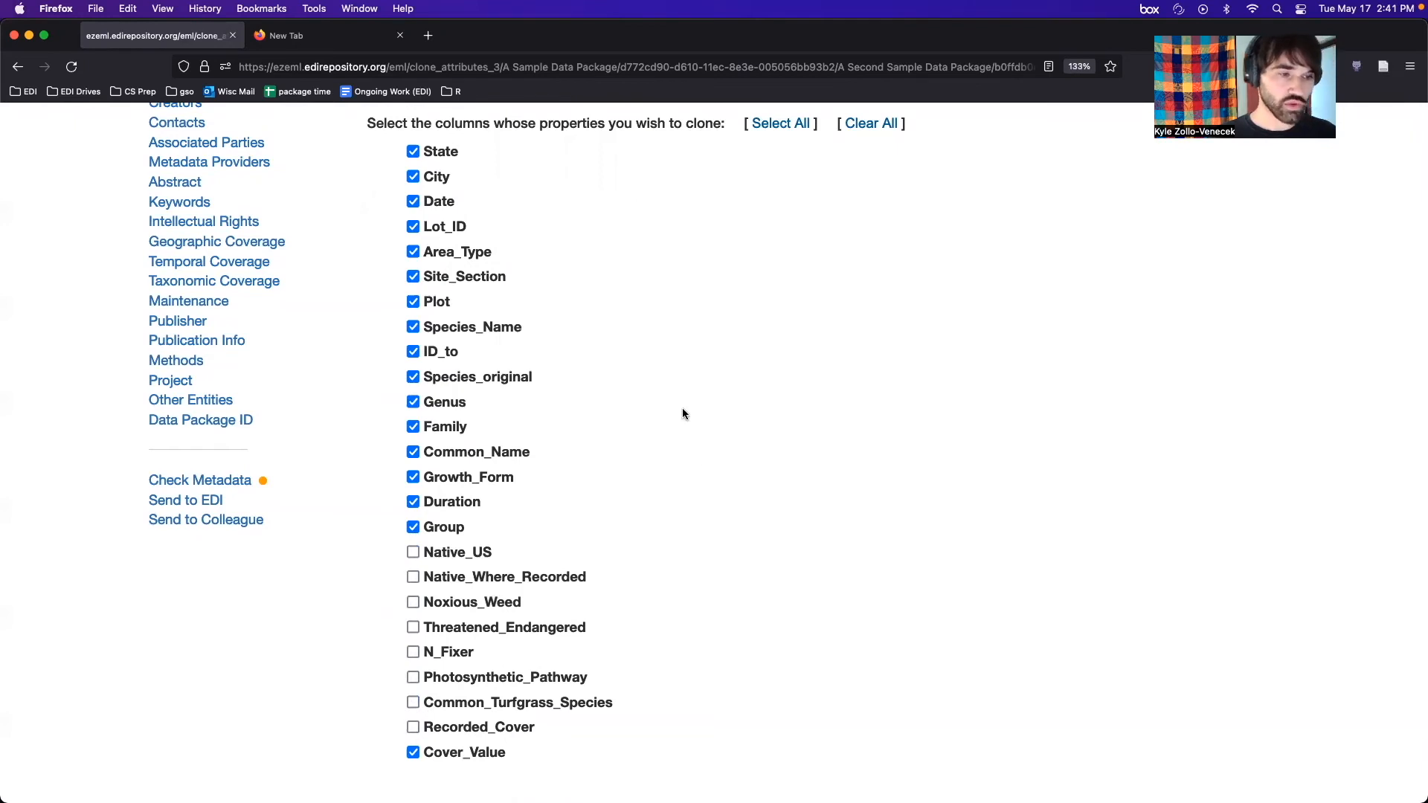
pyautogui.scroll(-2, 678, 478)
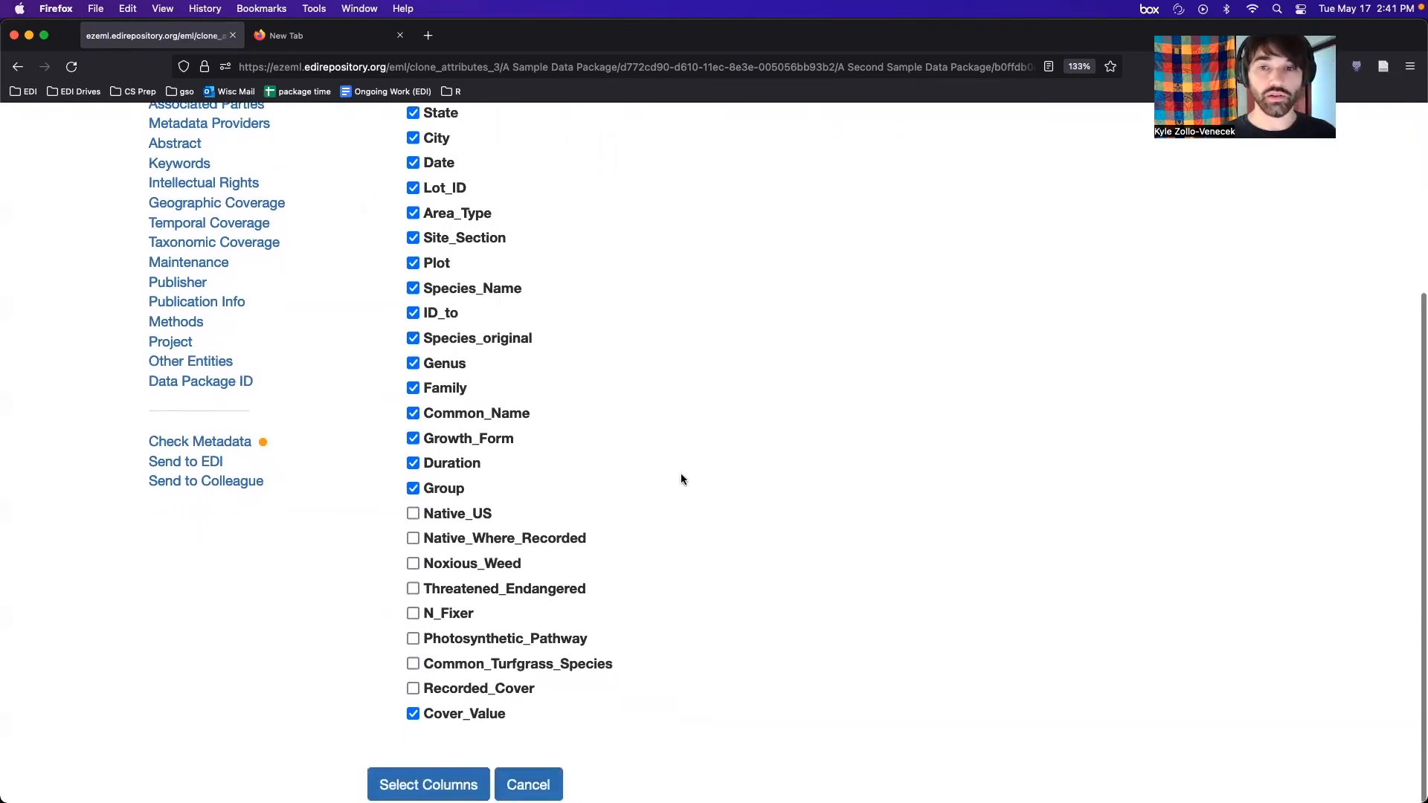
pyautogui.click(438, 777)
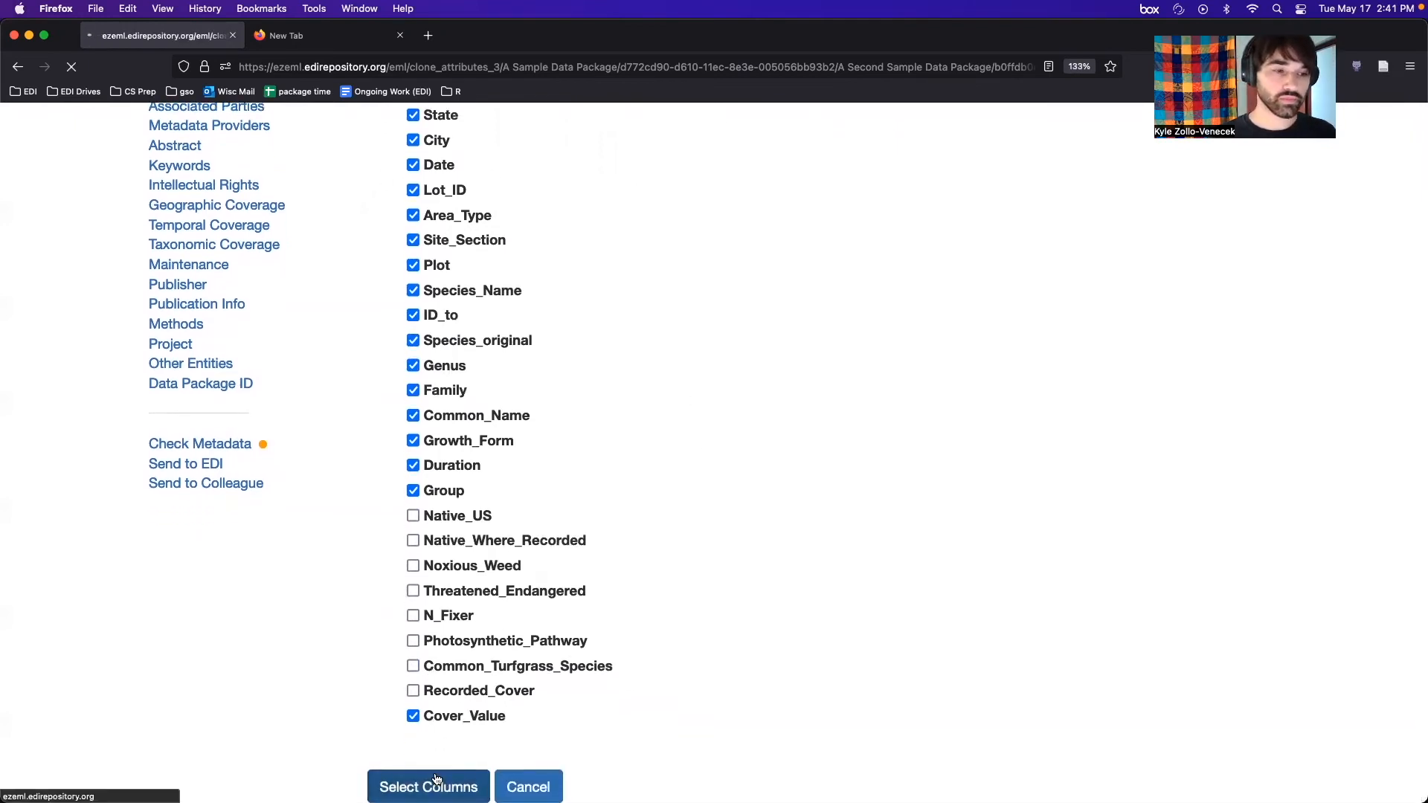
# - Map State to State_name, City to City_name and Date to Date_mmddyy, and clone the column properties into LawnData2
pyautogui.scroll(-5, 736, 401)
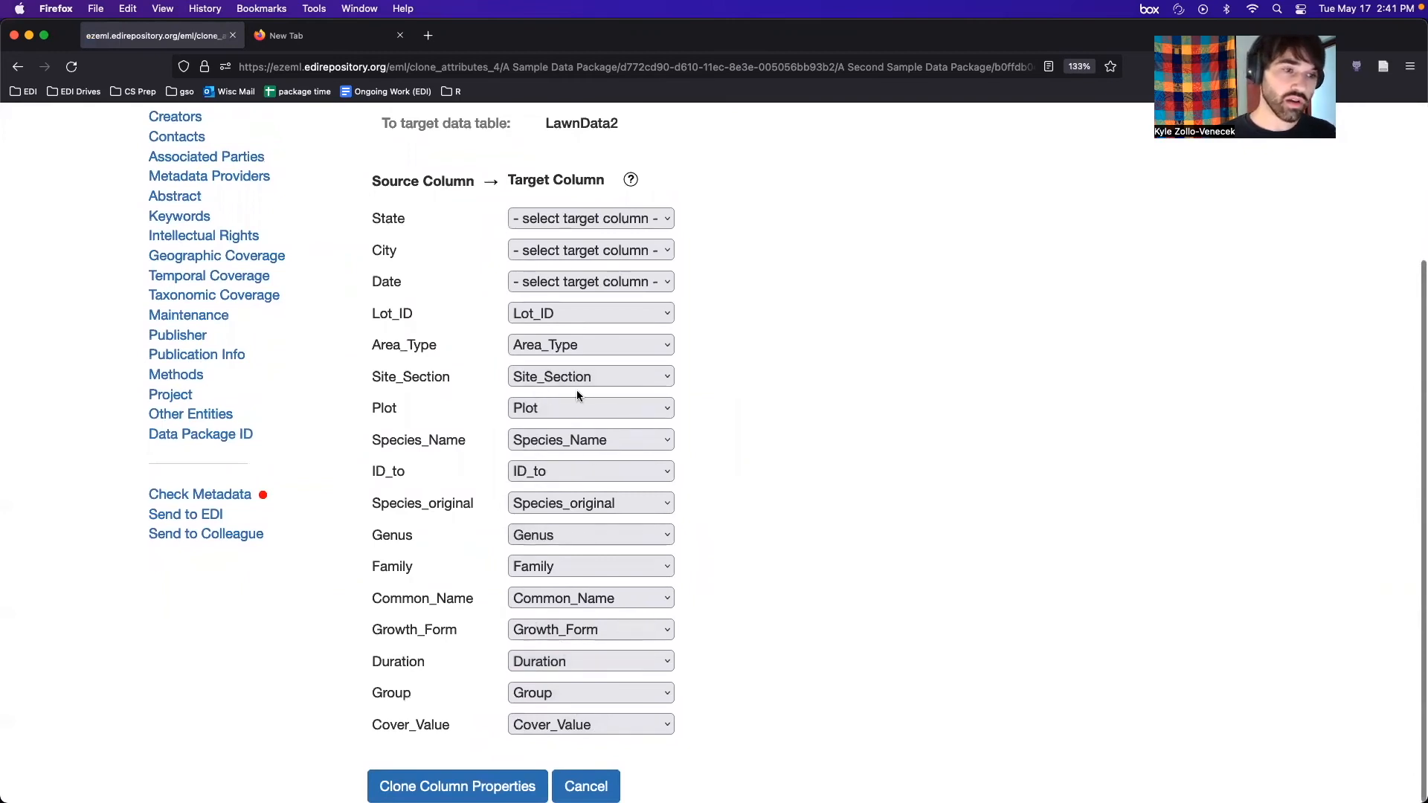
pyautogui.click(563, 219)
pyautogui.click(563, 239)
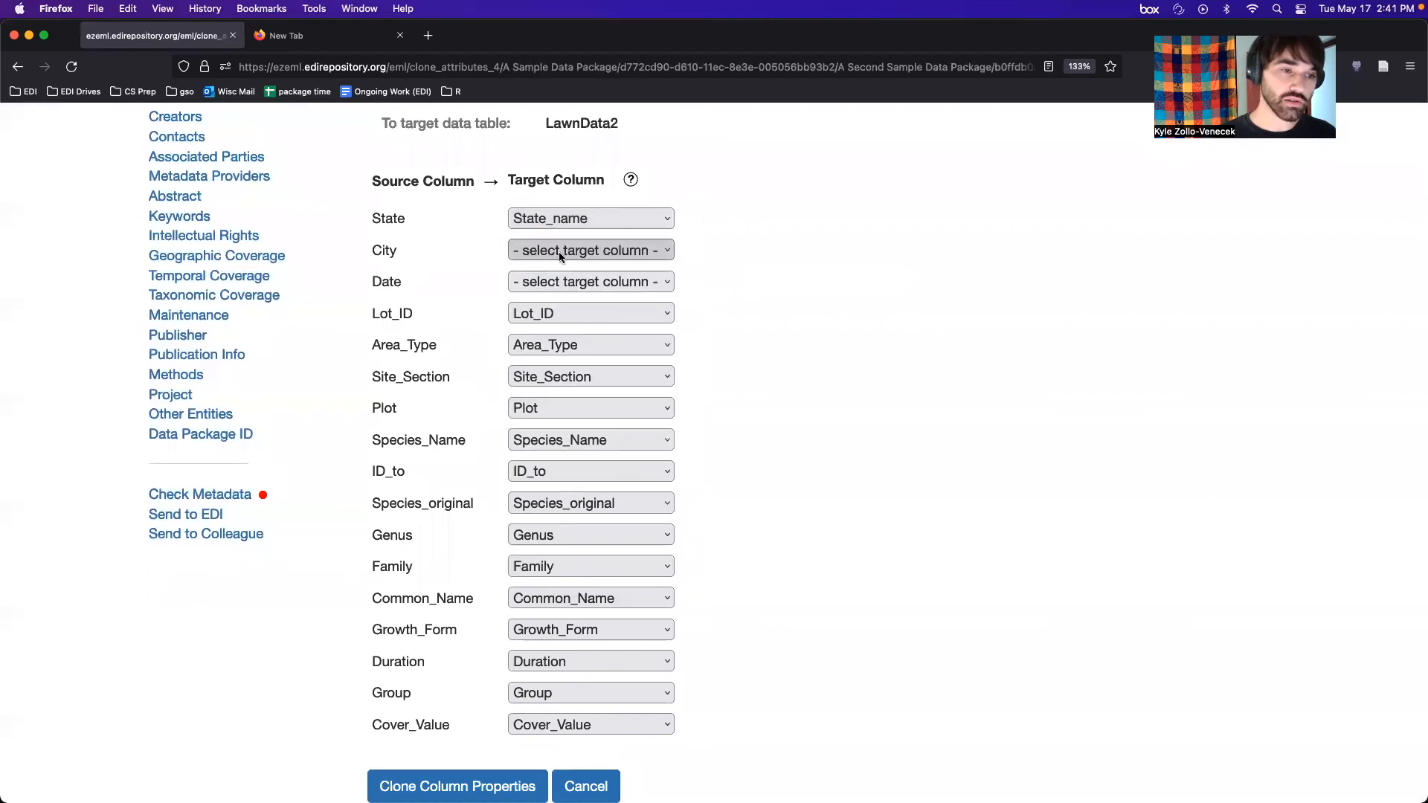
pyautogui.click(560, 252)
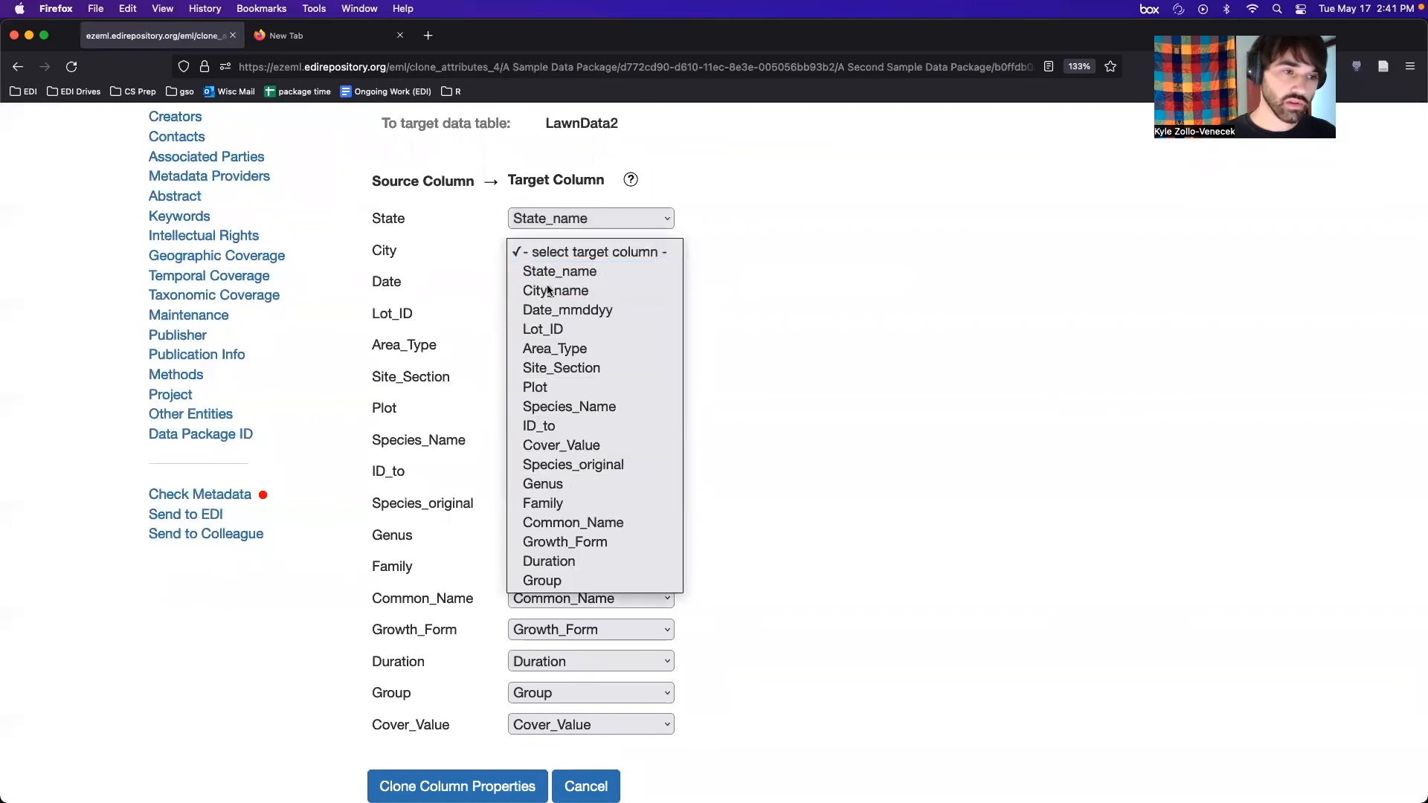
pyautogui.click(548, 289)
pyautogui.click(547, 284)
pyautogui.click(561, 340)
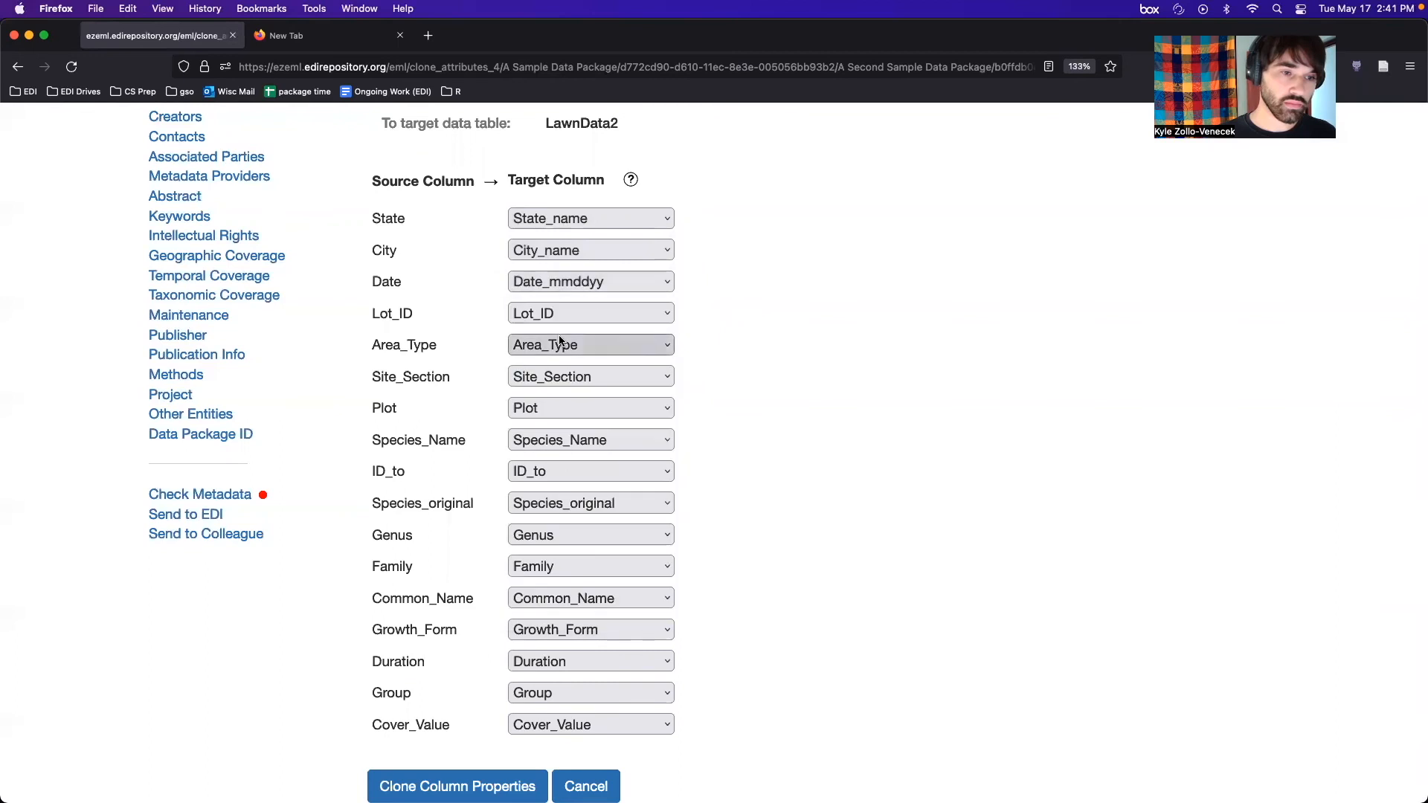
pyautogui.scroll(-1, 470, 754)
pyautogui.click(470, 782)
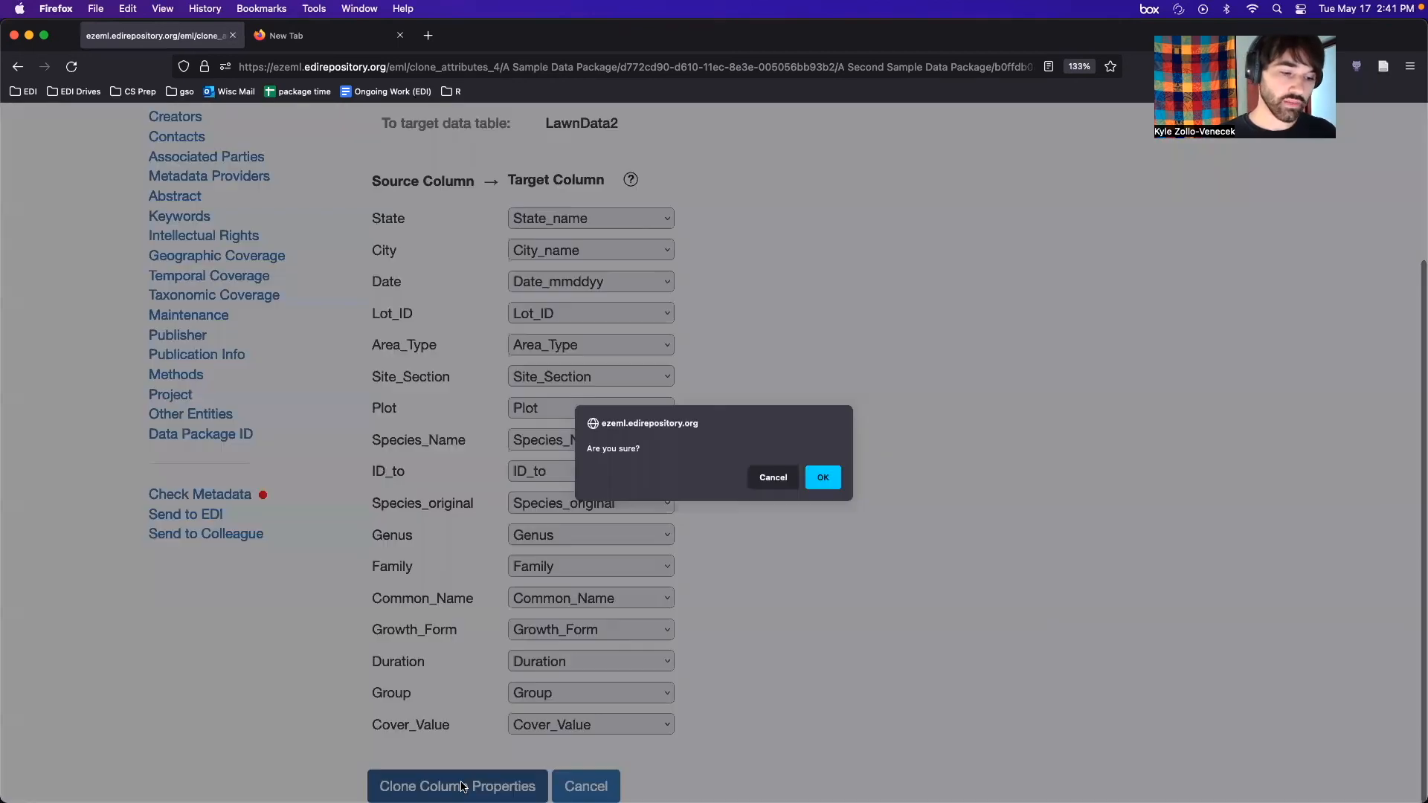
pyautogui.click(827, 476)
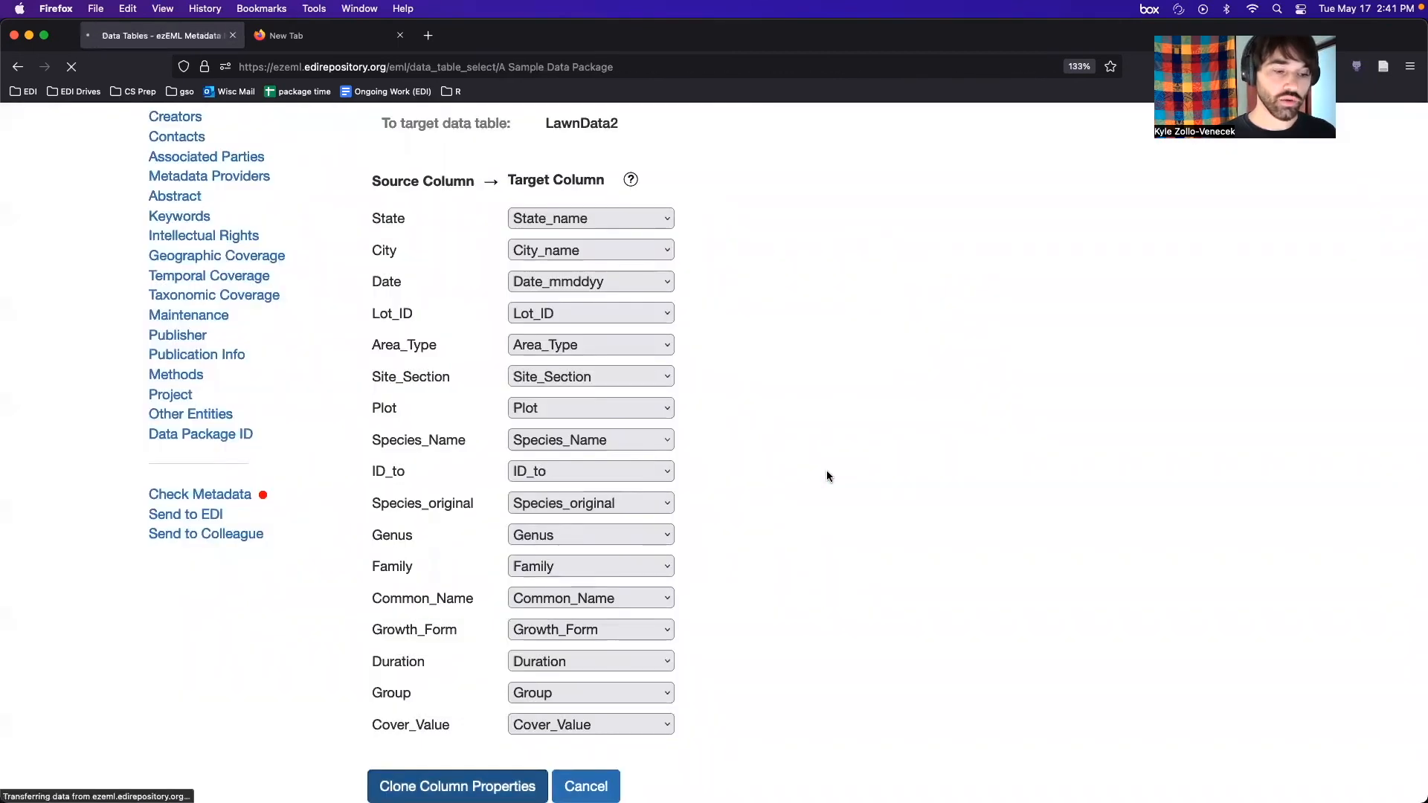
# - Reopen LawnData2's column properties, examine the column types and the definition and codes of ID_to, and return to the data tables list
pyautogui.click(916, 424)
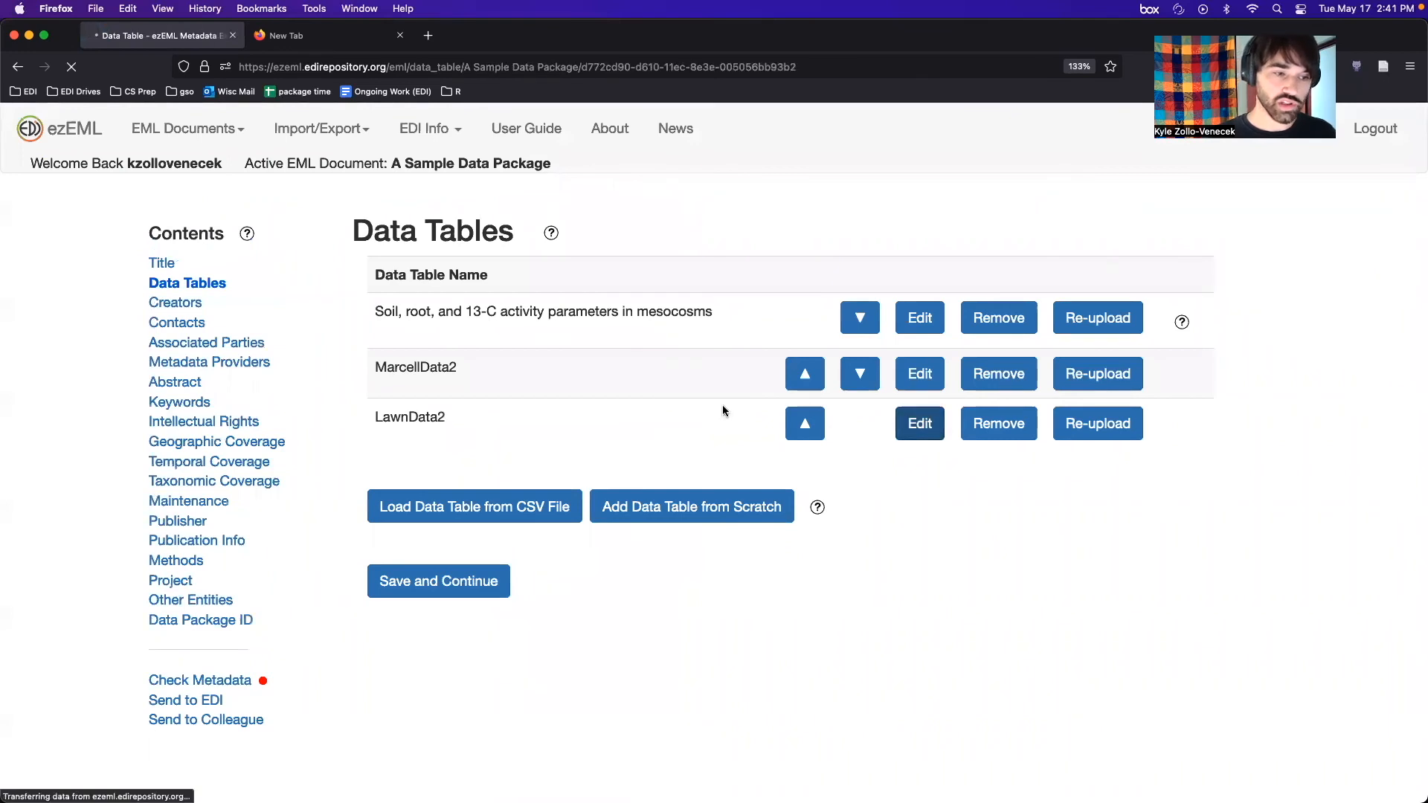
pyautogui.scroll(-5, 605, 405)
pyautogui.click(492, 643)
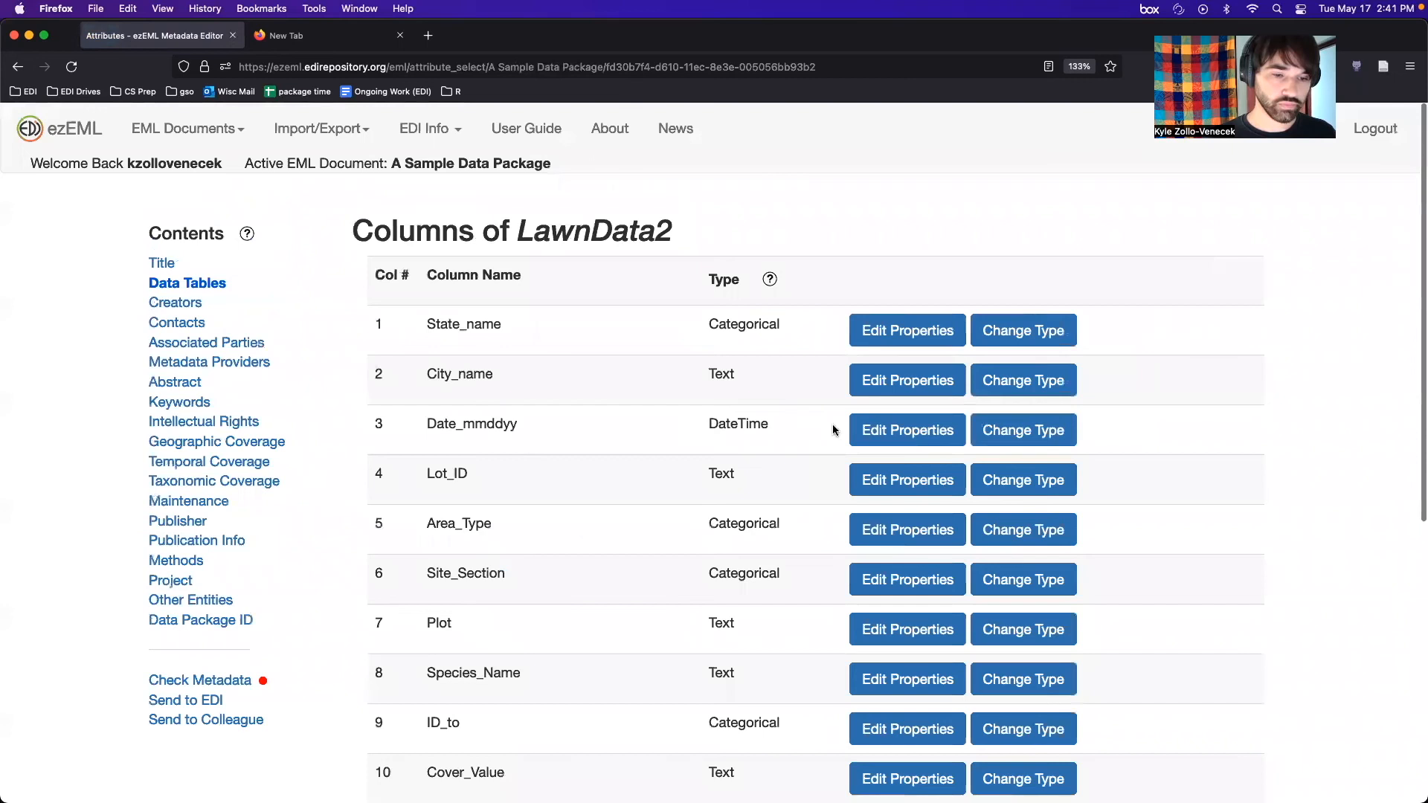
pyautogui.scroll(-5, 834, 429)
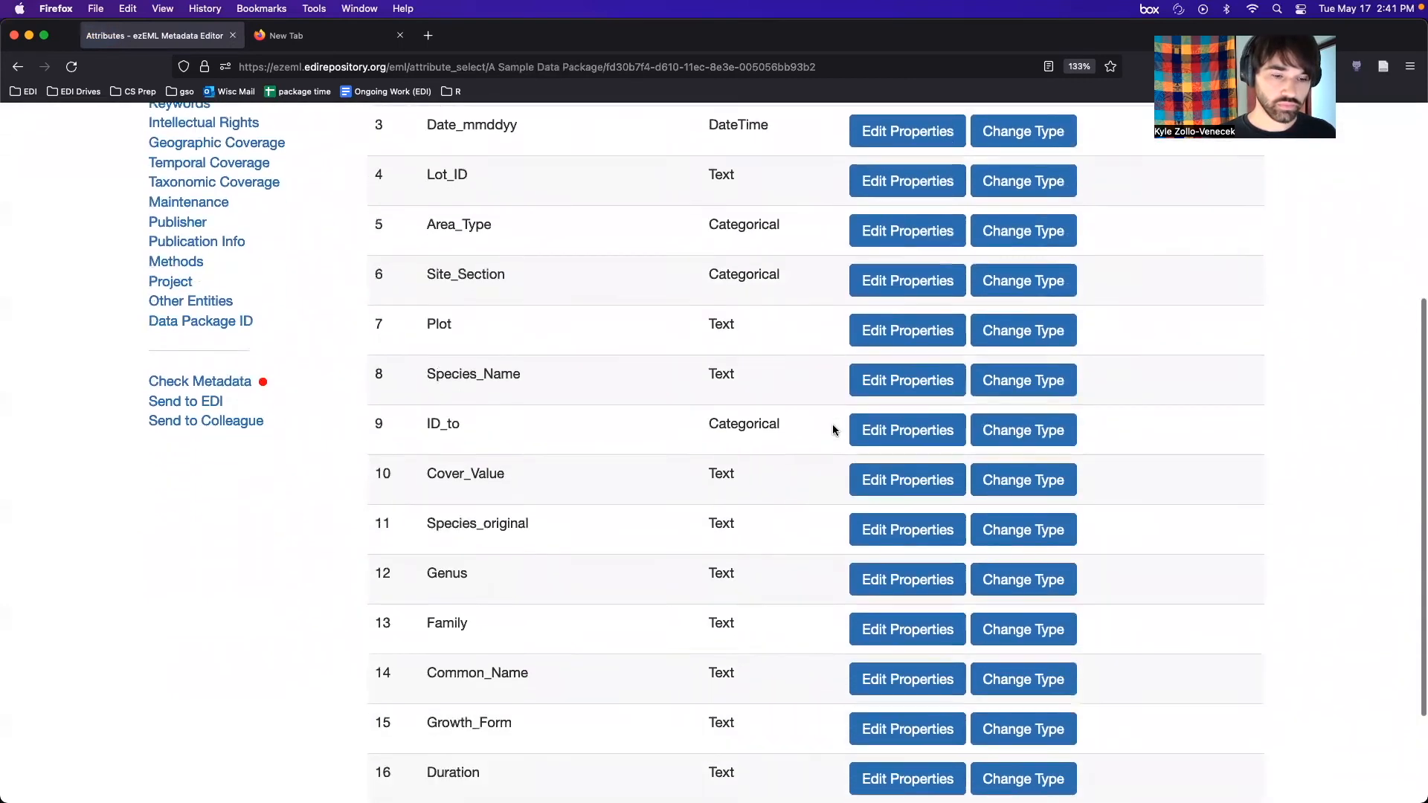
pyautogui.scroll(2, 834, 430)
pyautogui.click(891, 451)
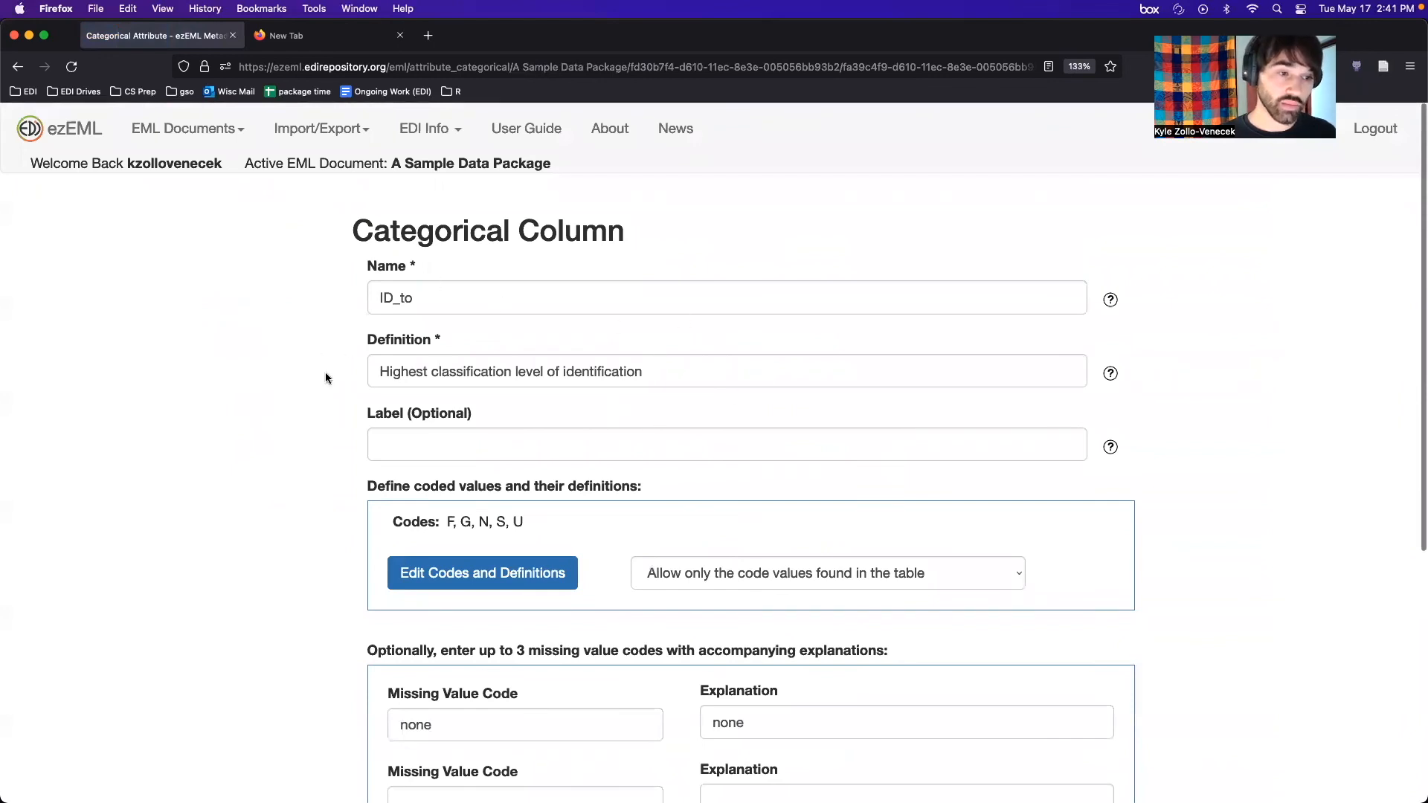
pyautogui.click(510, 574)
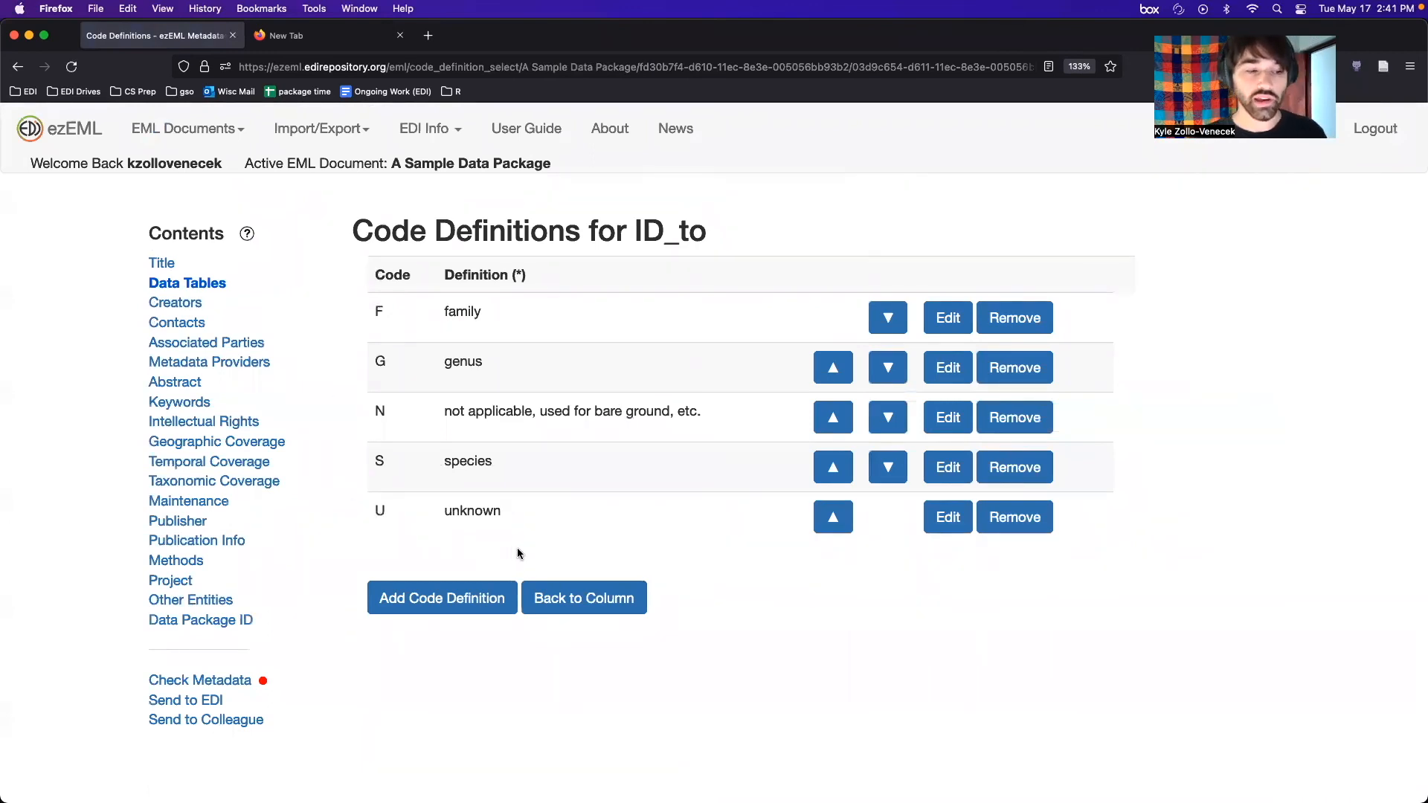
pyautogui.click(191, 281)
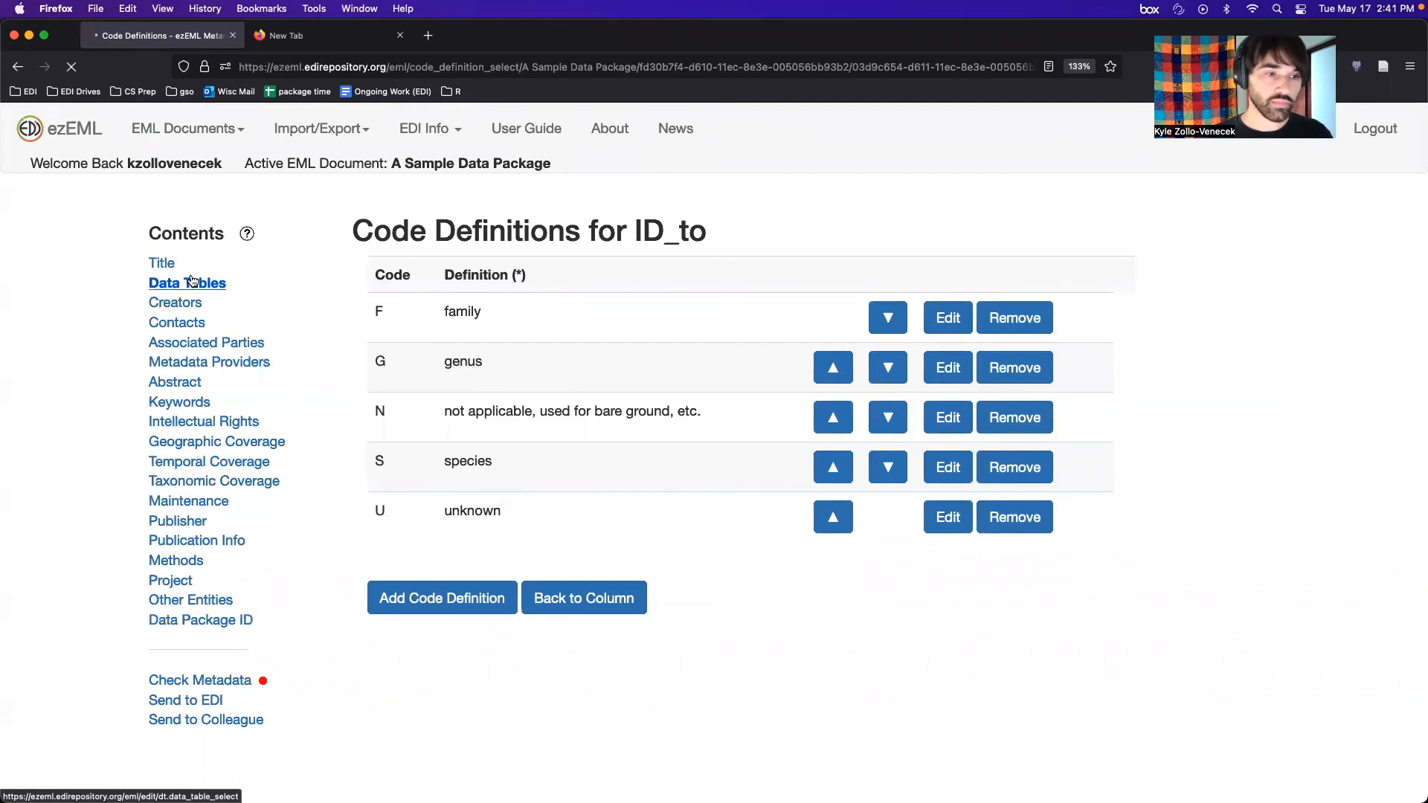